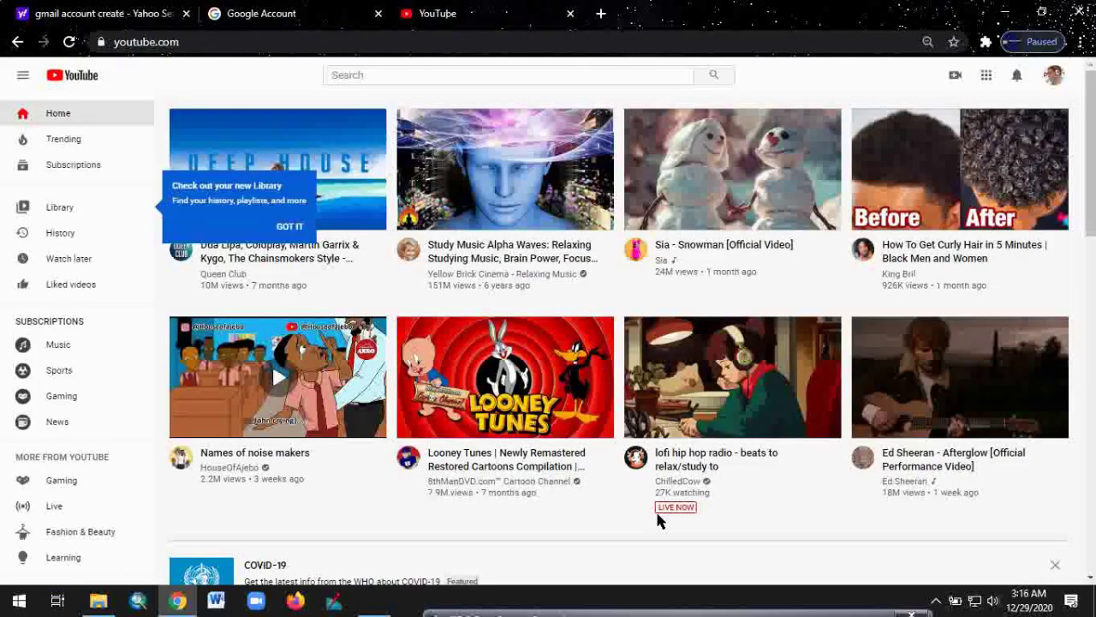
Start creating a new YouTube channel from the account profile, choosing to use a custom name
left_click(1051, 83)
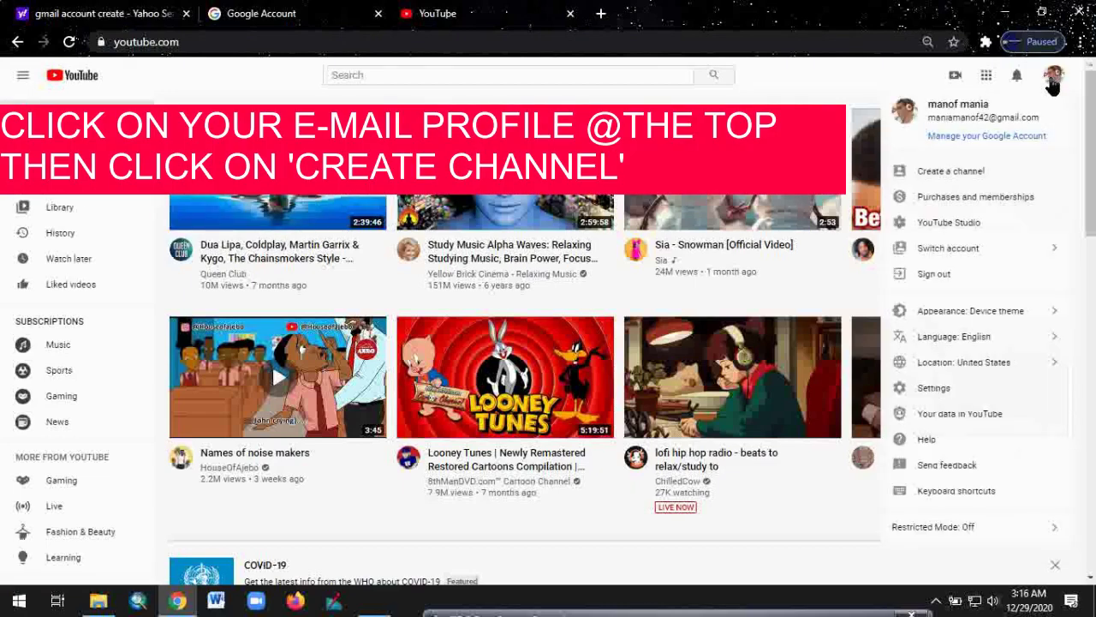
left_click(932, 173)
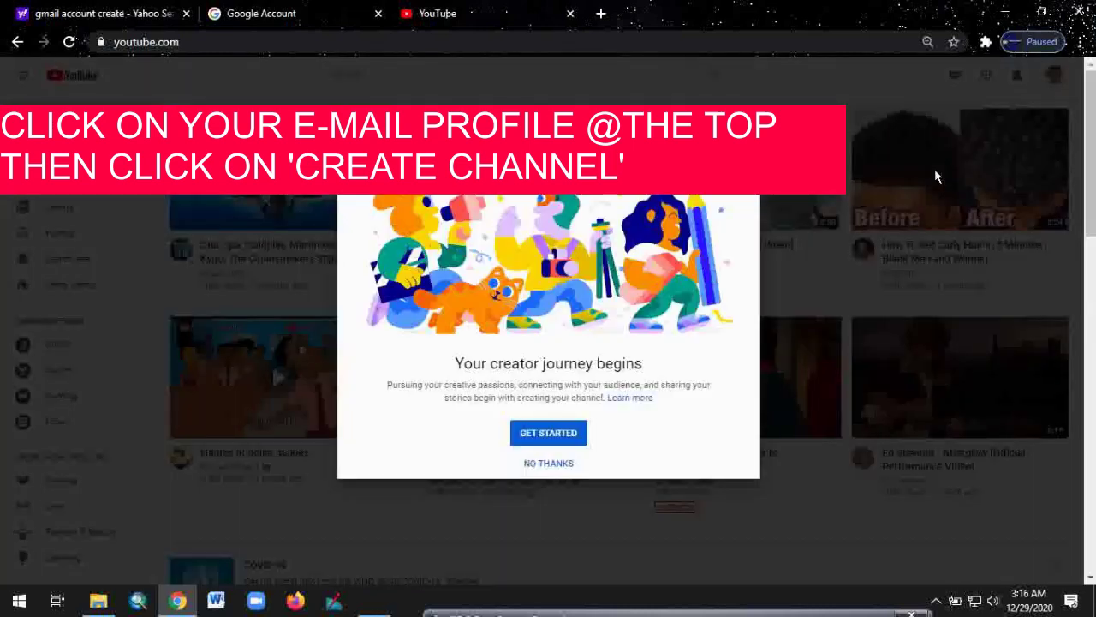
left_click(539, 438)
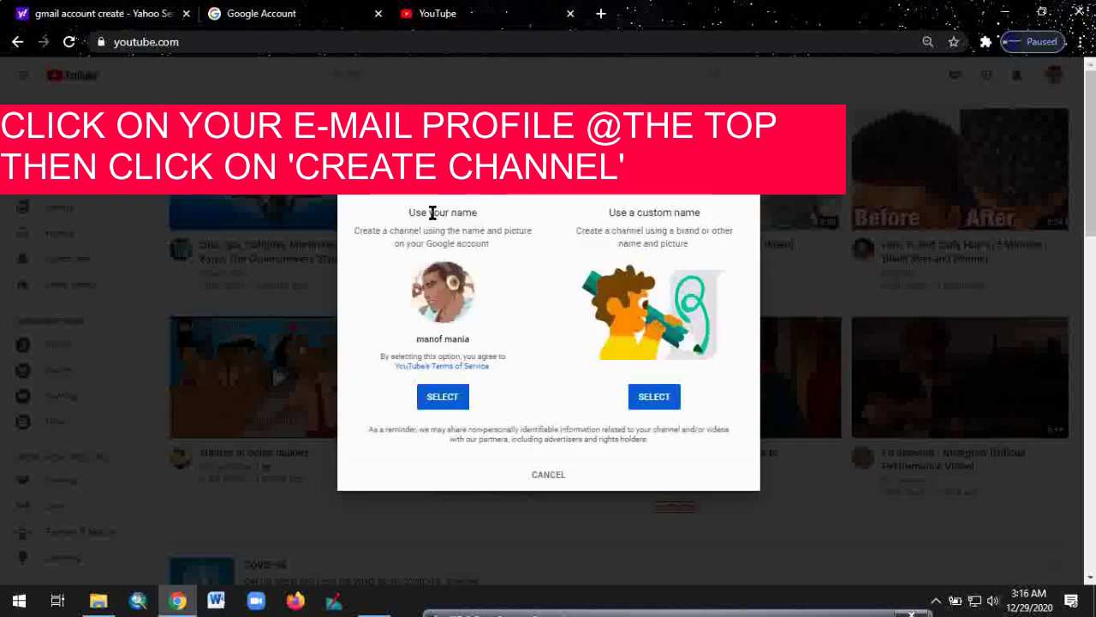
left_click(656, 396)
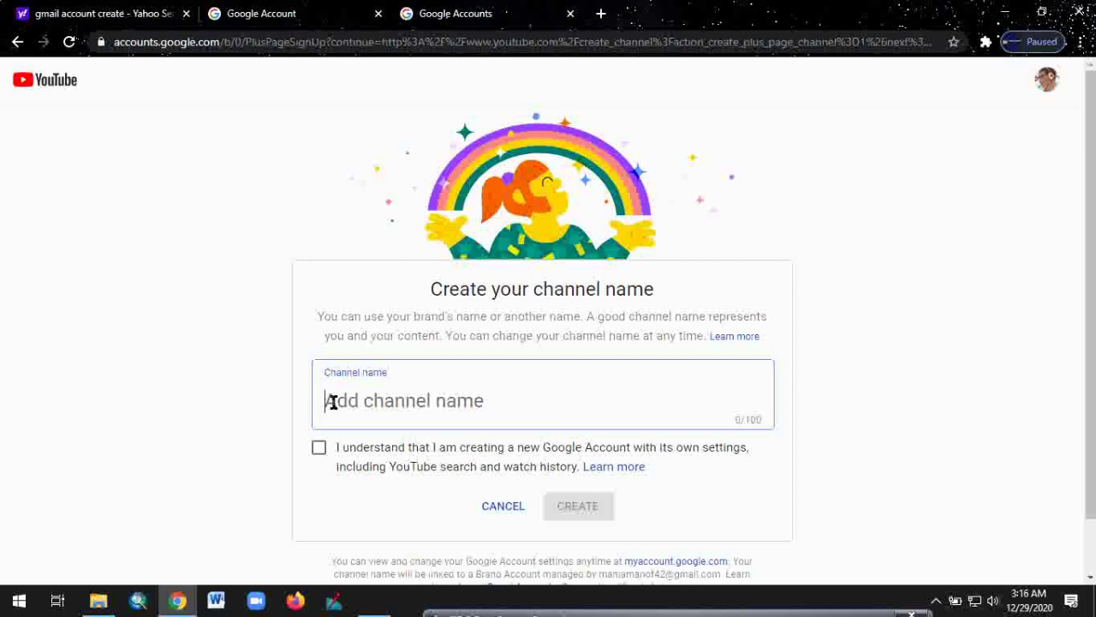
Name the channel "Manof Entartainment", accept the new Google Account acknowledgement and create the channel
type("manof")
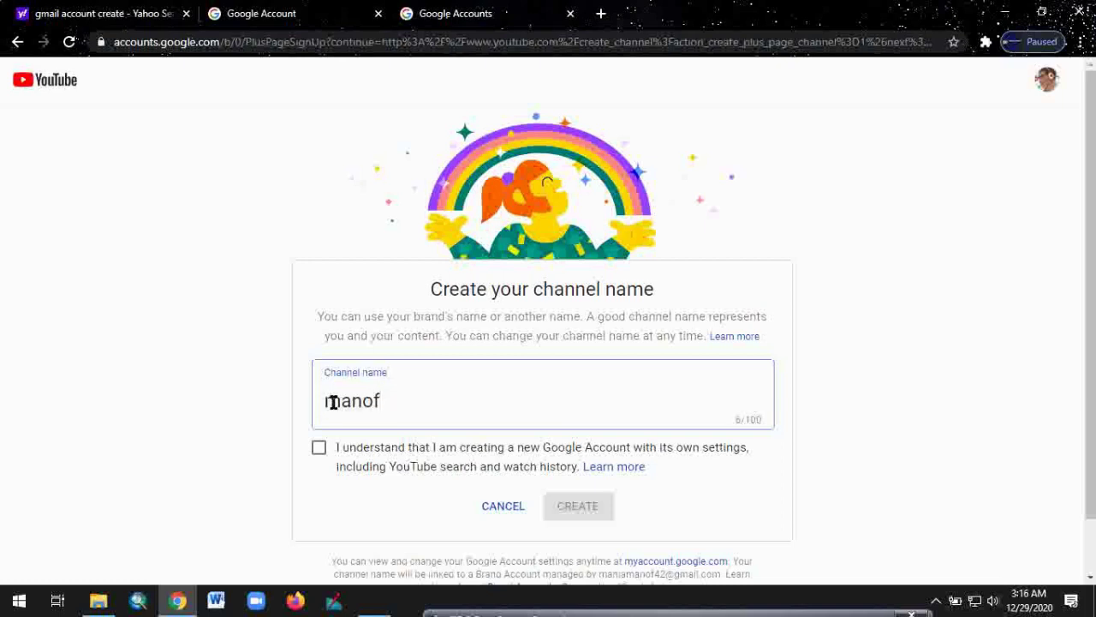
type(" entartainmen")
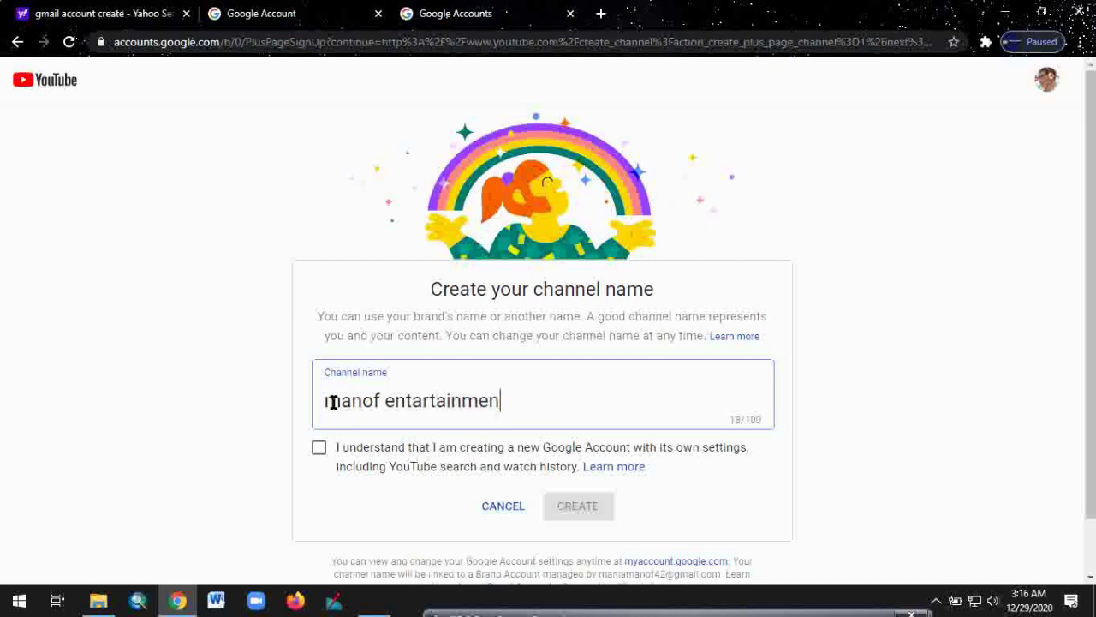
type("t")
left_click(341, 400)
key("BackSpace")
type("M")
left_click(395, 406)
key("BackSpace")
type("E")
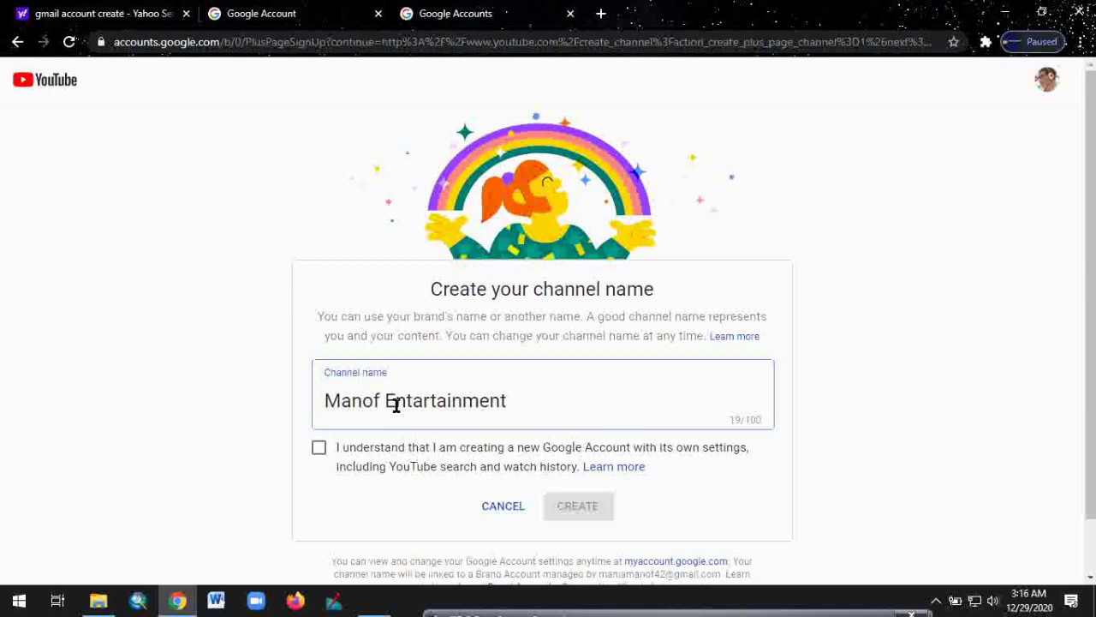
left_click(318, 448)
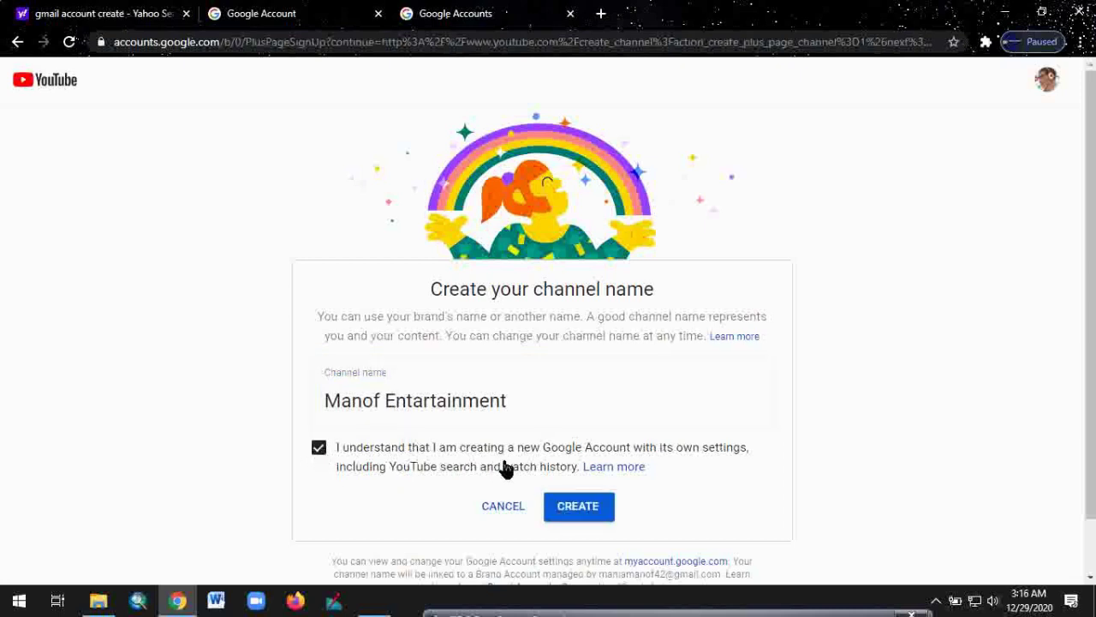
left_click(574, 510)
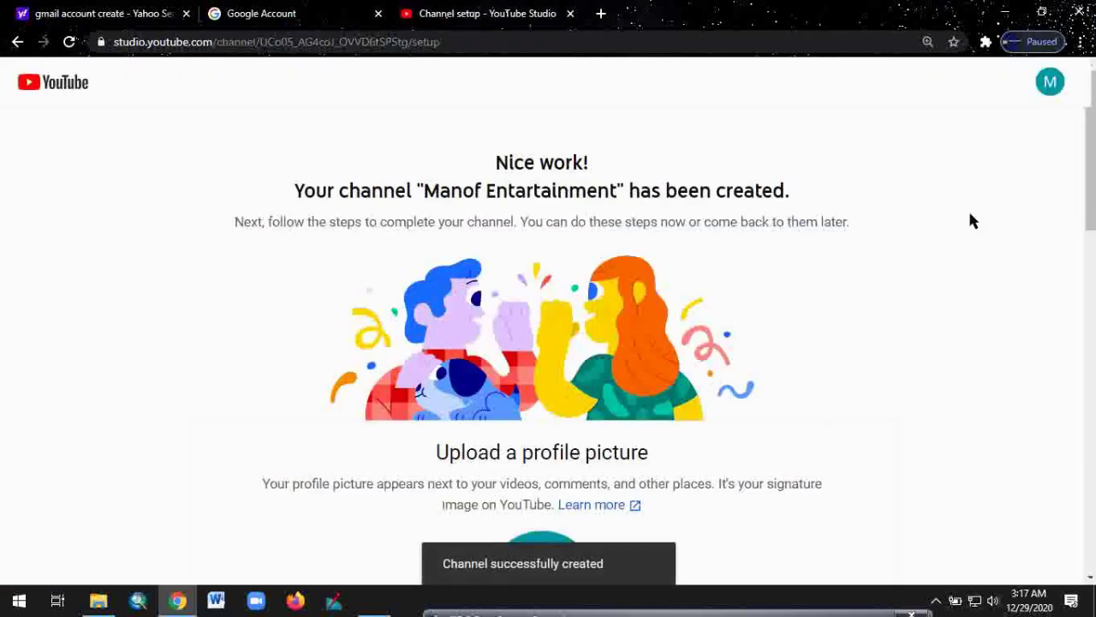
Upload the hiphop PNG from the Desktop as the channel's profile picture
scroll(1092, 201, "down", 2)
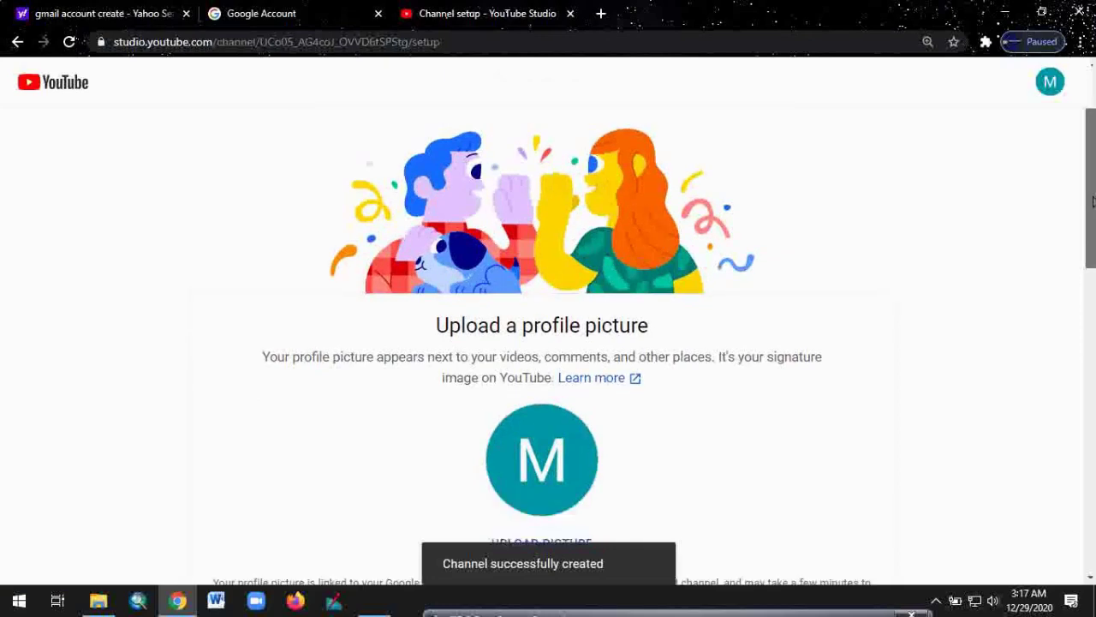
scroll(1092, 201, "down", 2)
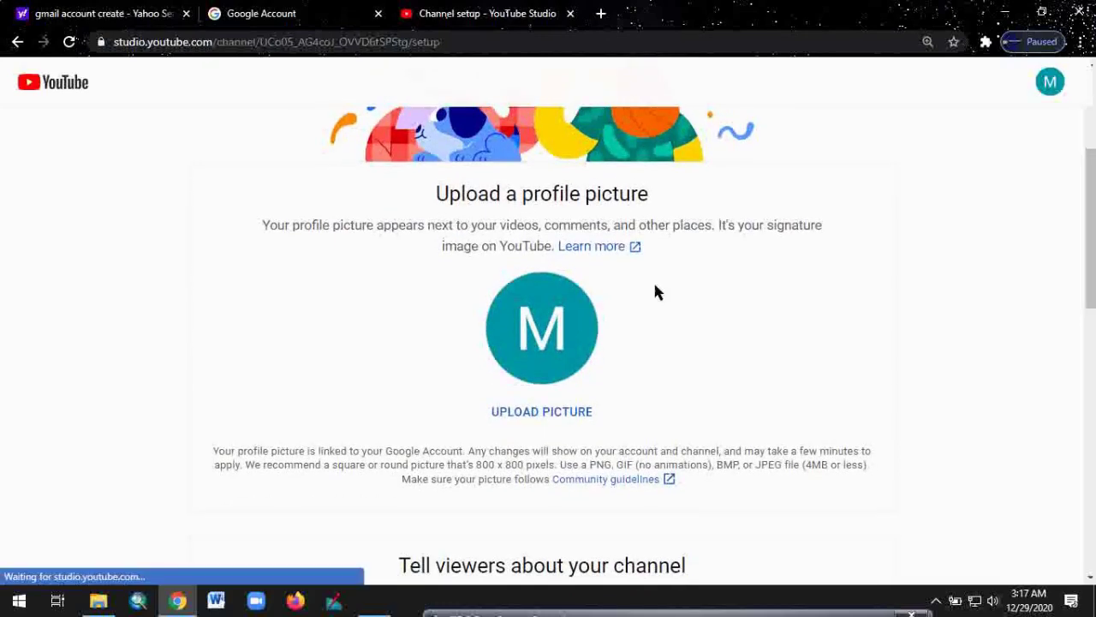
left_click(514, 415)
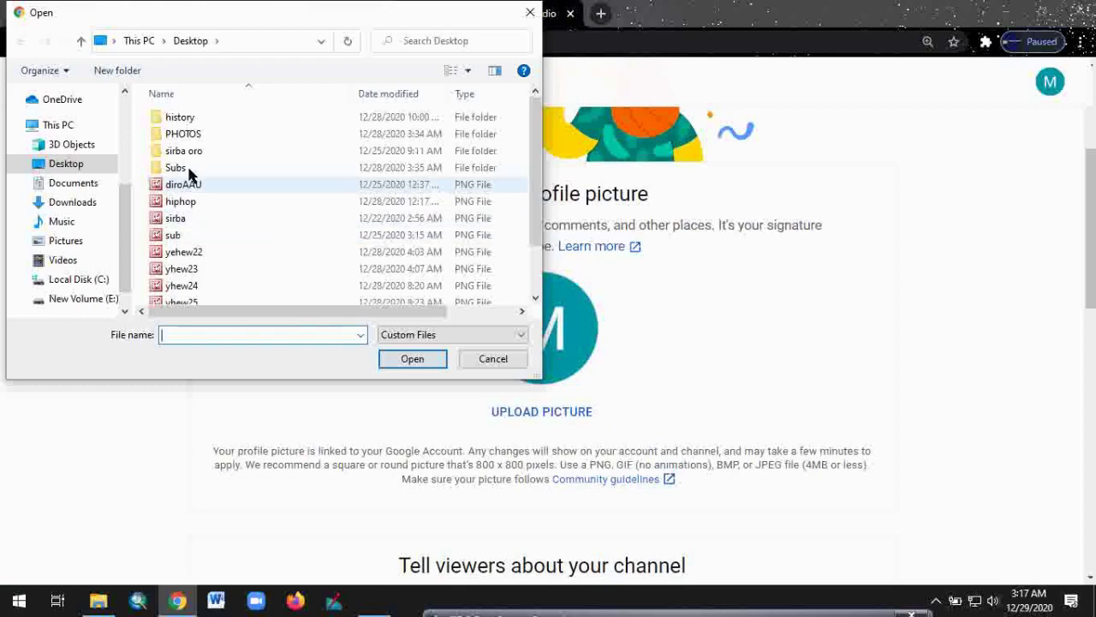
left_click(206, 200)
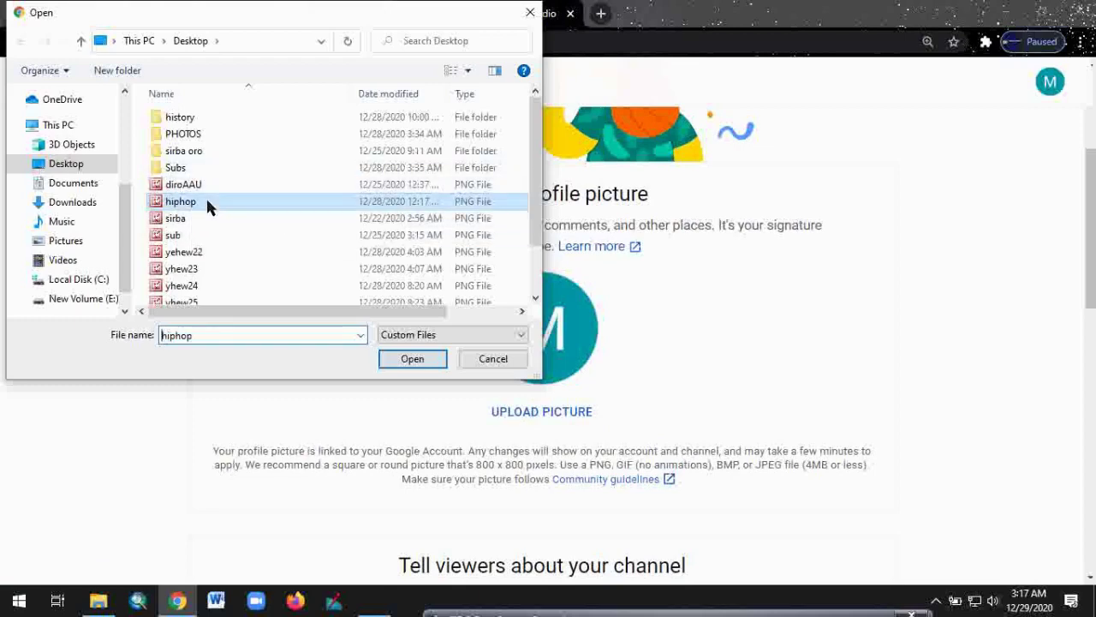
left_click(412, 360)
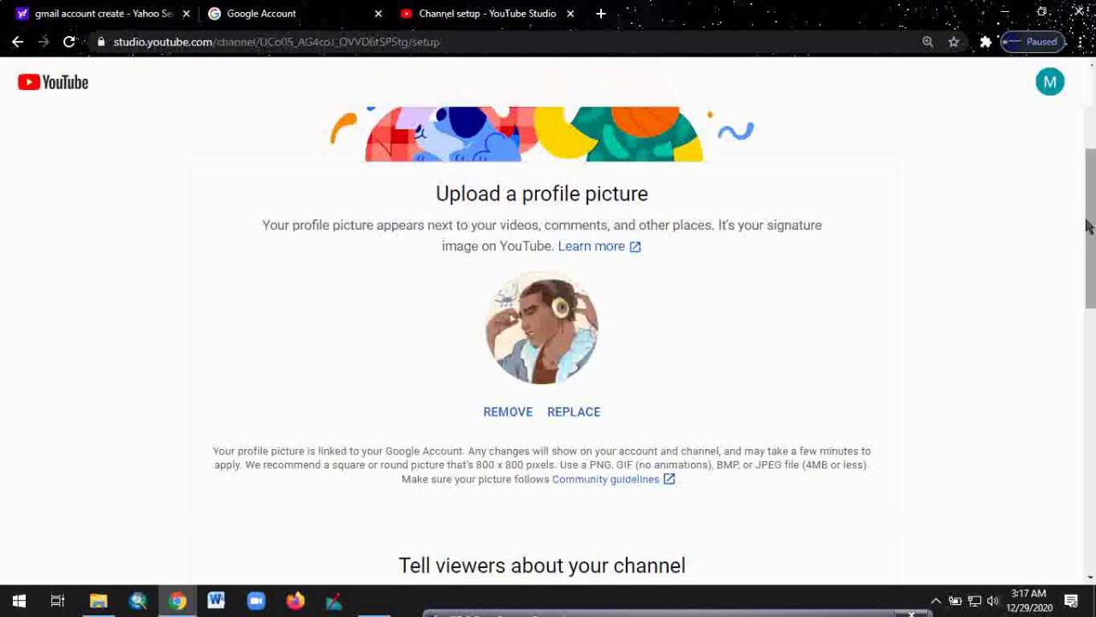
Enter the channel description "manof channel is created to serve you by presenting news all around the world"
scroll(1086, 261, "down", 2)
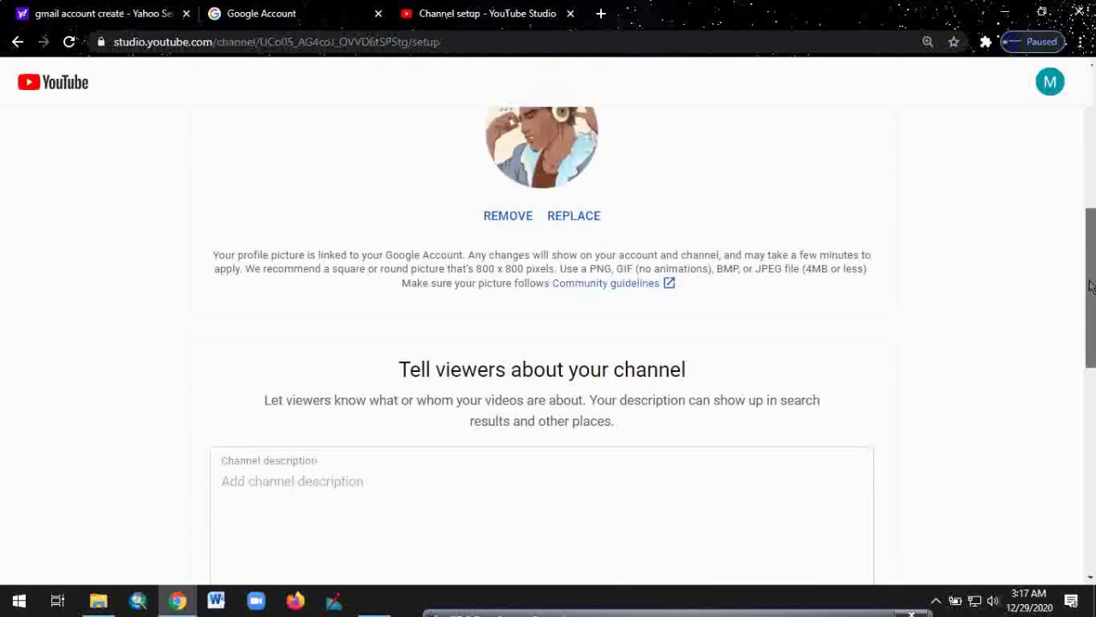
scroll(1091, 273, "down", 3)
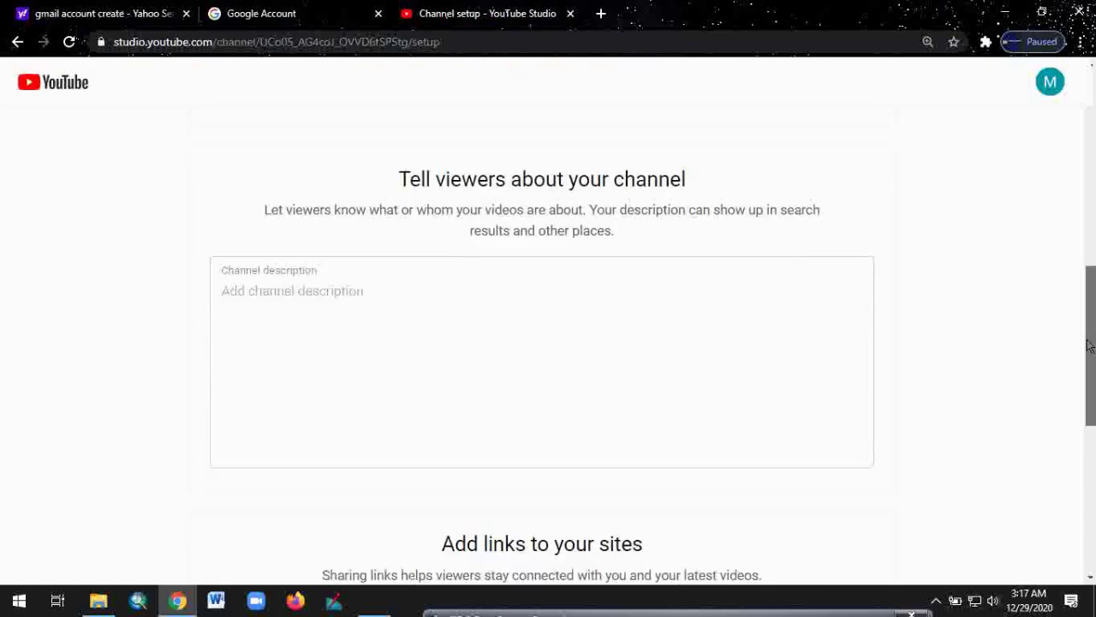
left_click(252, 293)
type("m")
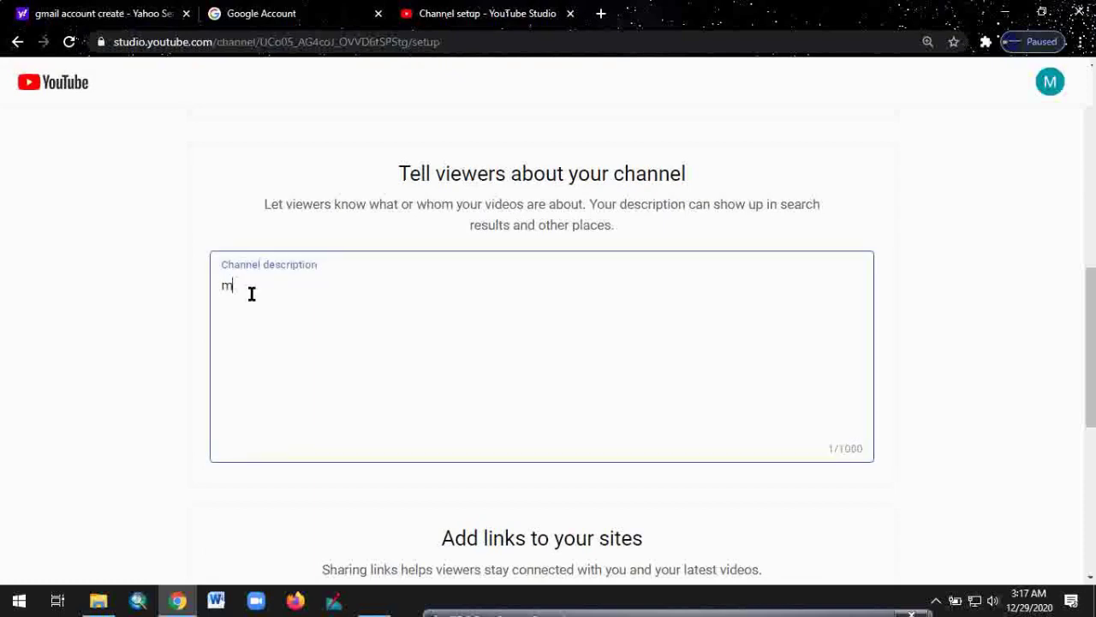
type("anof channel is")
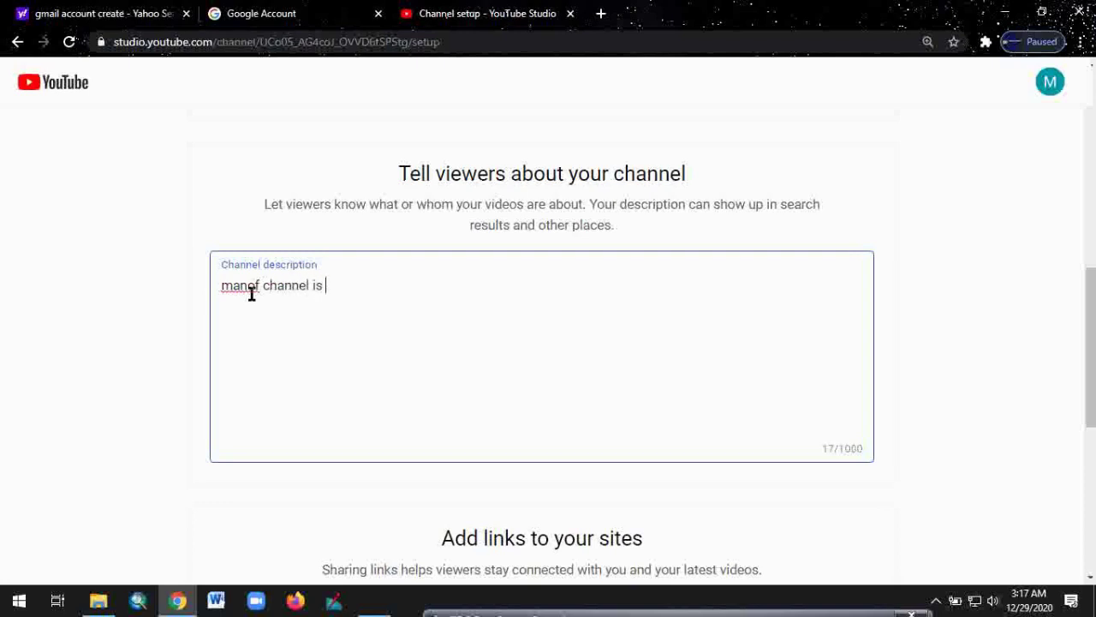
type(" created to serve ")
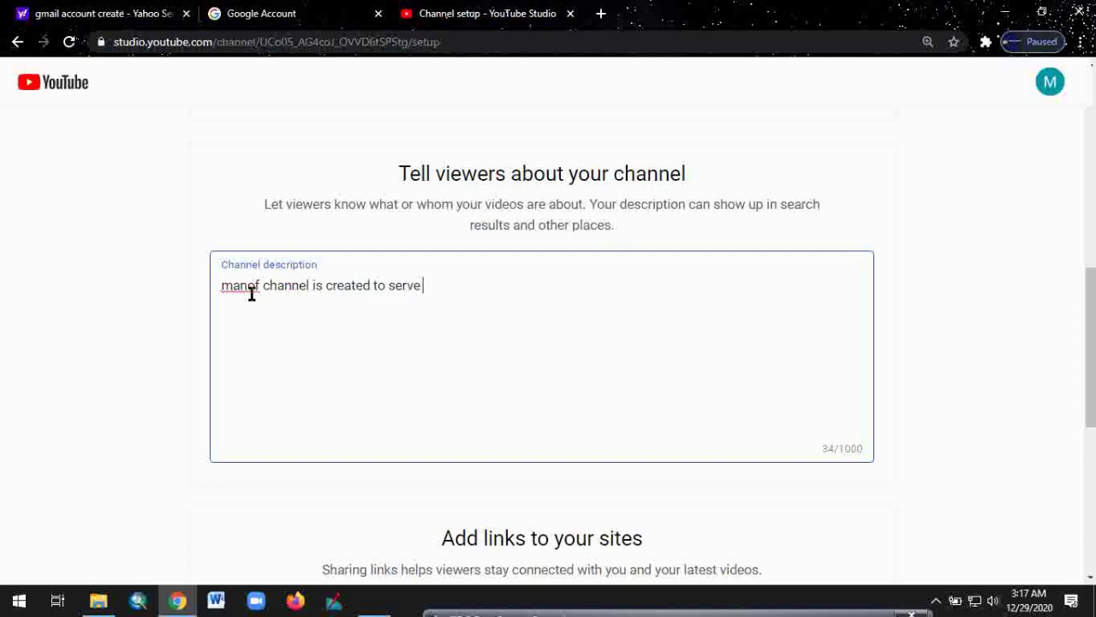
type("you bay")
key("BackSpace")
type("resenti")
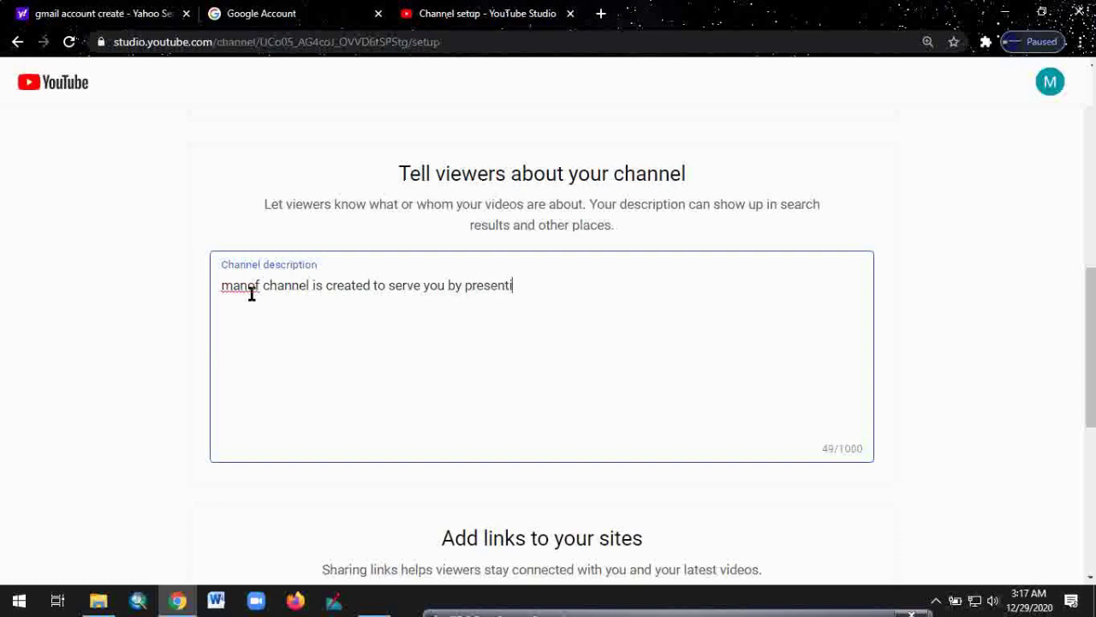
type("ng news all ar")
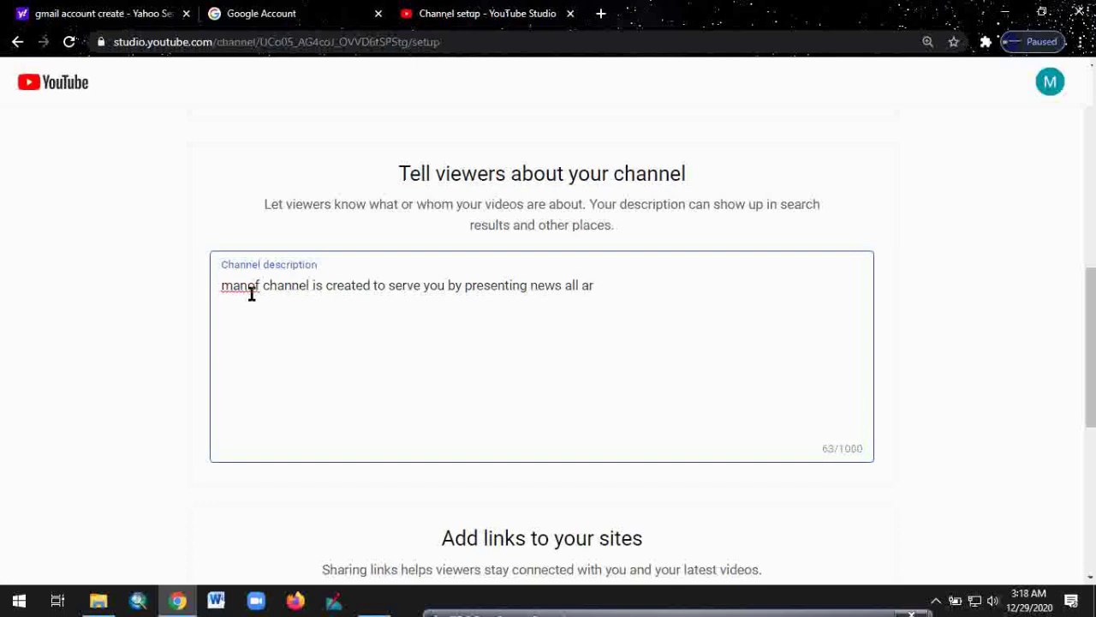
type("ound the wor")
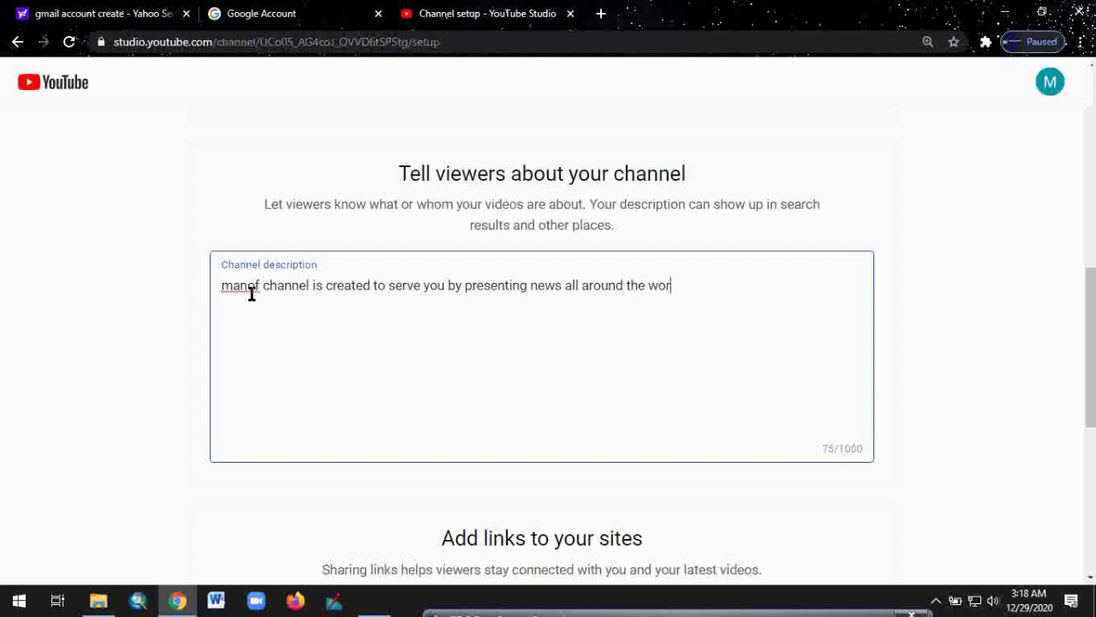
type("ld")
Enter the Facebook profile name in the Facebook social link of the channel setup
left_click_drag(1093, 317, 1092, 417)
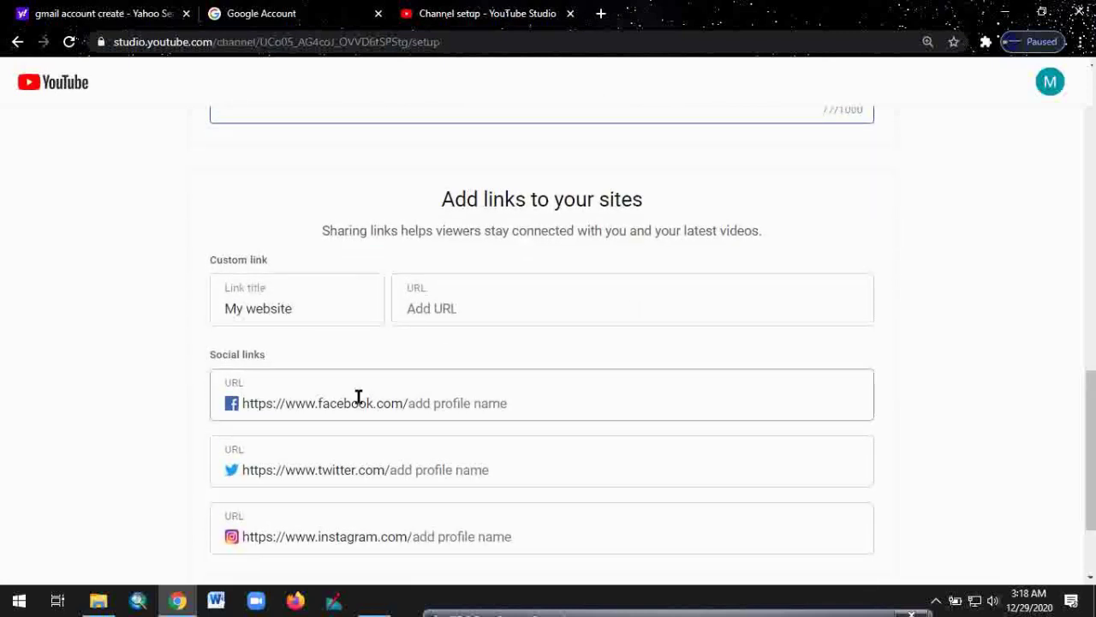
left_click(443, 405)
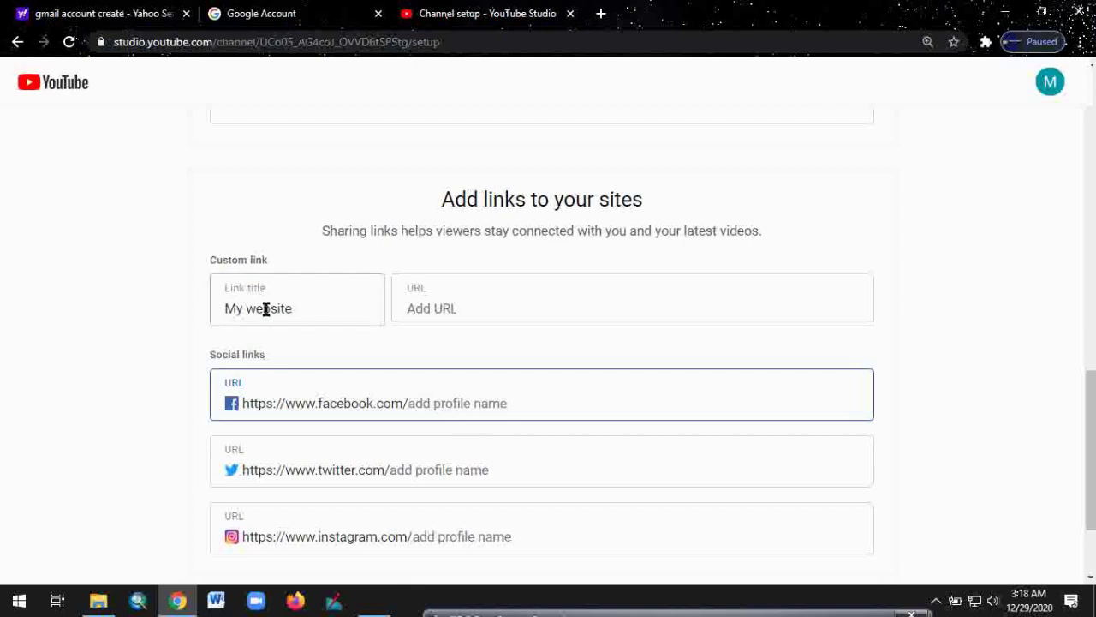
left_click(294, 301)
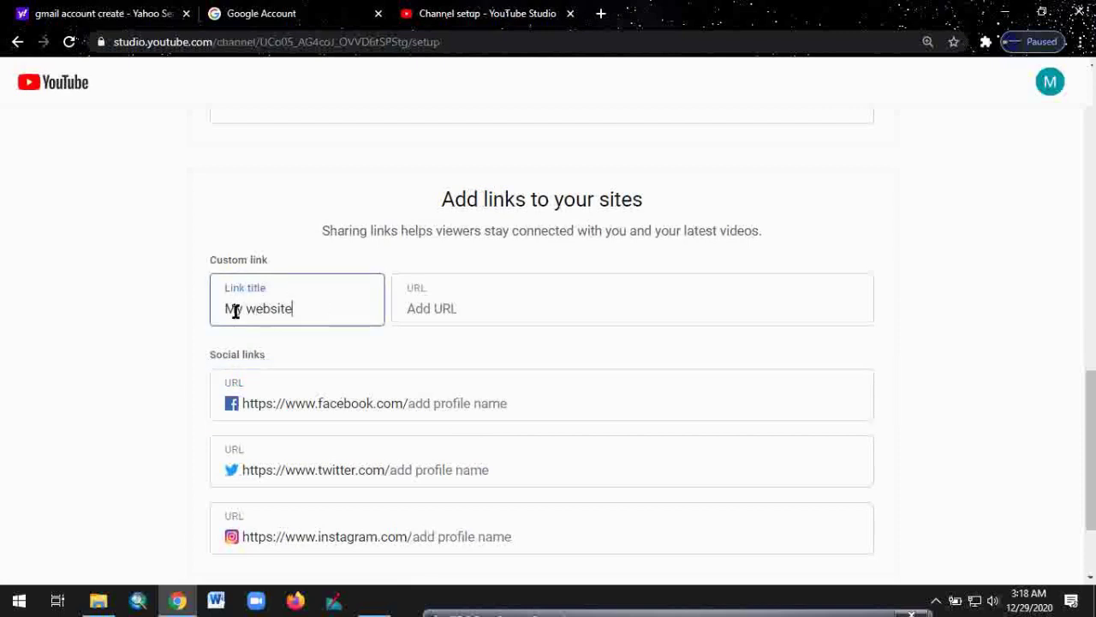
left_click(459, 306)
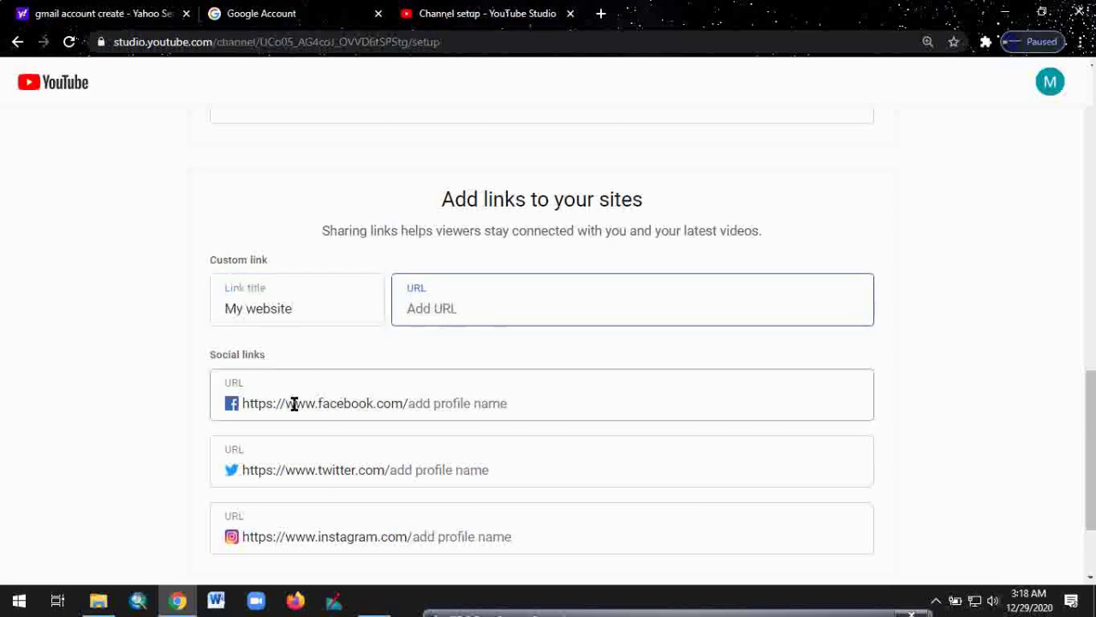
left_click(334, 403)
left_click(430, 402)
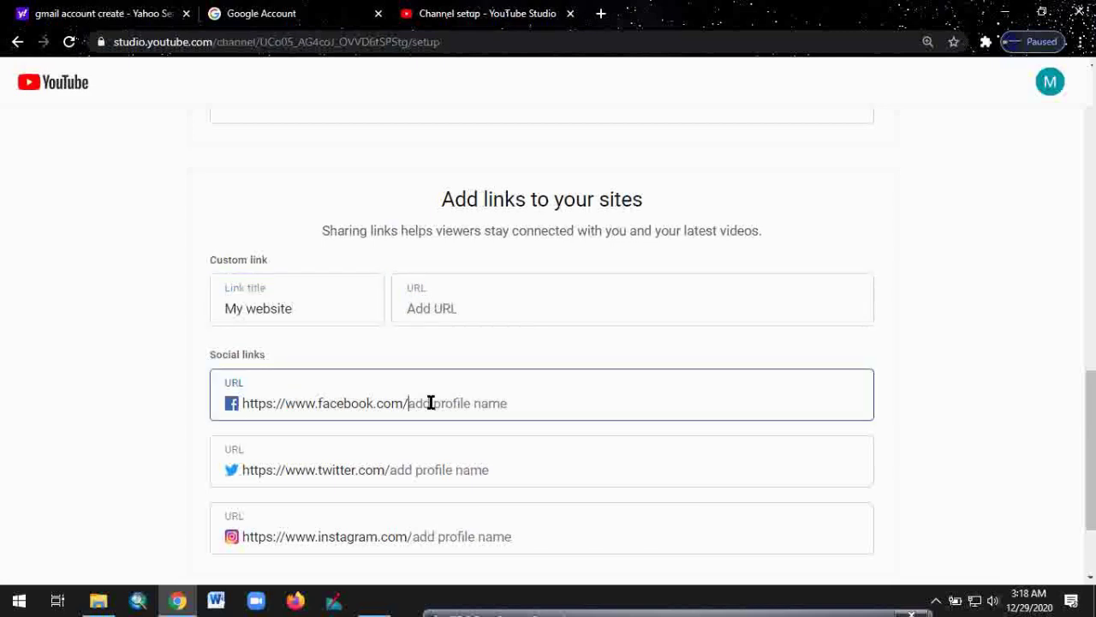
type("ka")
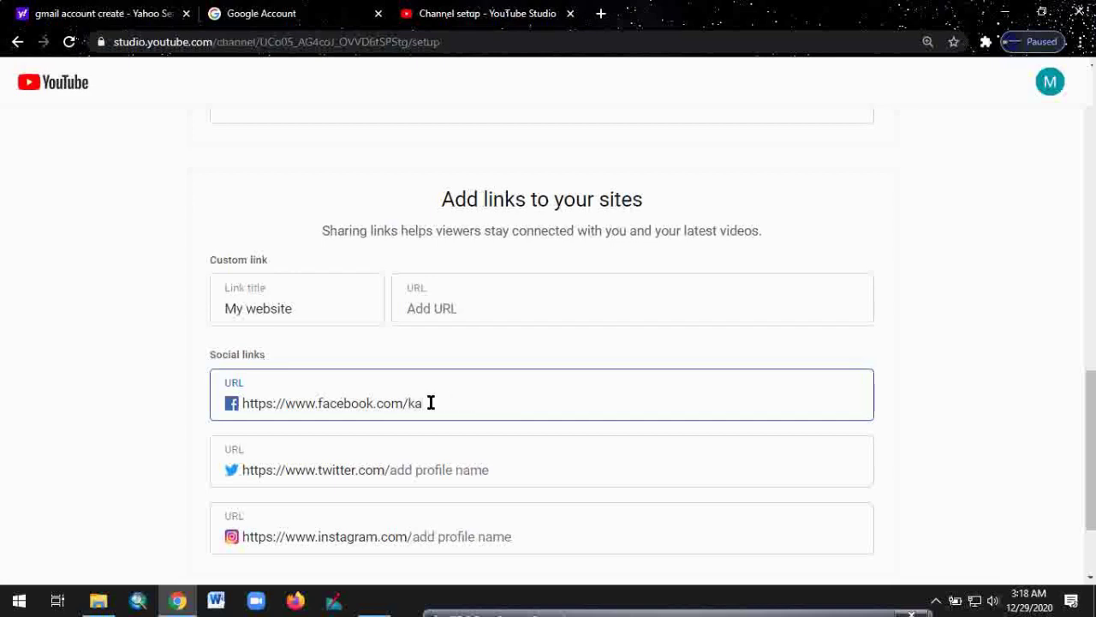
type("skass")
Open facebook.com in a new browser tab
left_click(601, 13)
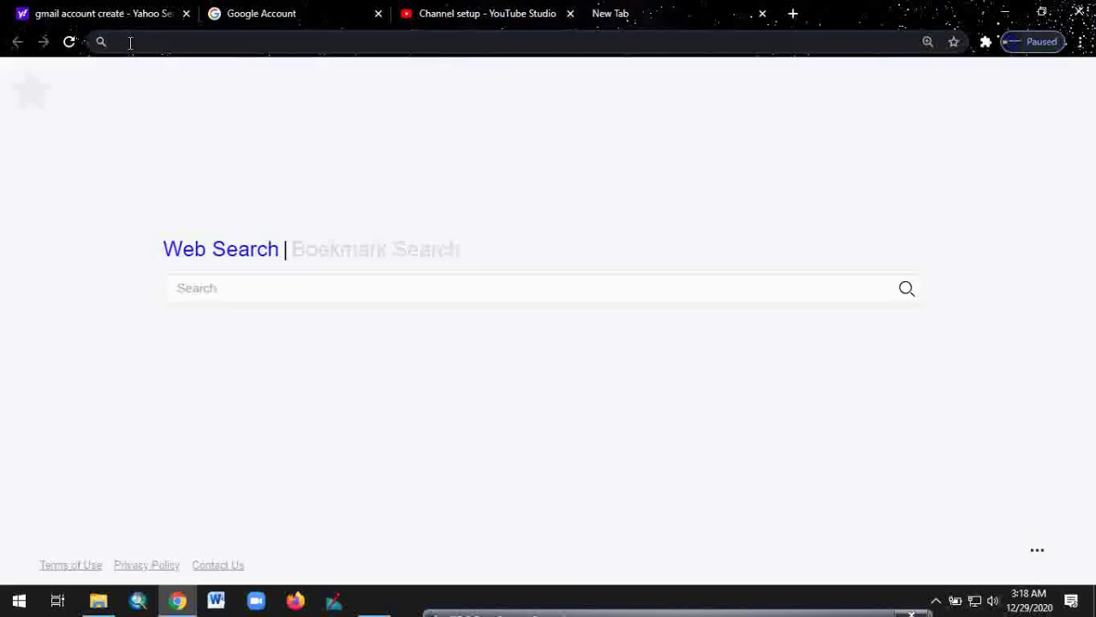
type("f")
key("Return")
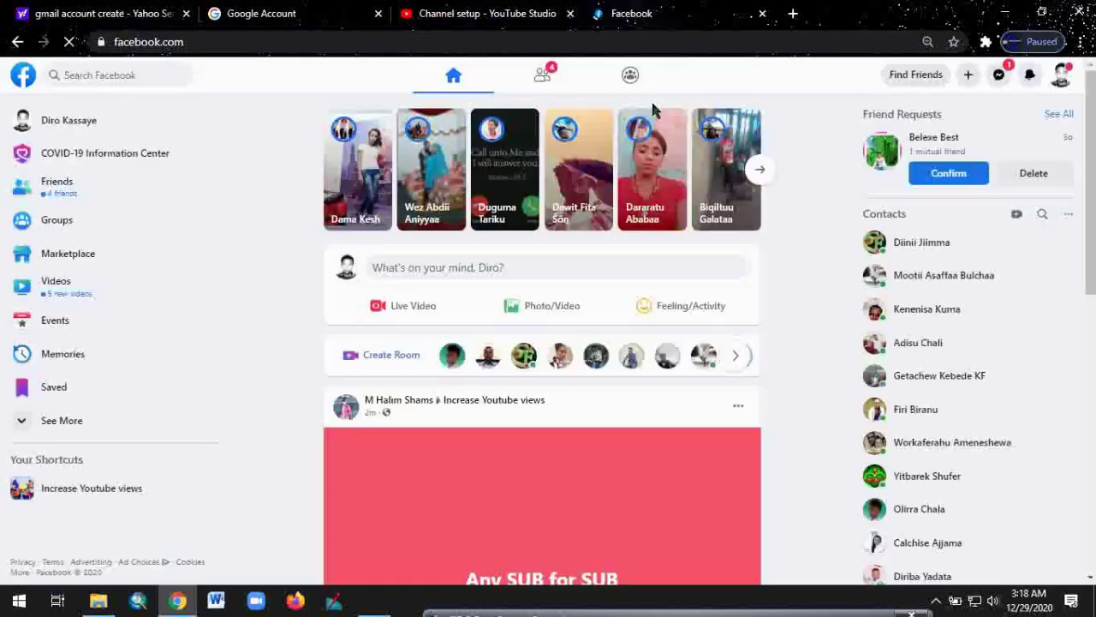
Switch to the other saved Facebook account, entering its account password to log in
left_click(1060, 77)
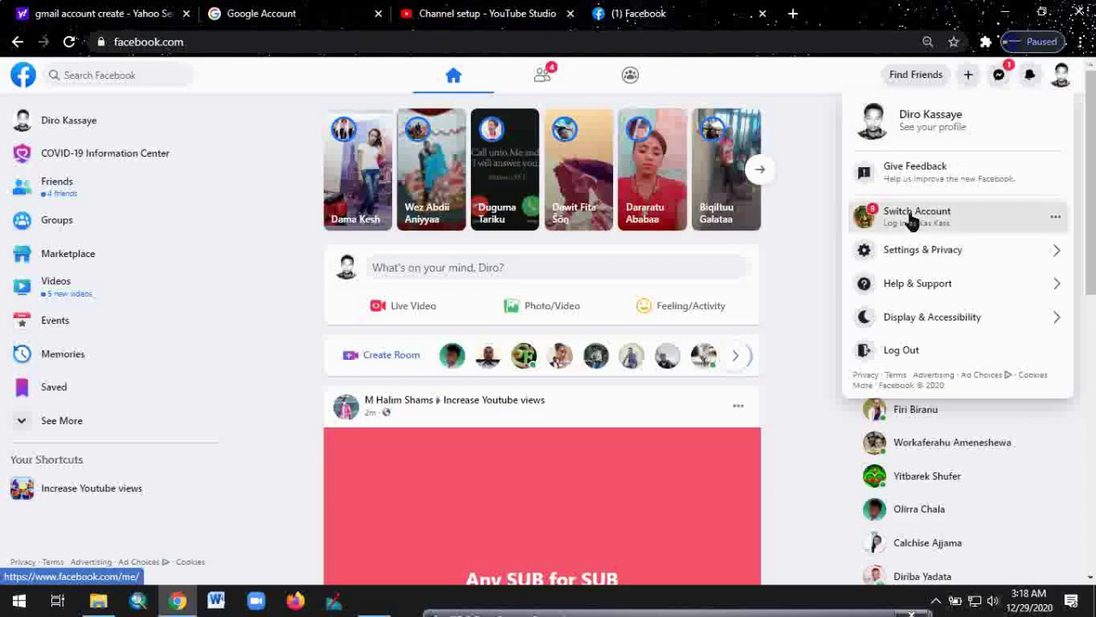
left_click(912, 218)
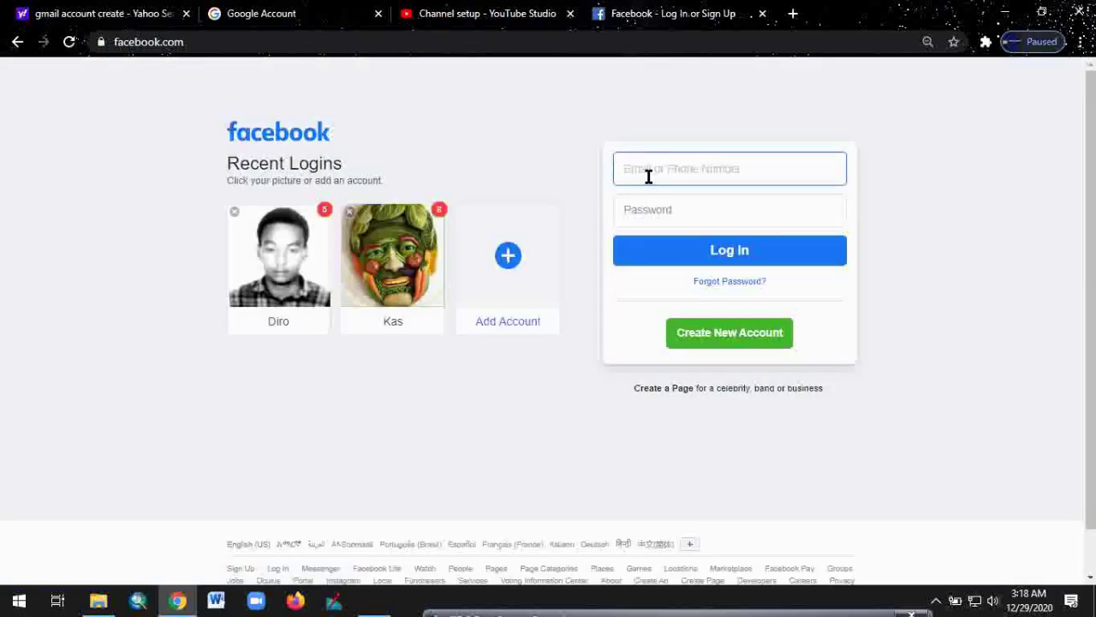
left_click(399, 259)
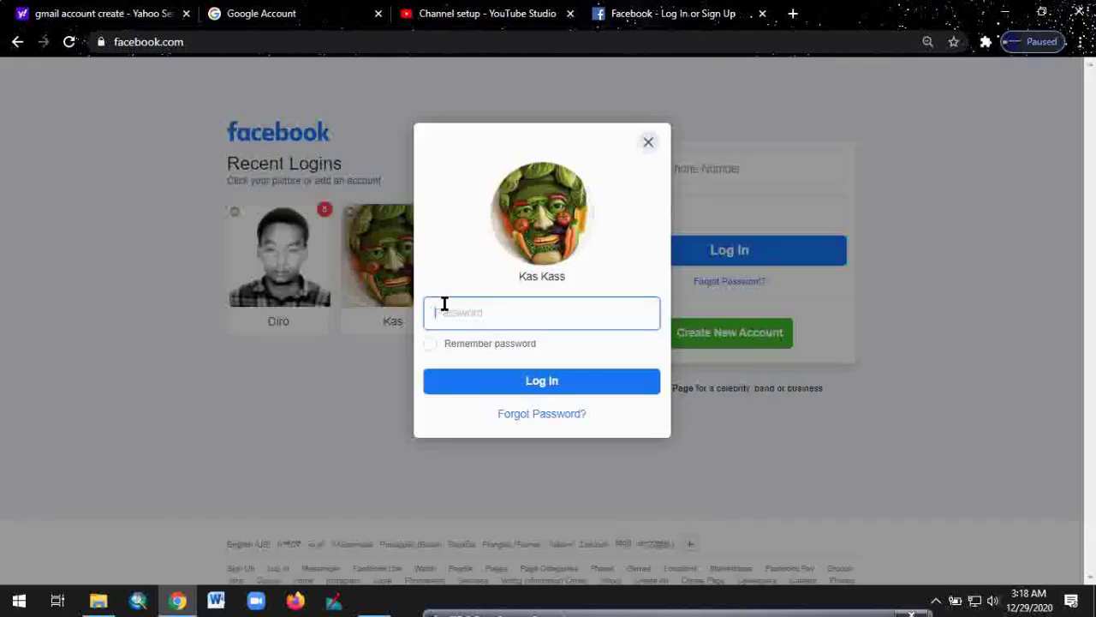
type("k")
left_click(531, 385)
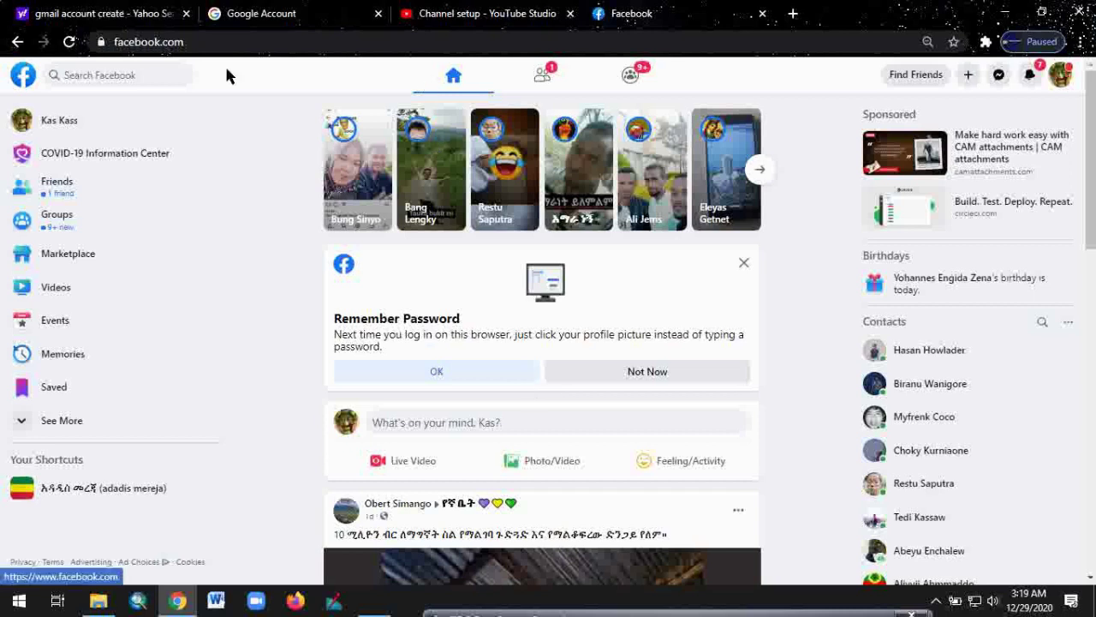
Open the account's own Facebook profile page and copy its full web address
left_click(163, 47)
left_click(161, 41)
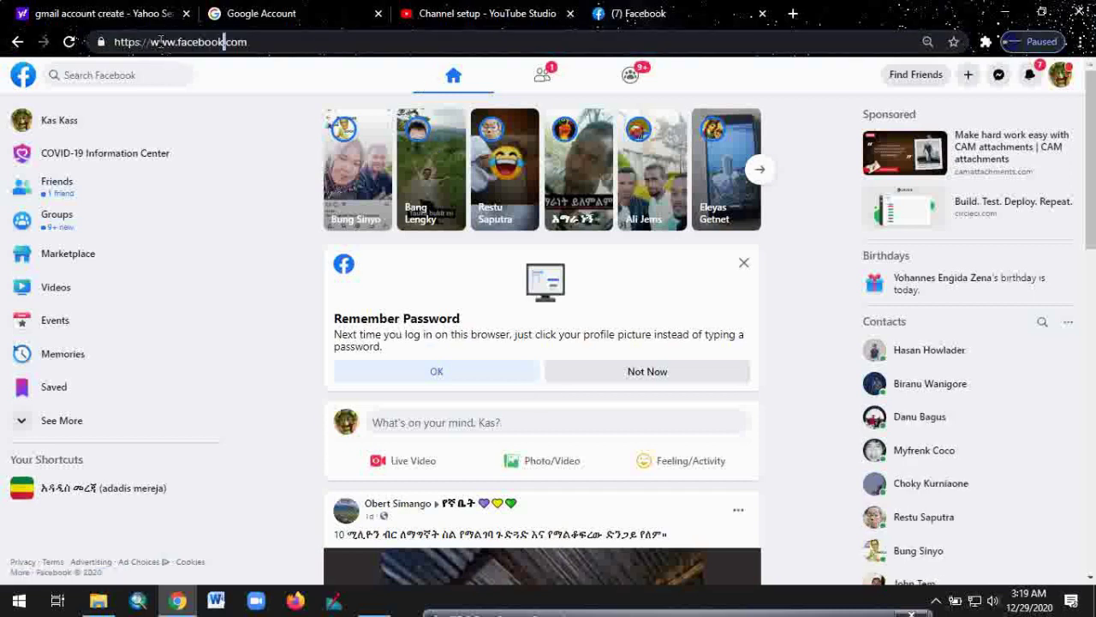
triple_click(193, 42)
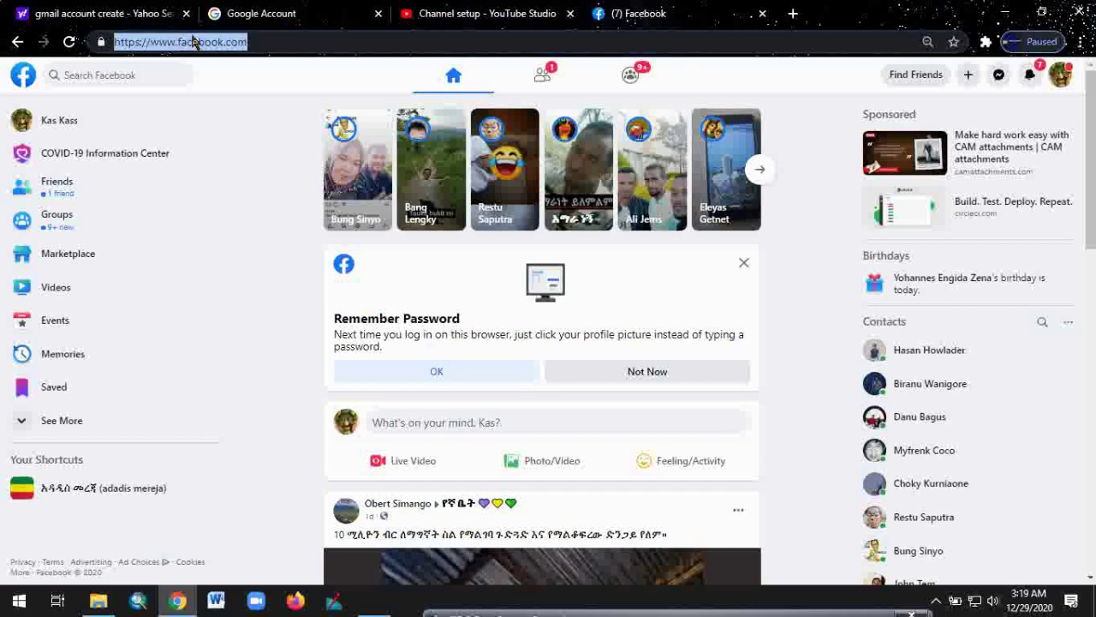
left_click(86, 121)
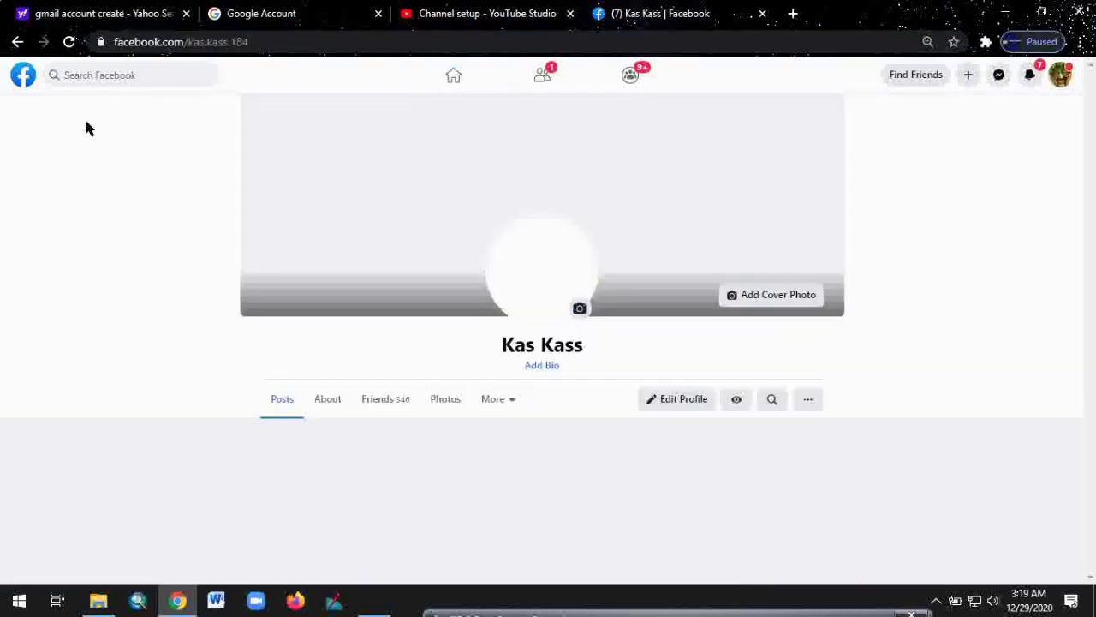
left_click(206, 42)
right_click(206, 42)
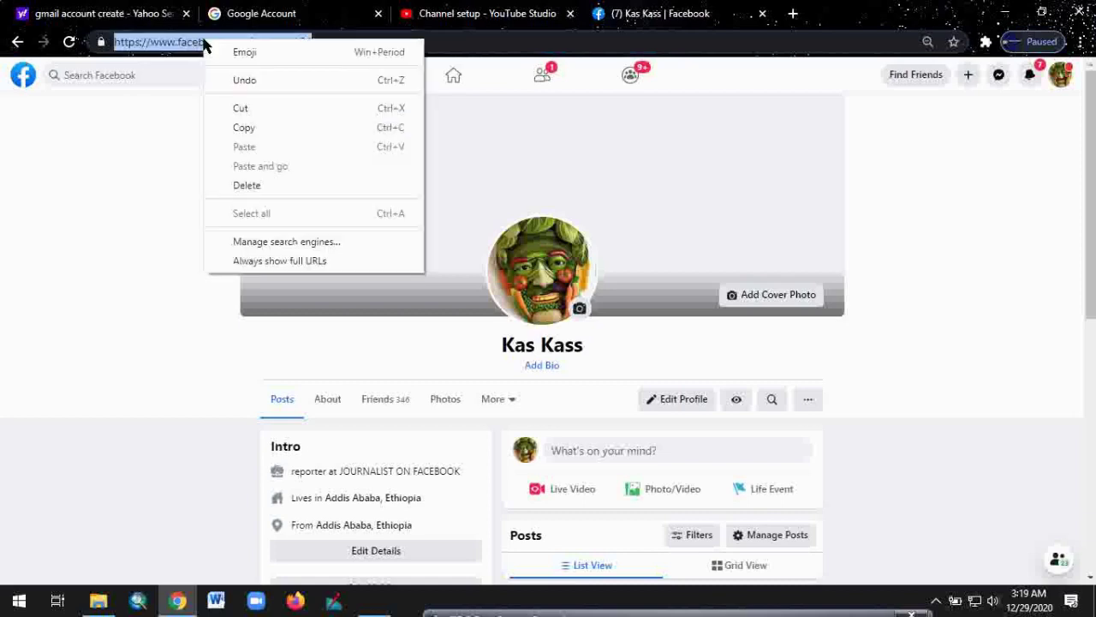
left_click(246, 130)
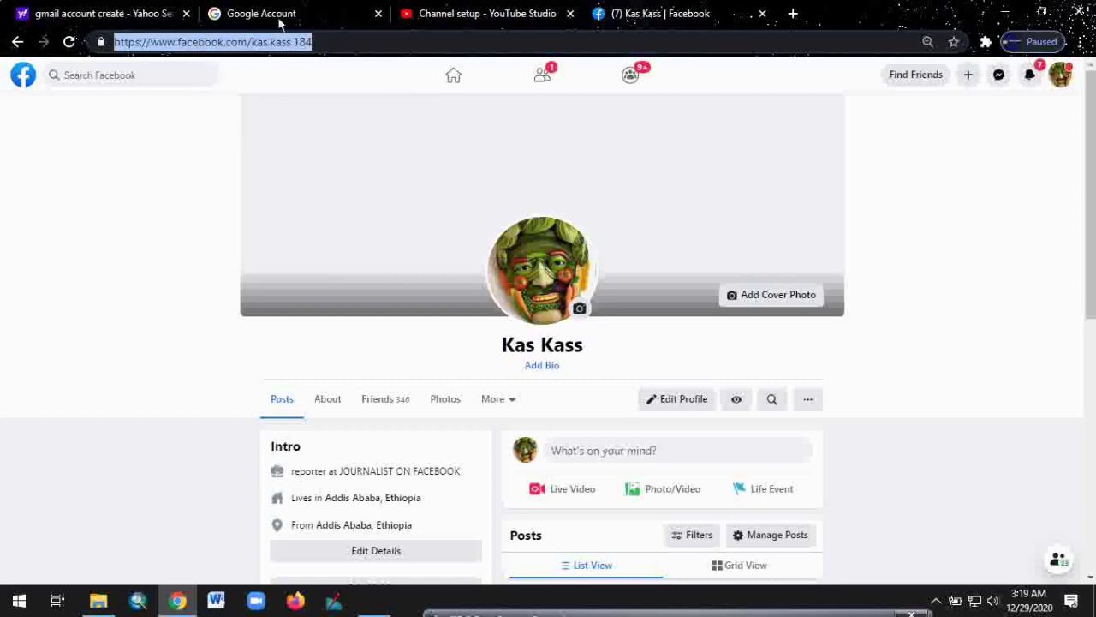
Replace the profile name in the Facebook social link of the YouTube channel setup with the copied profile address
left_click(431, 13)
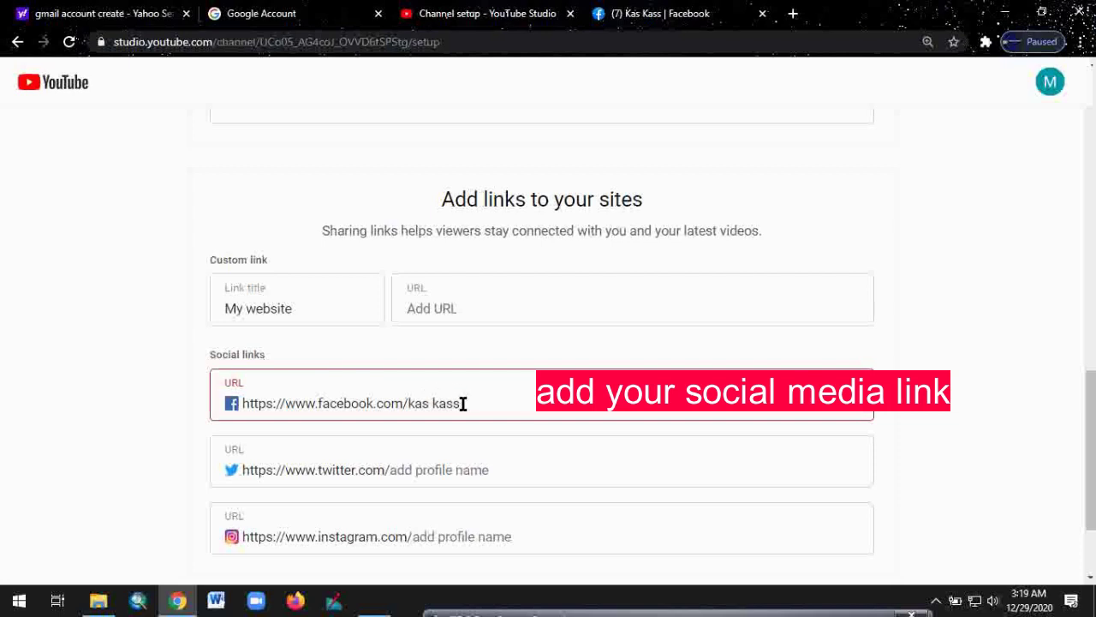
mouse_move(463, 404)
key("BackSpace")
key("BackSpace")
key("BackSpace")
key("BackSpace")
key("BackSpace")
key("BackSpace")
key("BackSpace")
right_click(438, 407)
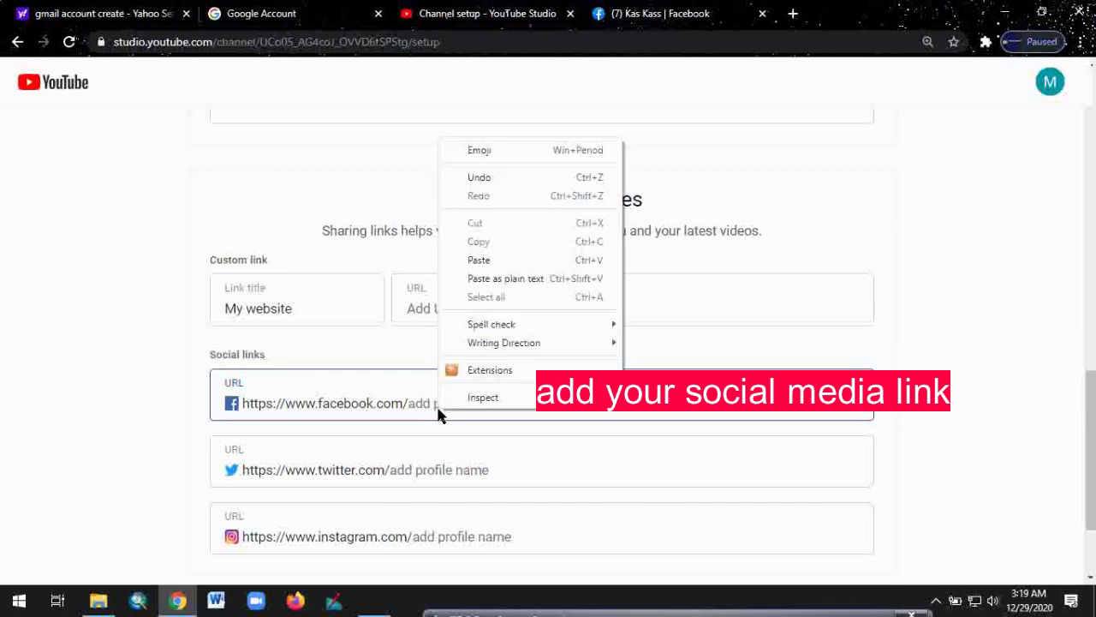
left_click(481, 262)
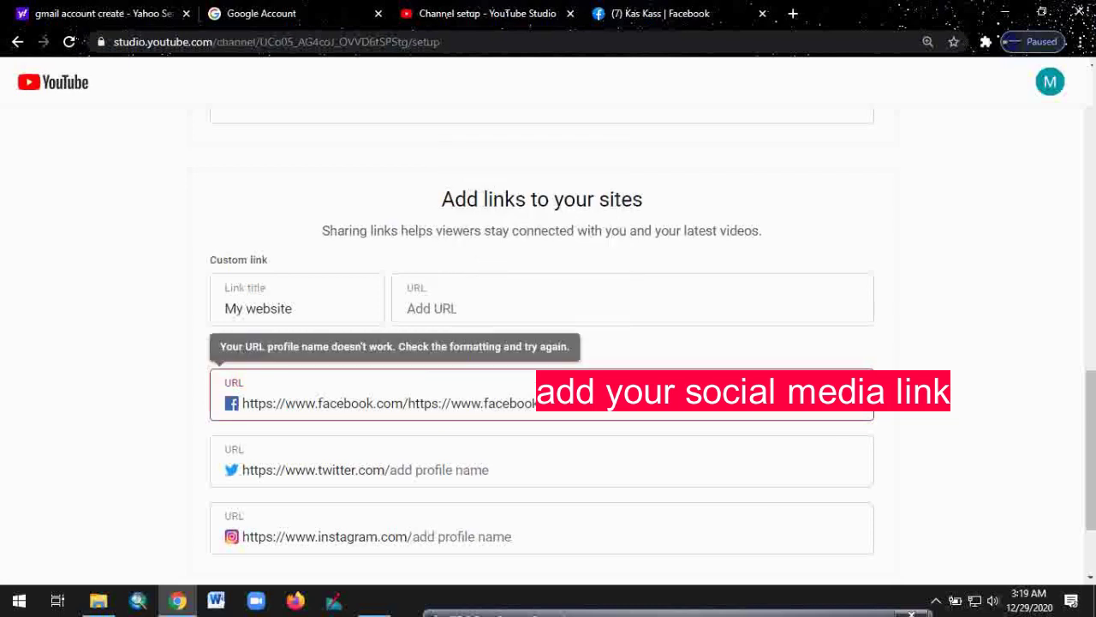
left_click_drag(526, 401, 289, 407)
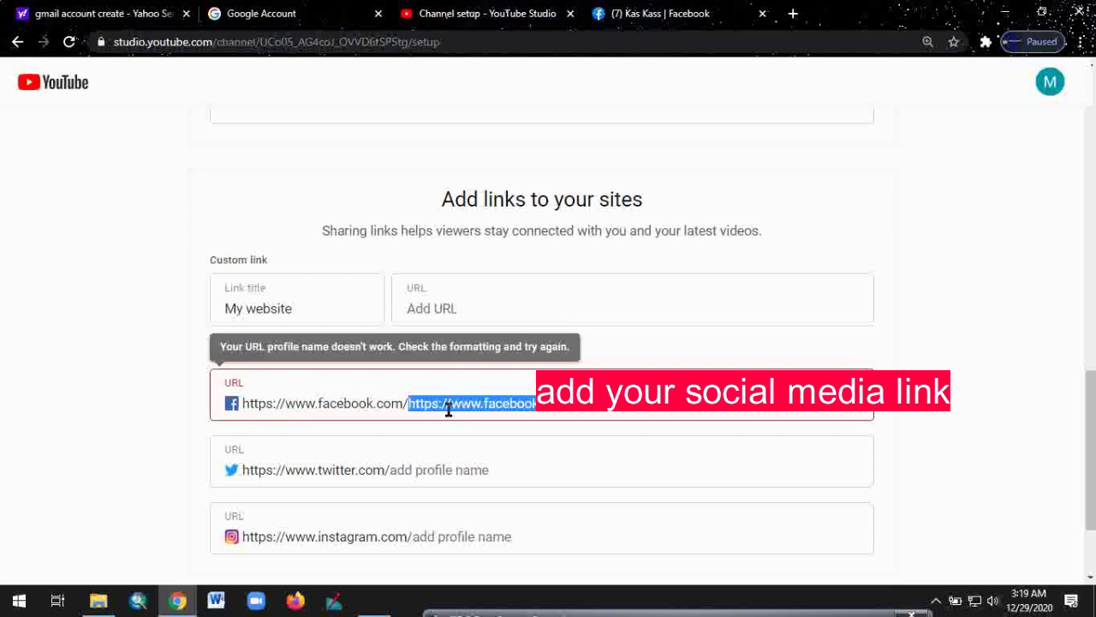
left_click(493, 428)
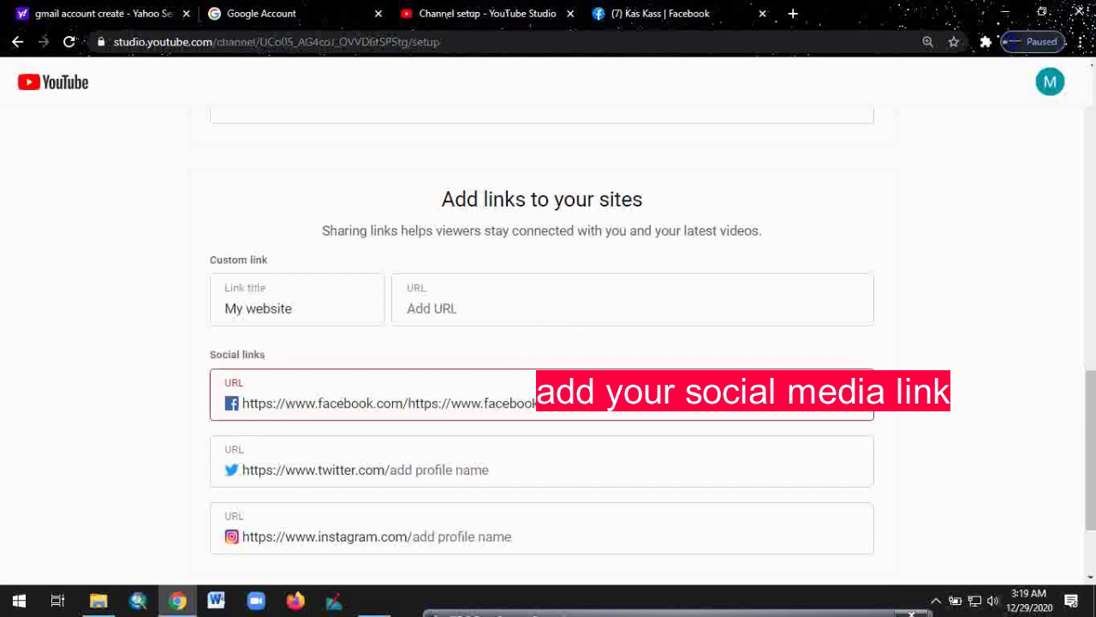
mouse_move(573, 411)
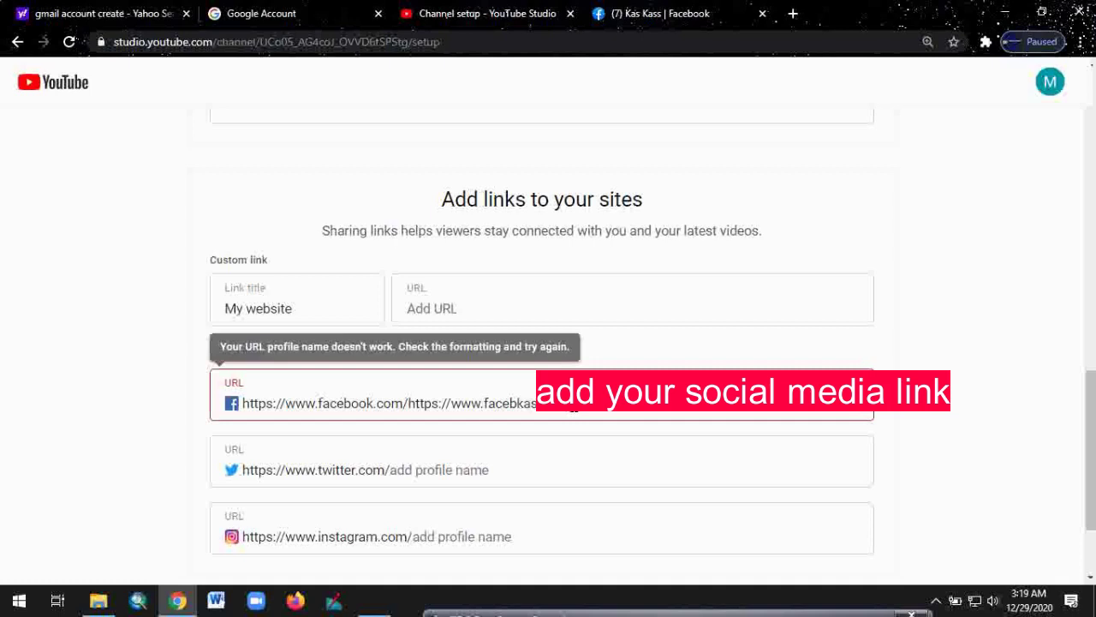
key("BackSpace")
key("BackSpace")
key("BackSpace")
key("BackSpace")
key("BackSpace")
key("BackSpace")
key("BackSpace")
key("BackSpace")
key("BackSpace")
key("BackSpace")
key("BackSpace")
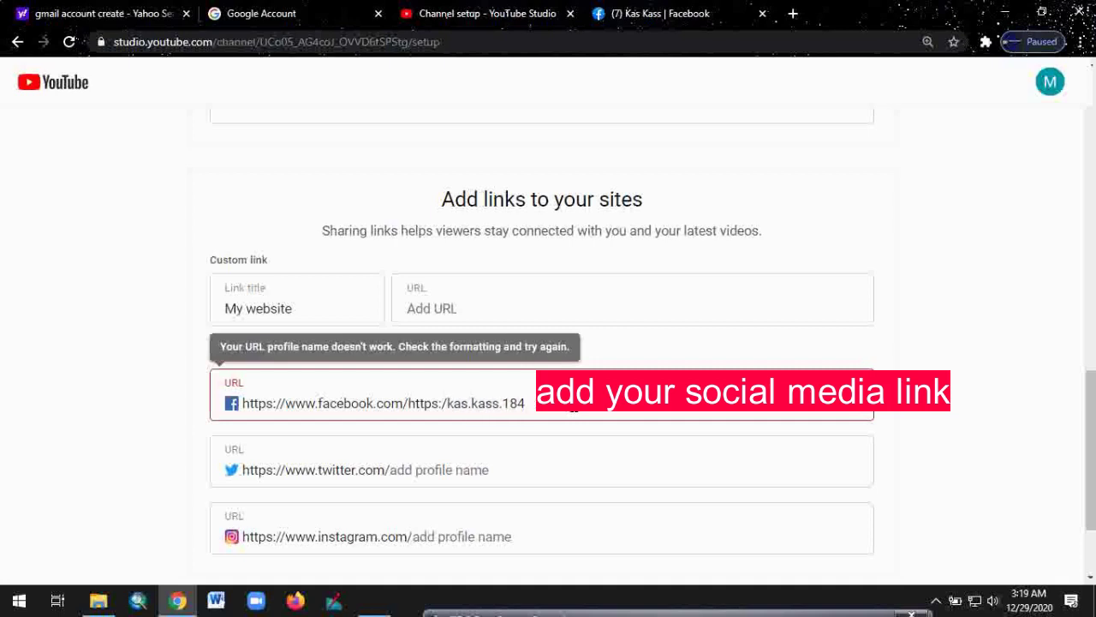
key("BackSpace")
key("BackSpace")
key("BackSpace")
key("BackSpace")
key("BackSpace")
key("BackSpace")
key("BackSpace")
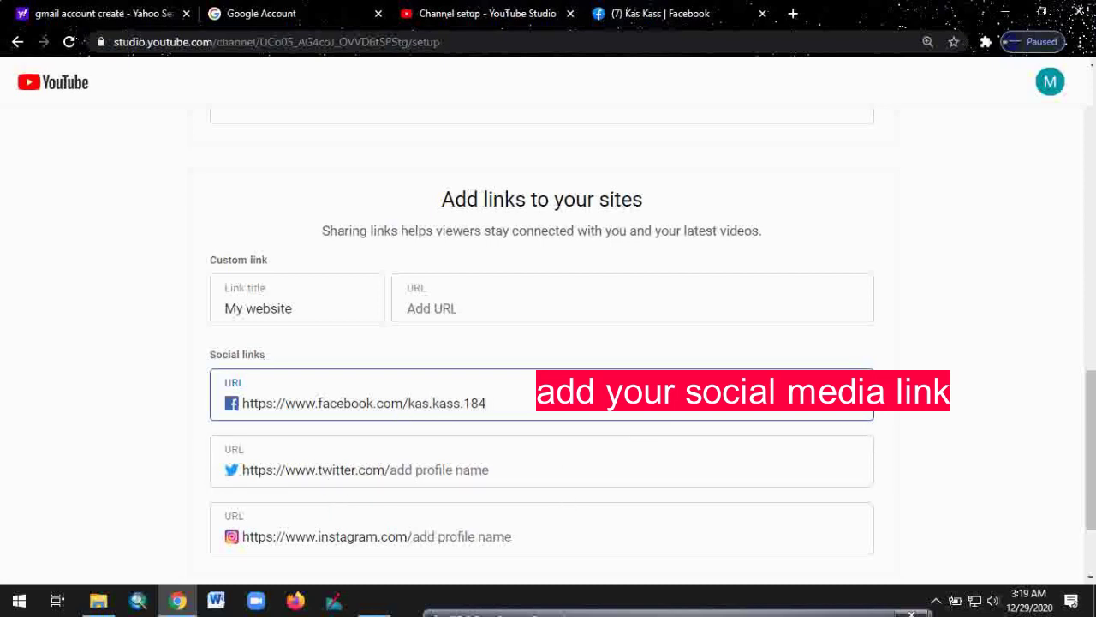
Save the channel setup and open the customization page of the Manof Entartainment channel
scroll(548, 334, "down", 2)
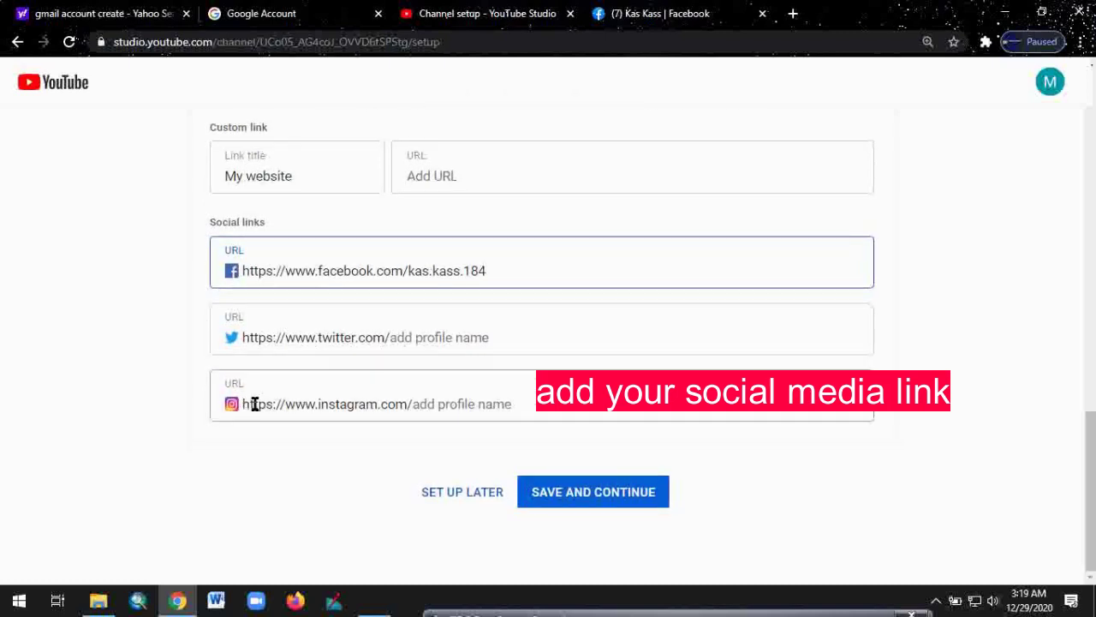
left_click(570, 495)
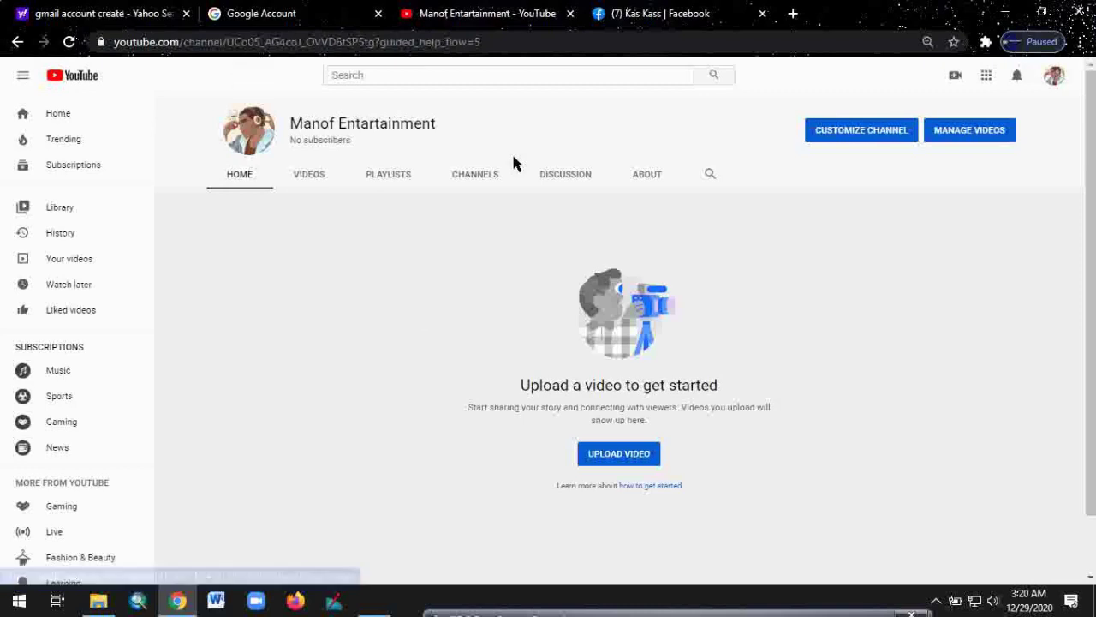
left_click(848, 135)
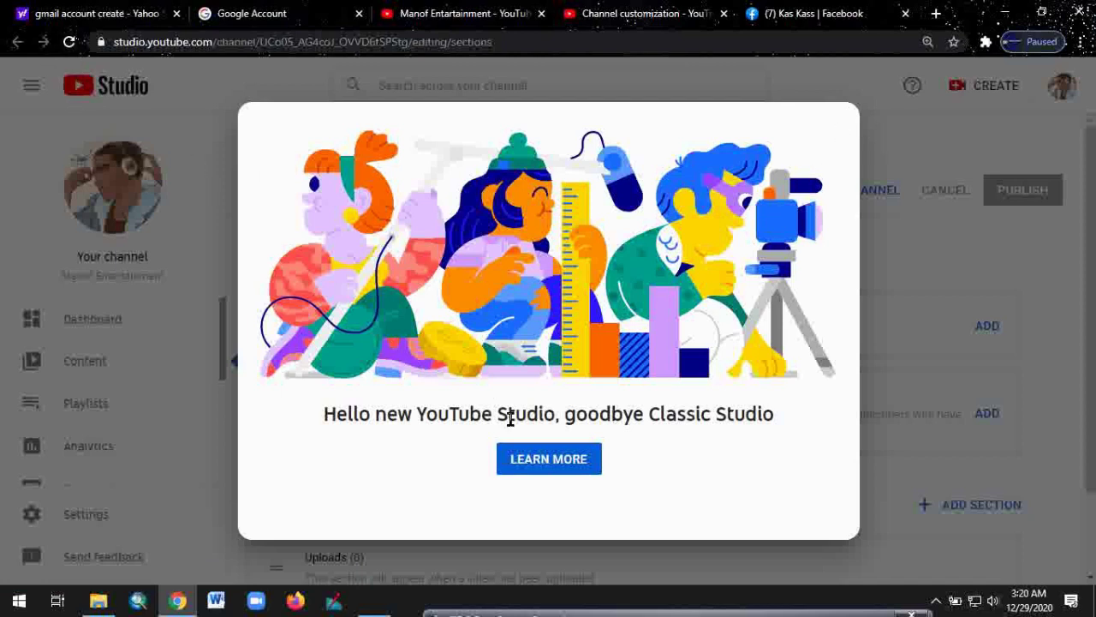
Watch the introduction video about the new YouTube Studio, and close the Facebook and video tabs
left_click(528, 456)
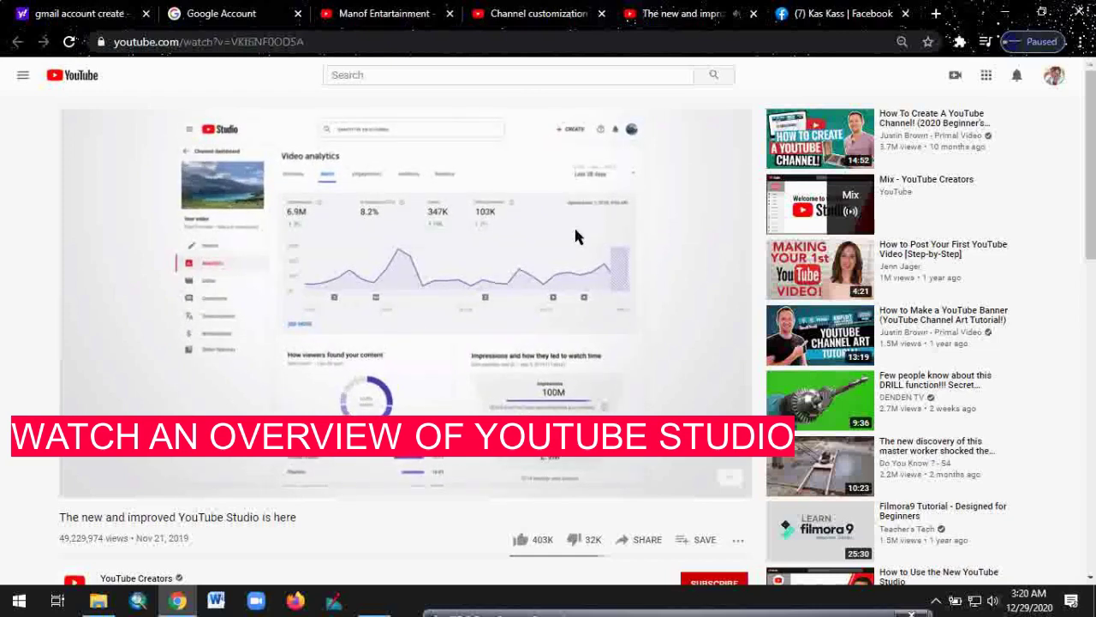
left_click(906, 14)
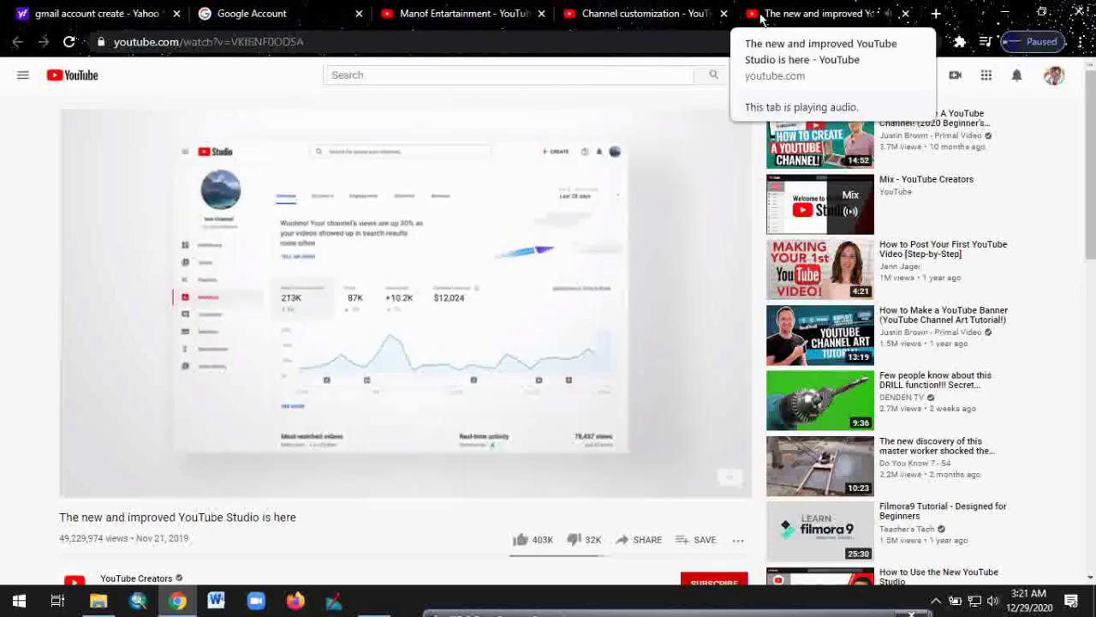
left_click(628, 13)
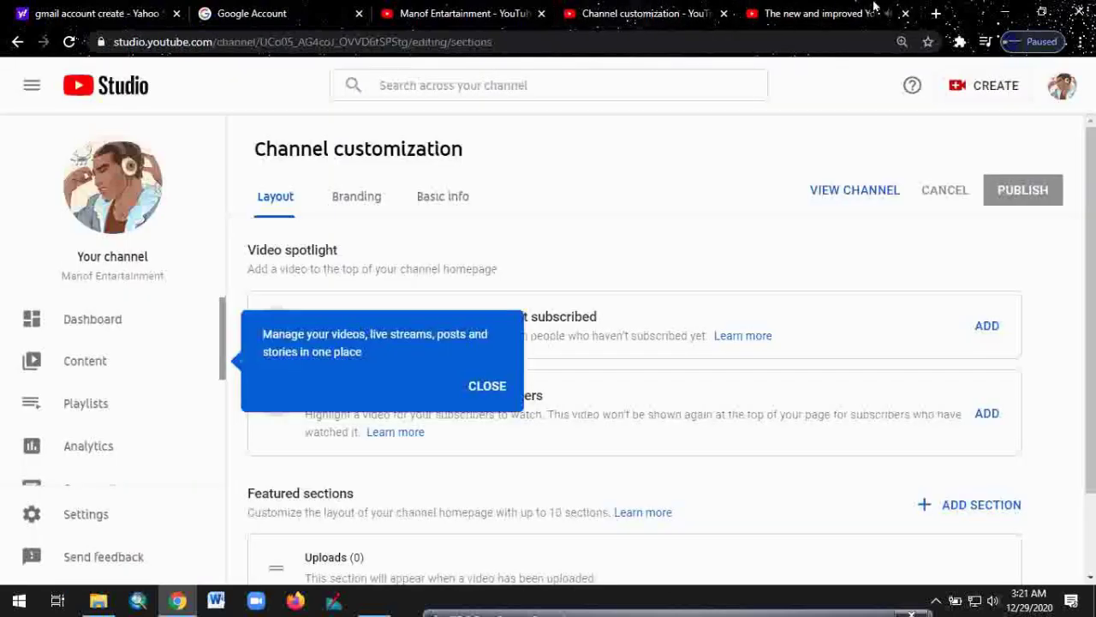
left_click(830, 14)
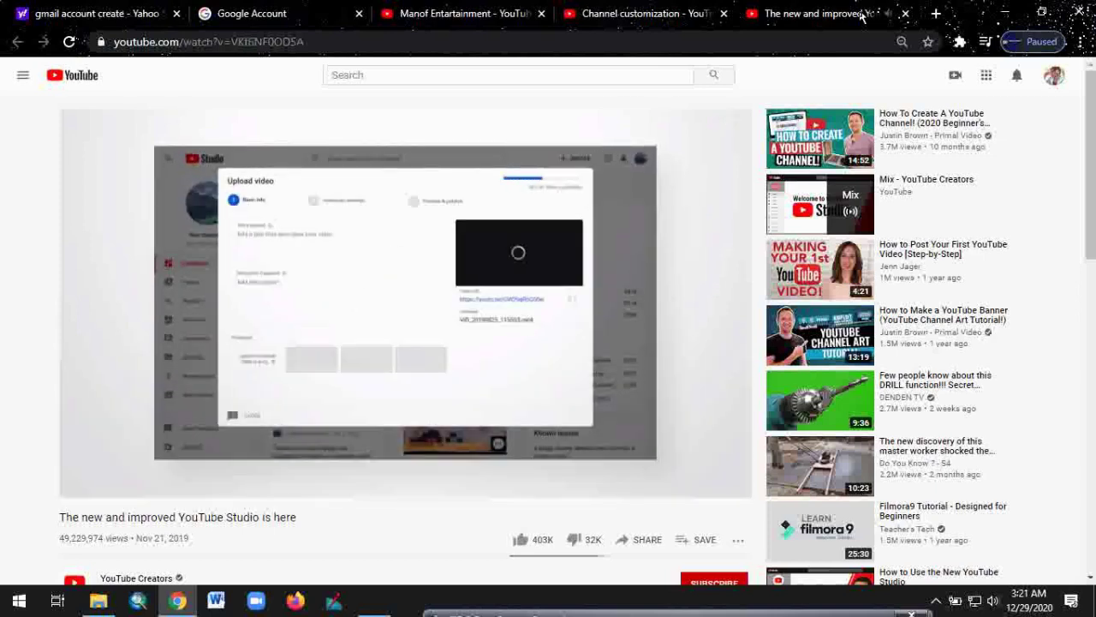
left_click(905, 14)
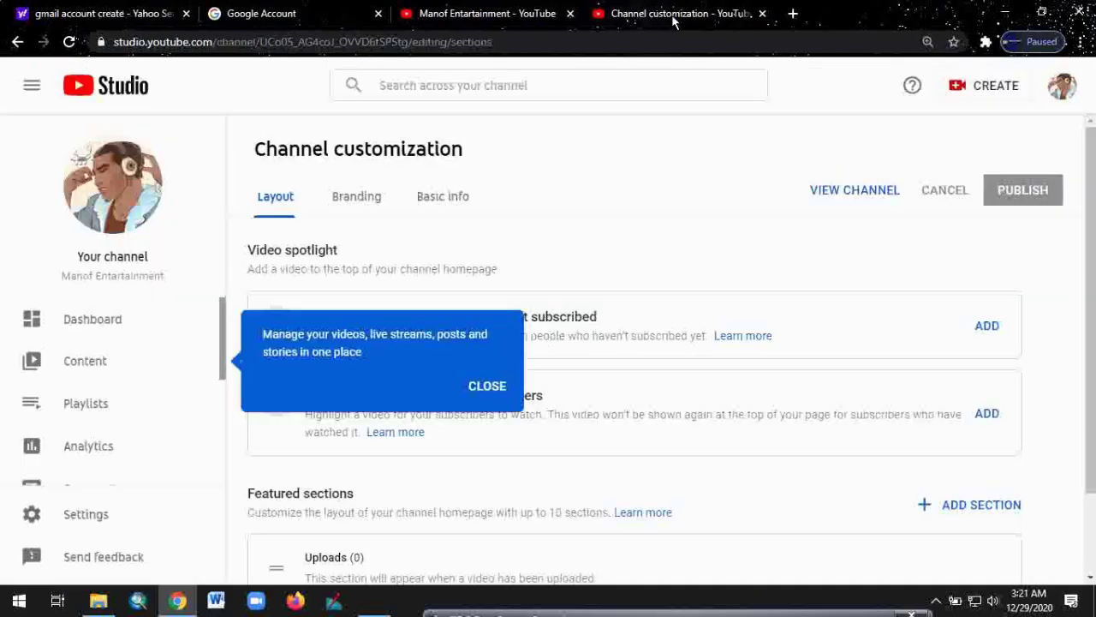
Dismiss the content tip and add a Featured channels section titled "you can also like" to the channel layout
left_click(484, 387)
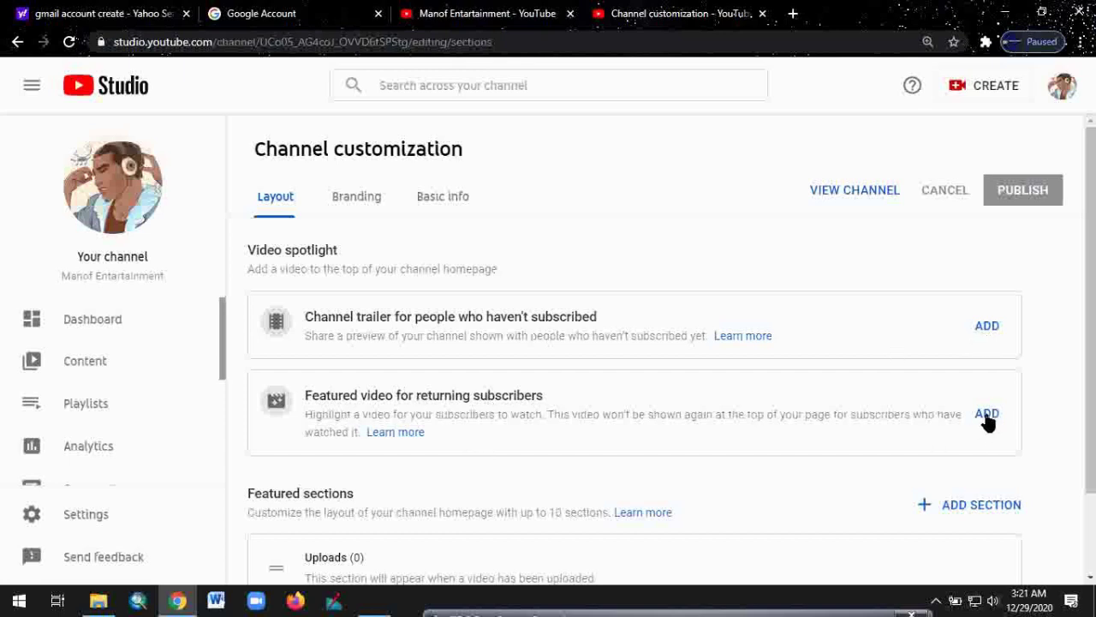
left_click_drag(1092, 386, 1091, 471)
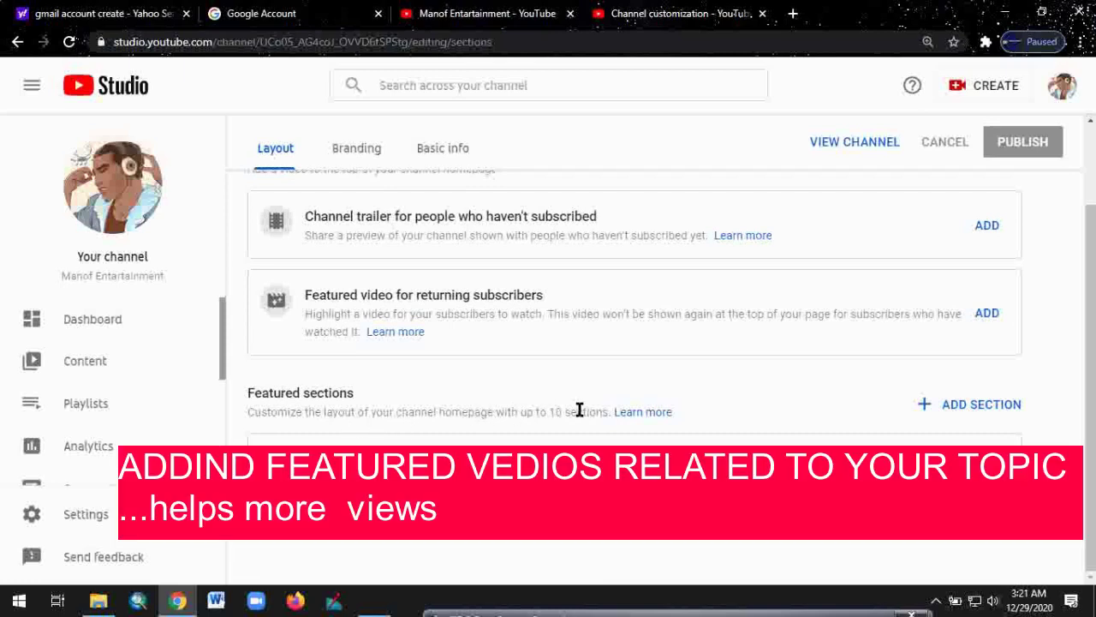
left_click(975, 414)
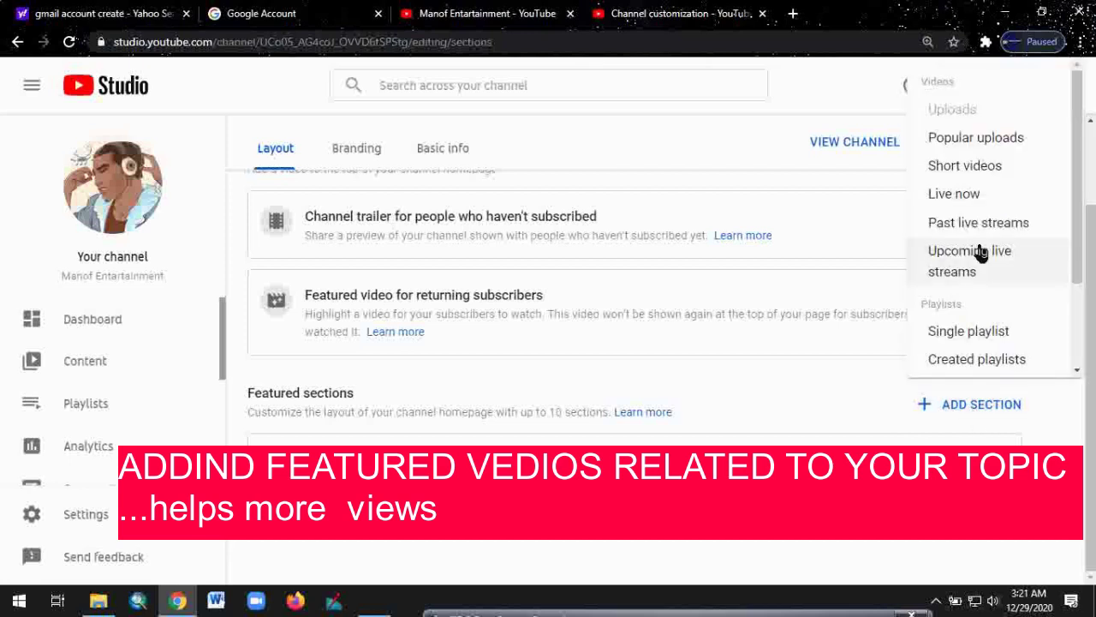
left_click_drag(1079, 187, 1067, 300)
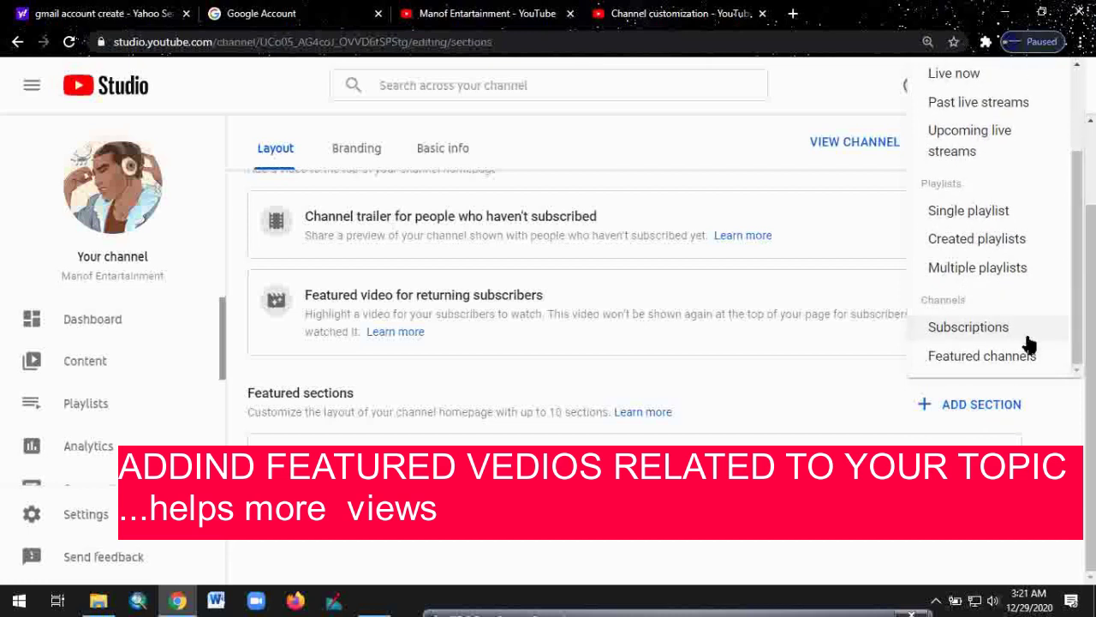
left_click(945, 358)
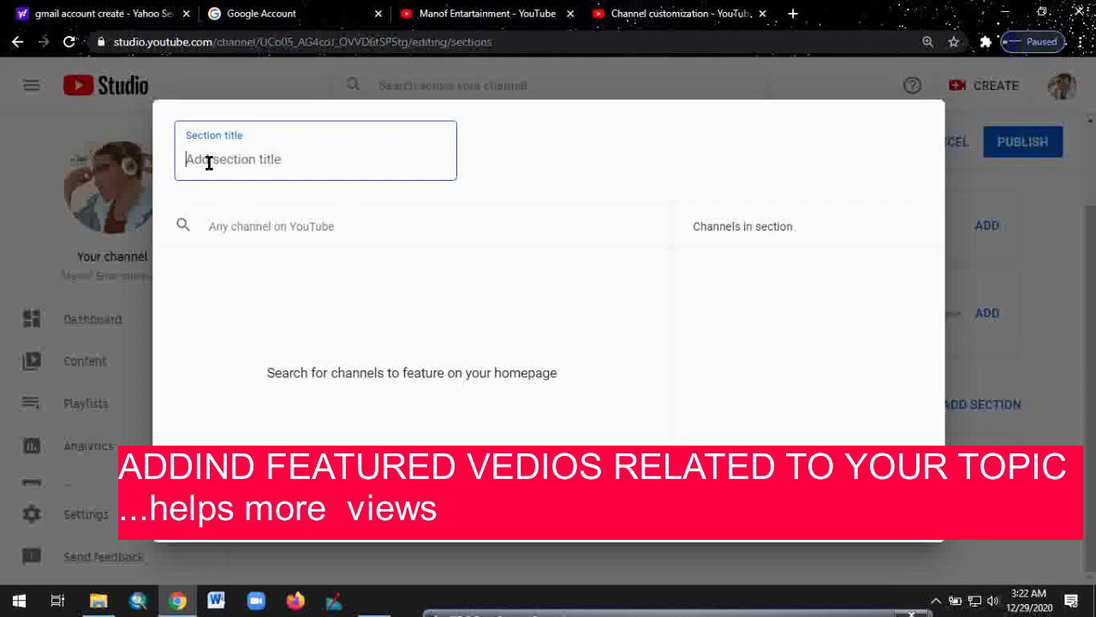
type("you can also like")
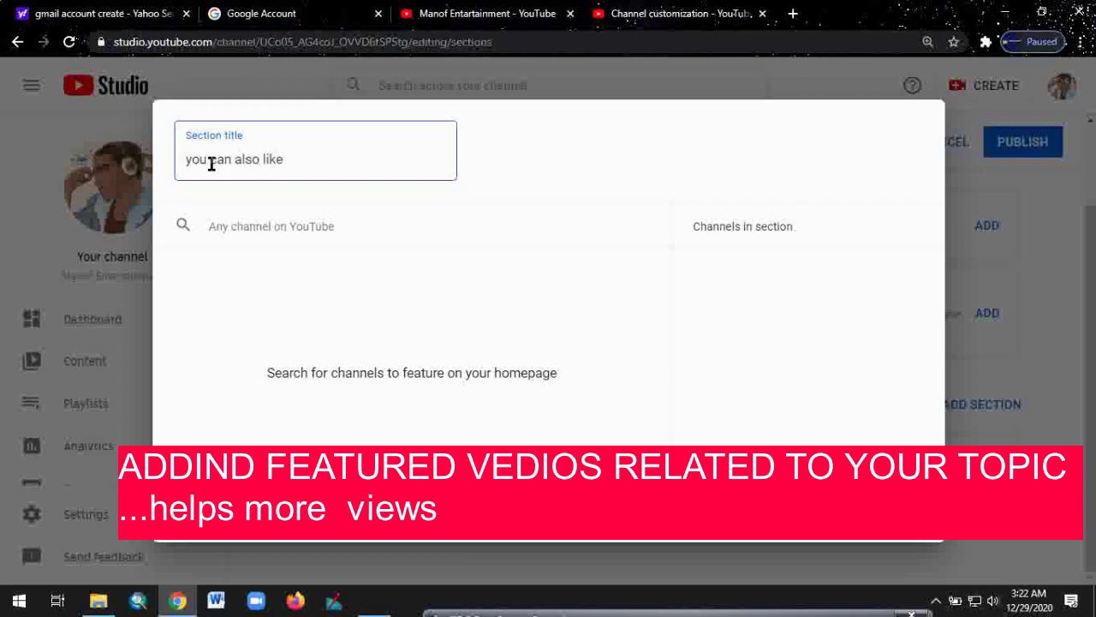
Search YouTube channels for "vision entartainment" to fill the featured channels section
left_click(241, 227)
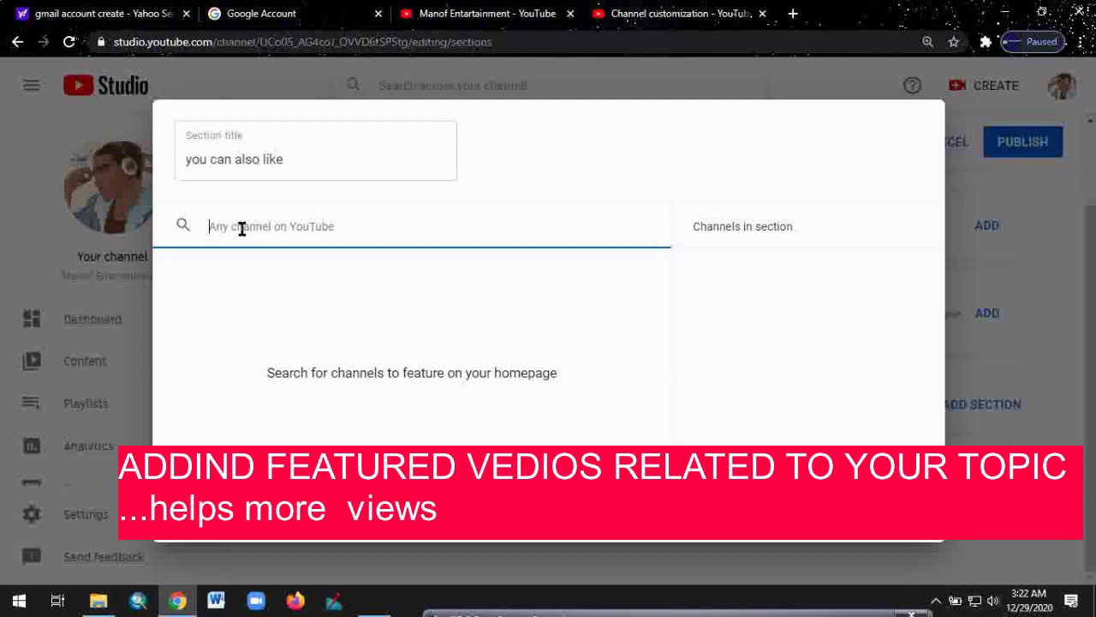
type("vi")
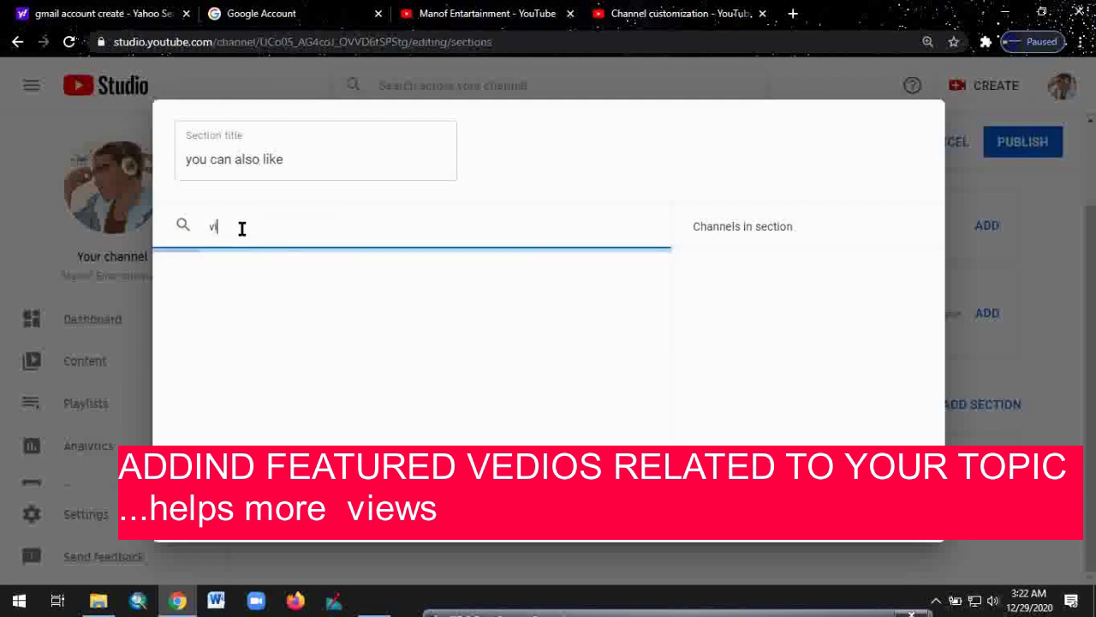
type("sion en")
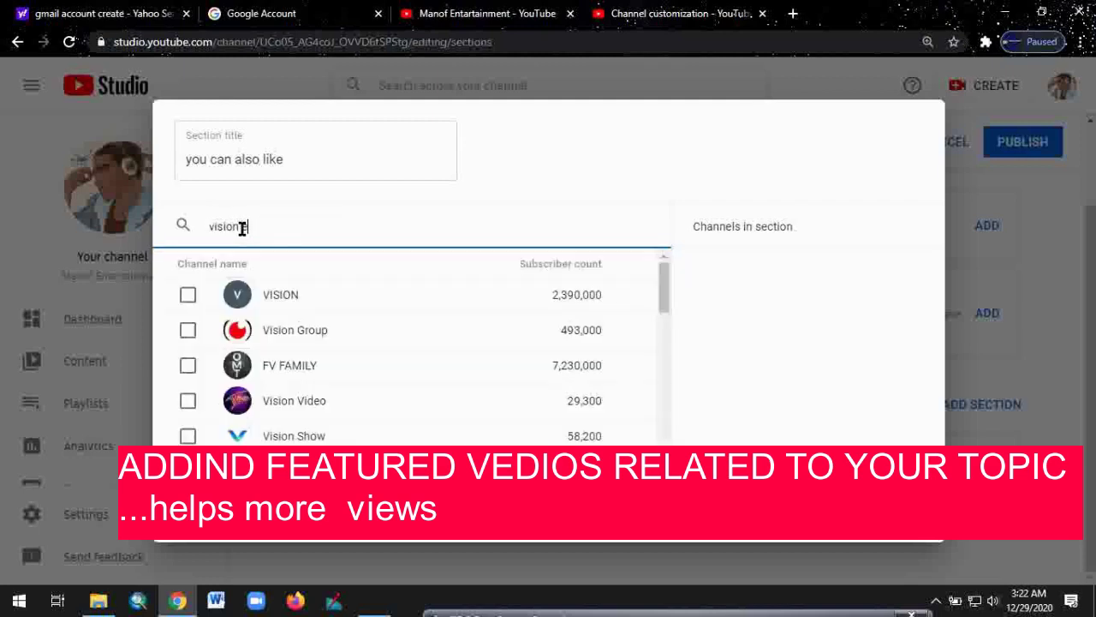
type("ta")
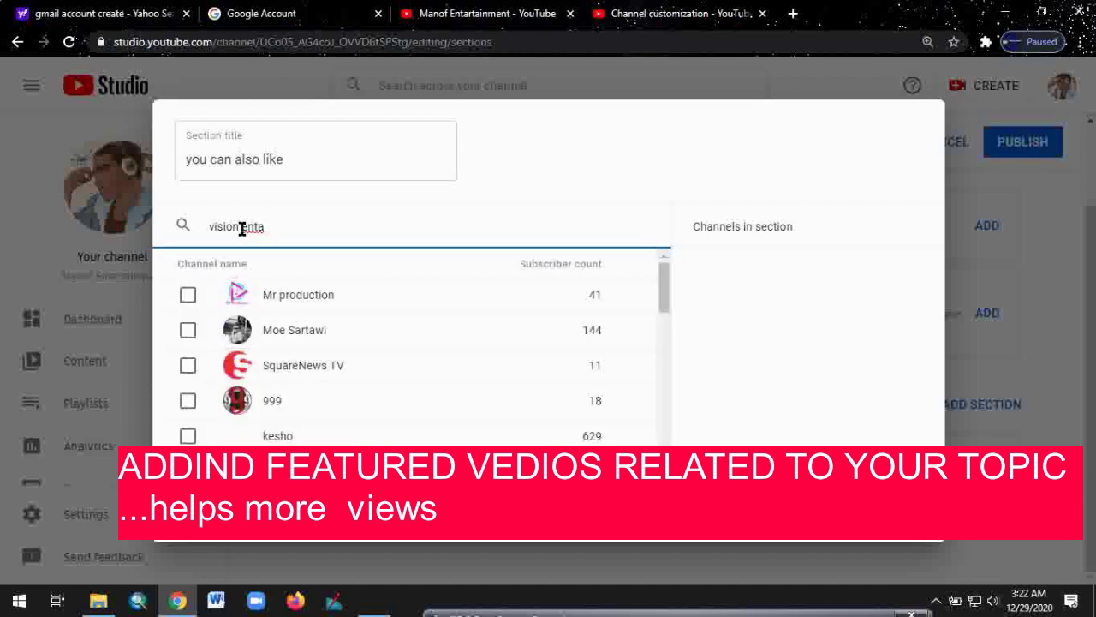
type("rta")
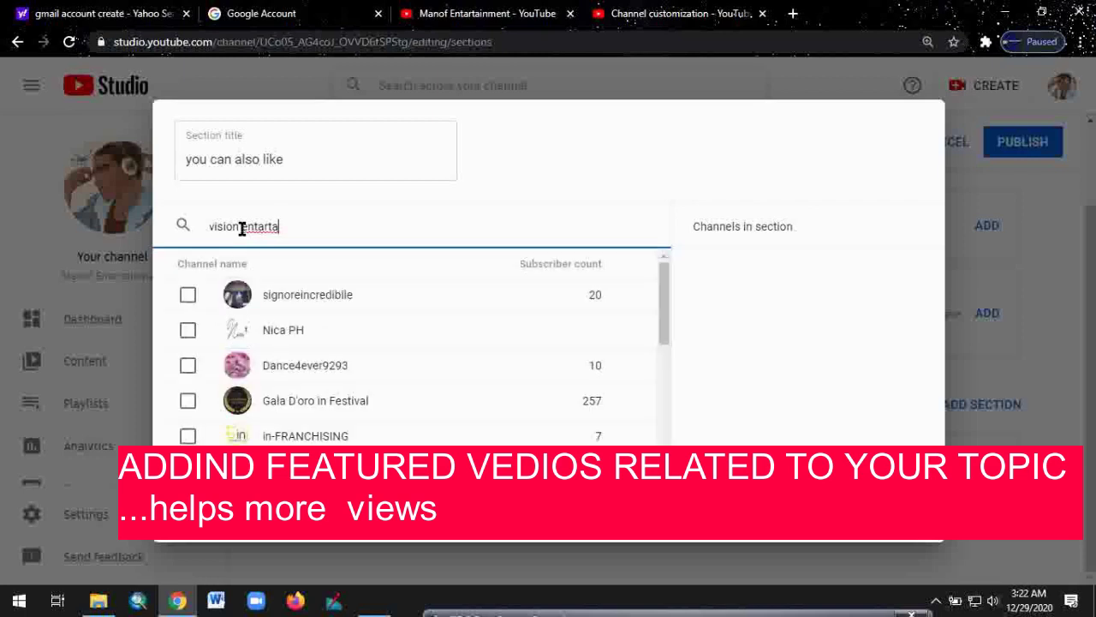
type("inment")
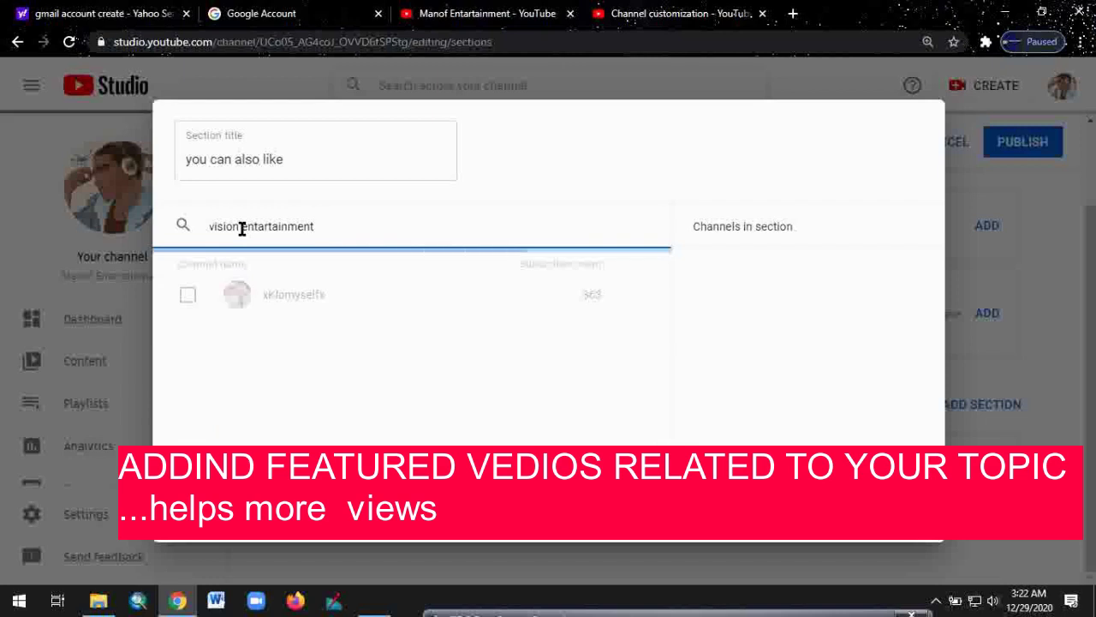
Add the first Vision Entertainment channels and Vision Makers Entertainment from the results to the section and publish the layout changes
left_click(305, 298)
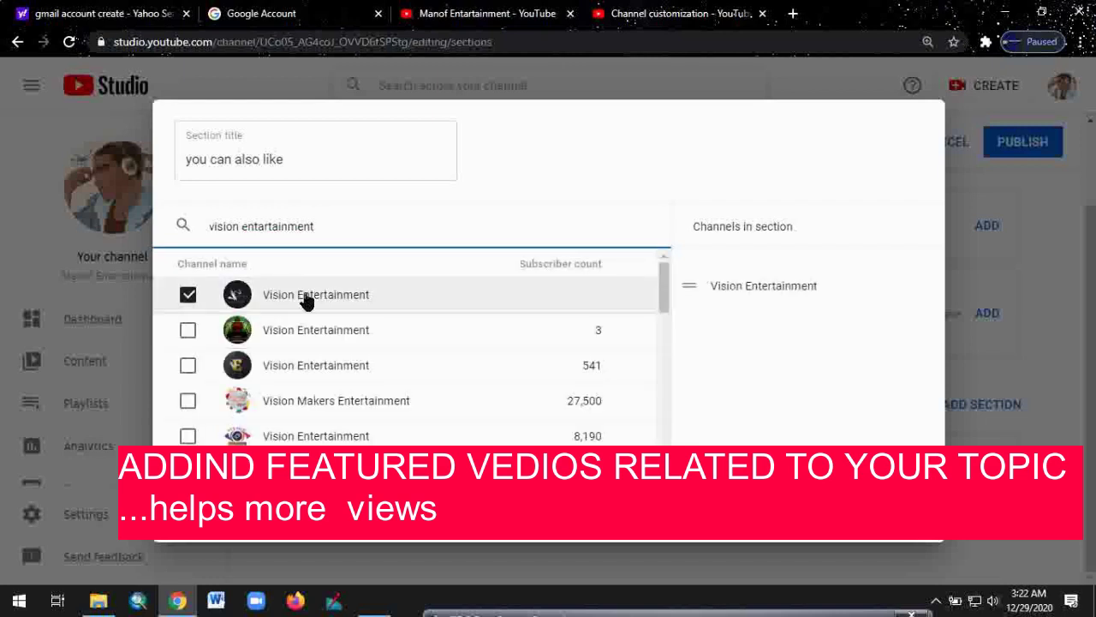
left_click(189, 331)
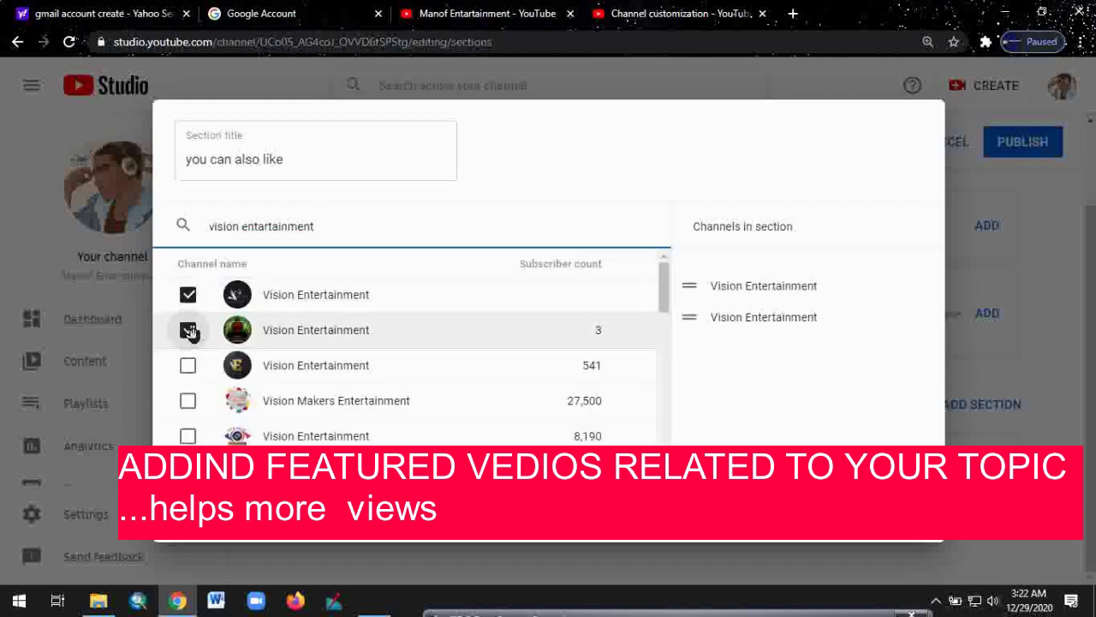
left_click(189, 368)
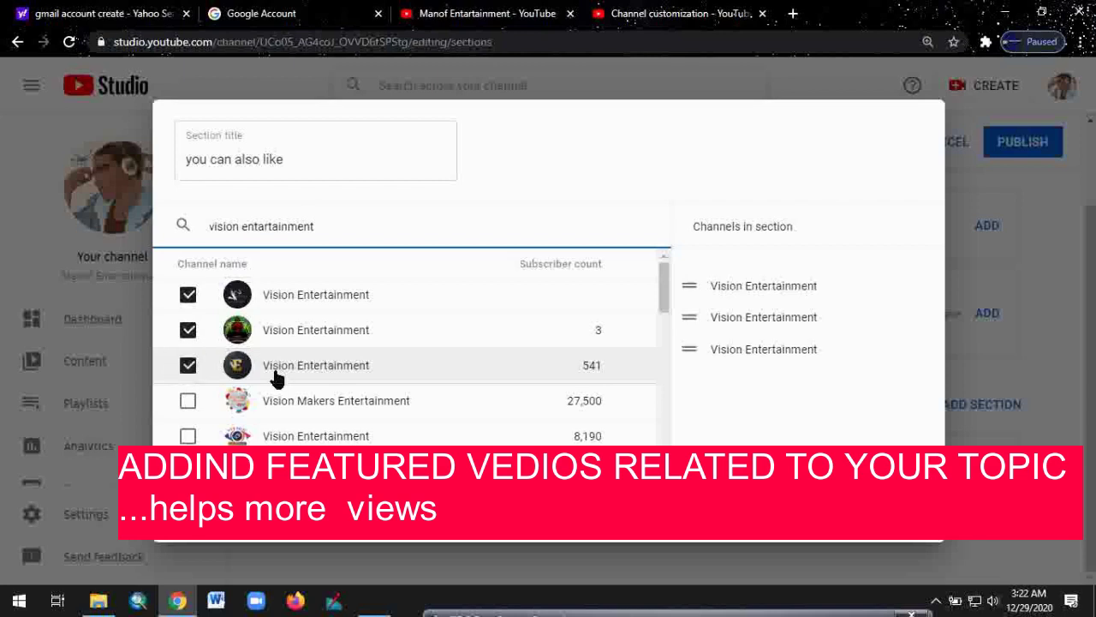
left_click(188, 401)
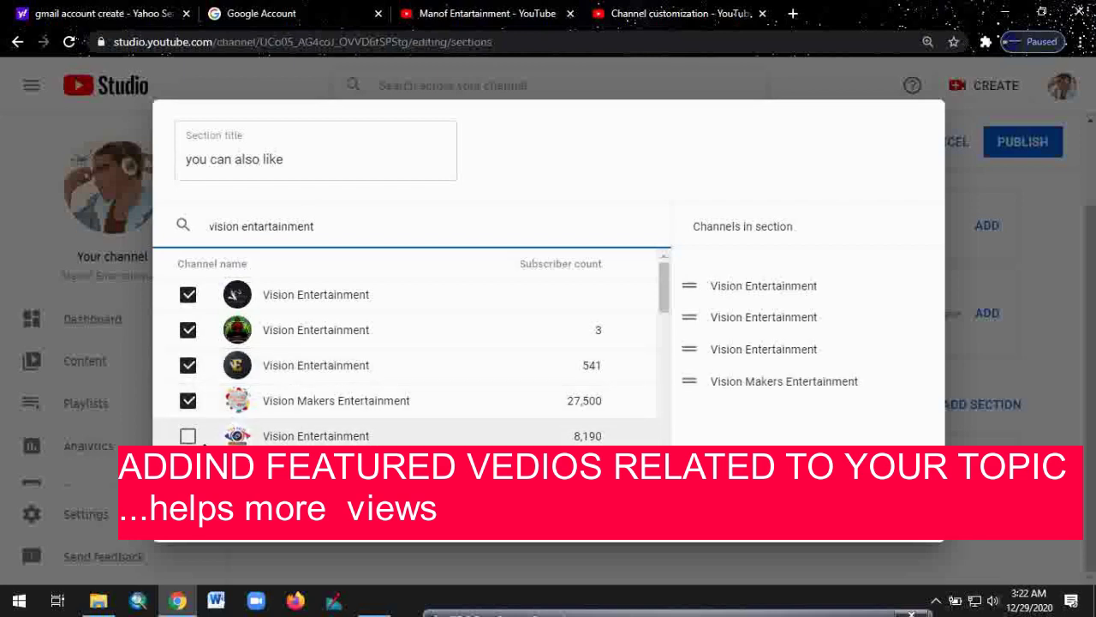
left_click(188, 437)
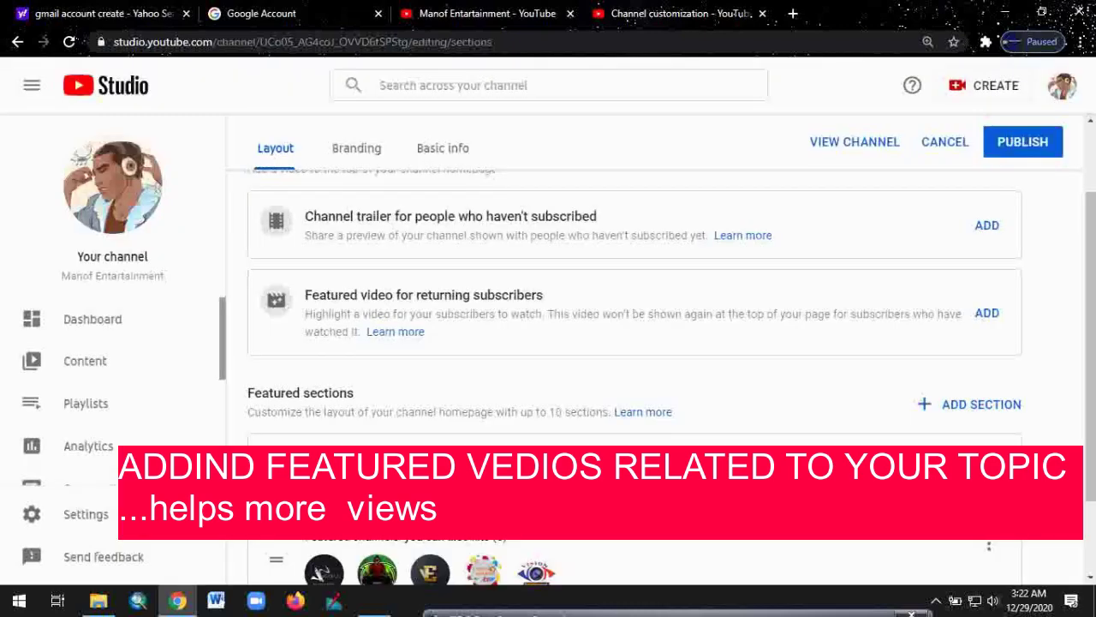
scroll(1091, 342, "down", 1)
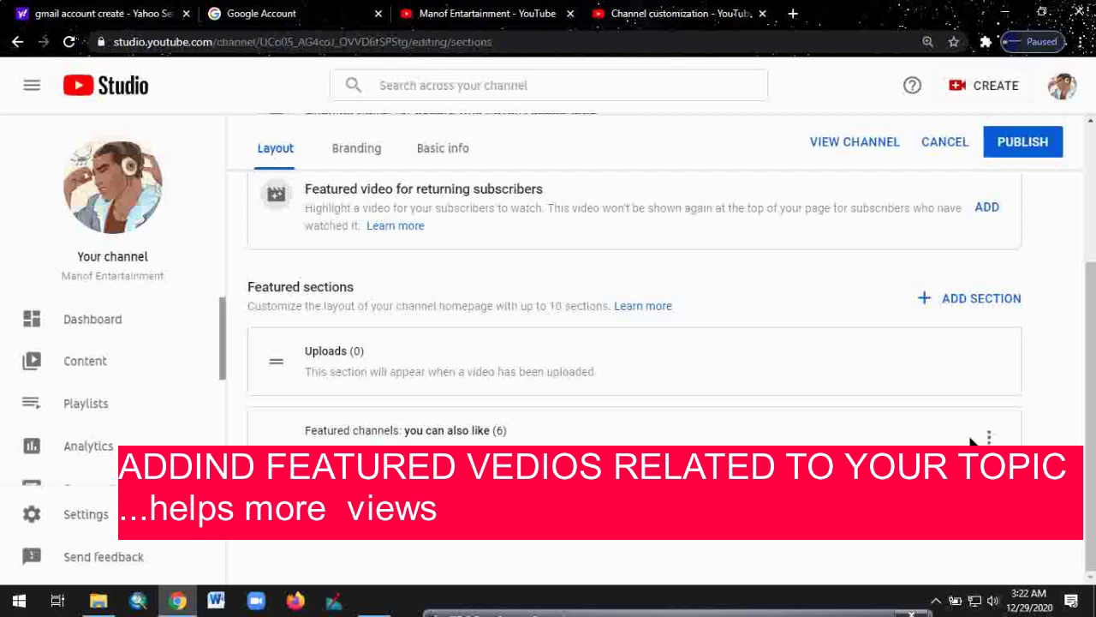
left_click(1019, 143)
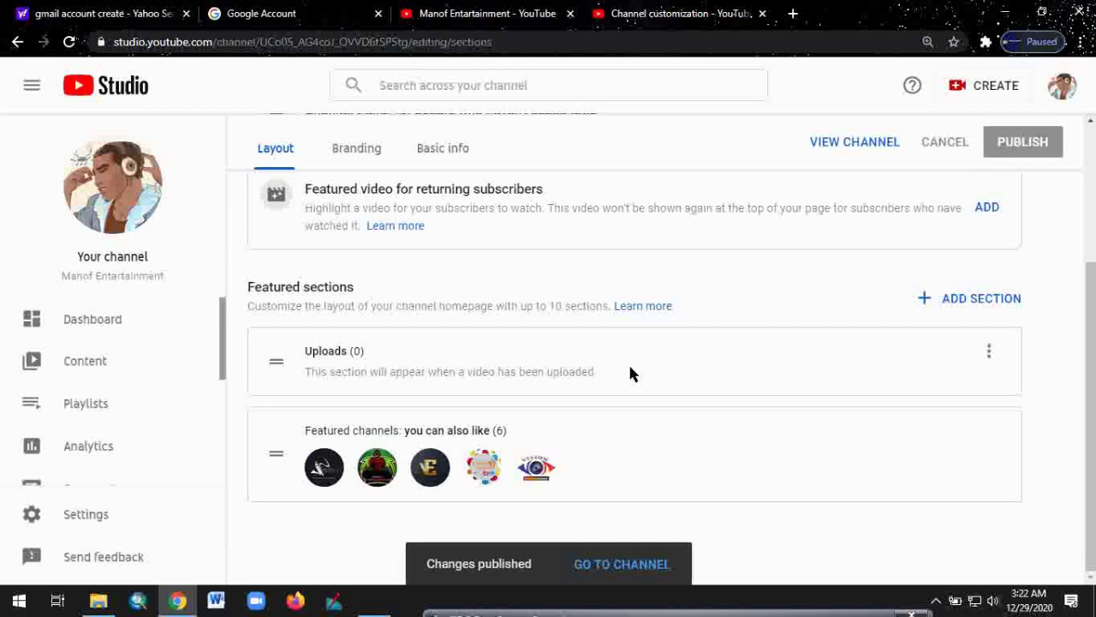
Open the channel's branding settings and review the profile picture, banner image and video watermark options
left_click(358, 152)
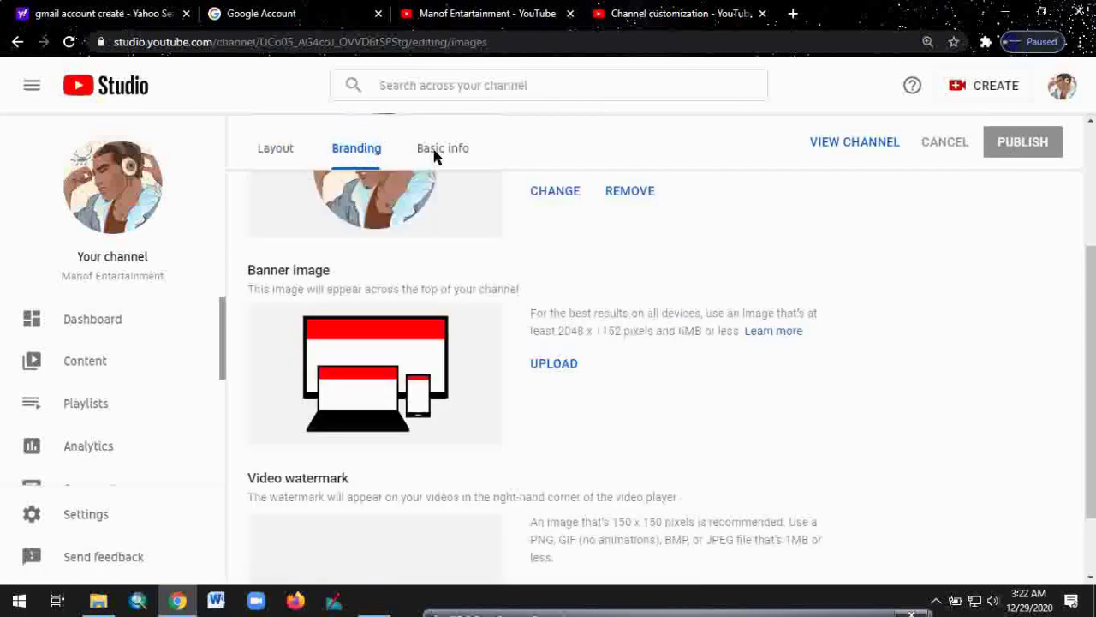
left_click_drag(1088, 284, 1087, 219)
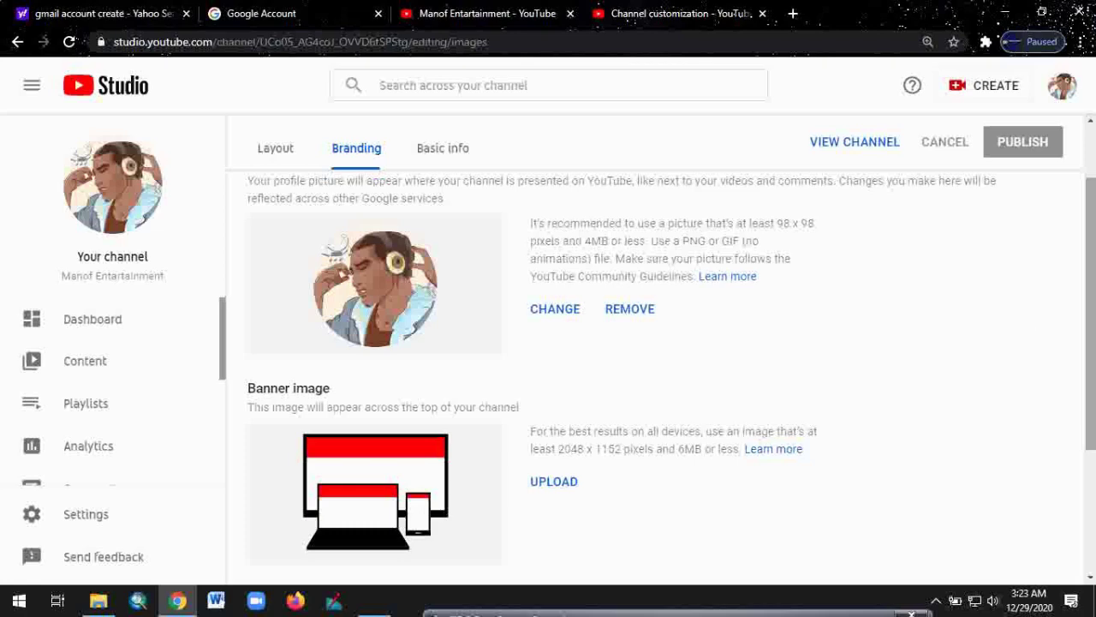
left_click_drag(1091, 265, 1093, 363)
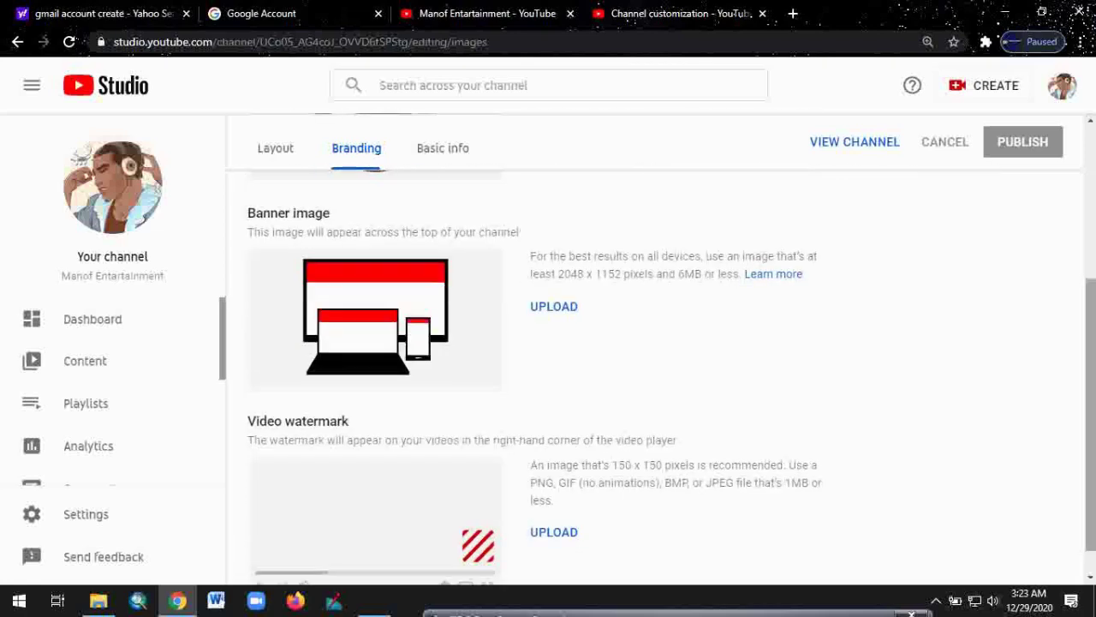
Try to upload the sirba PNG file from the Desktop as the channel's banner image
left_click(548, 307)
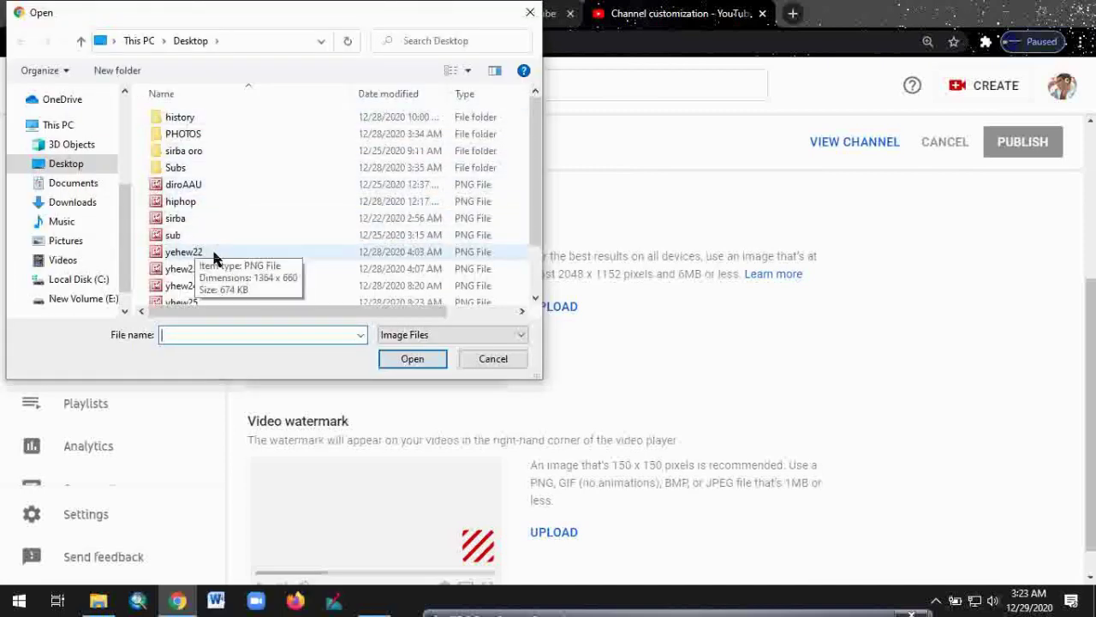
left_click(176, 219)
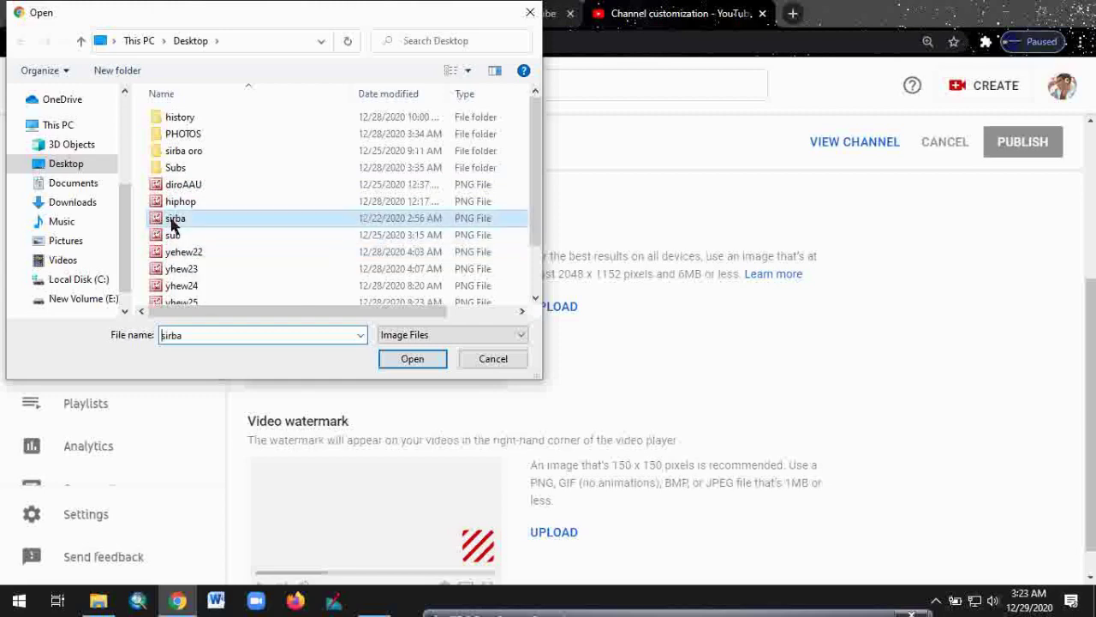
left_click(407, 359)
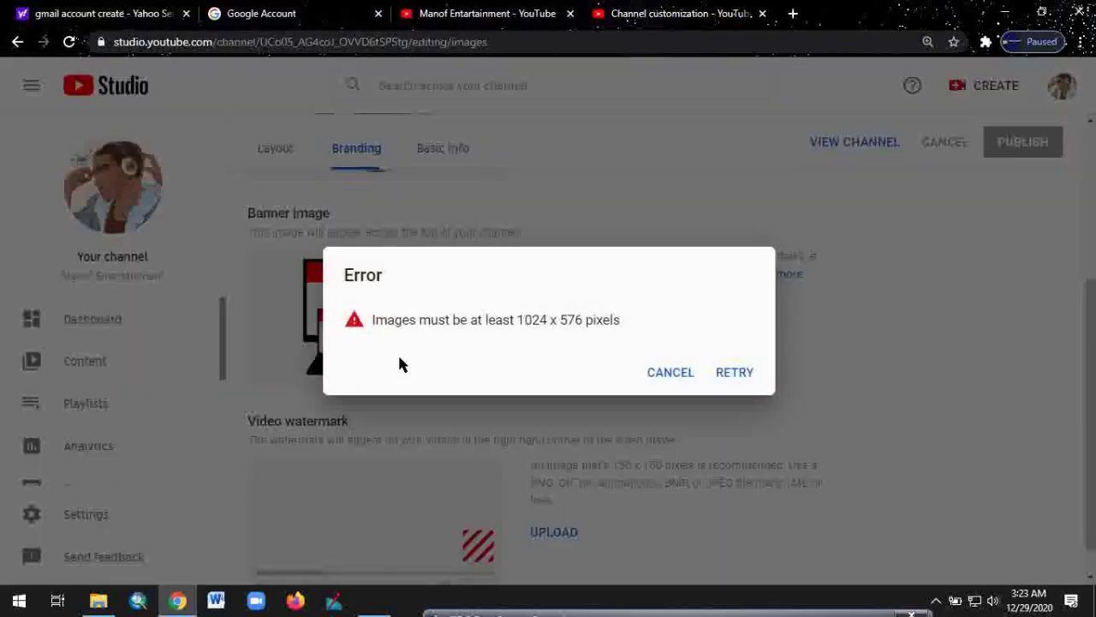
left_click(672, 373)
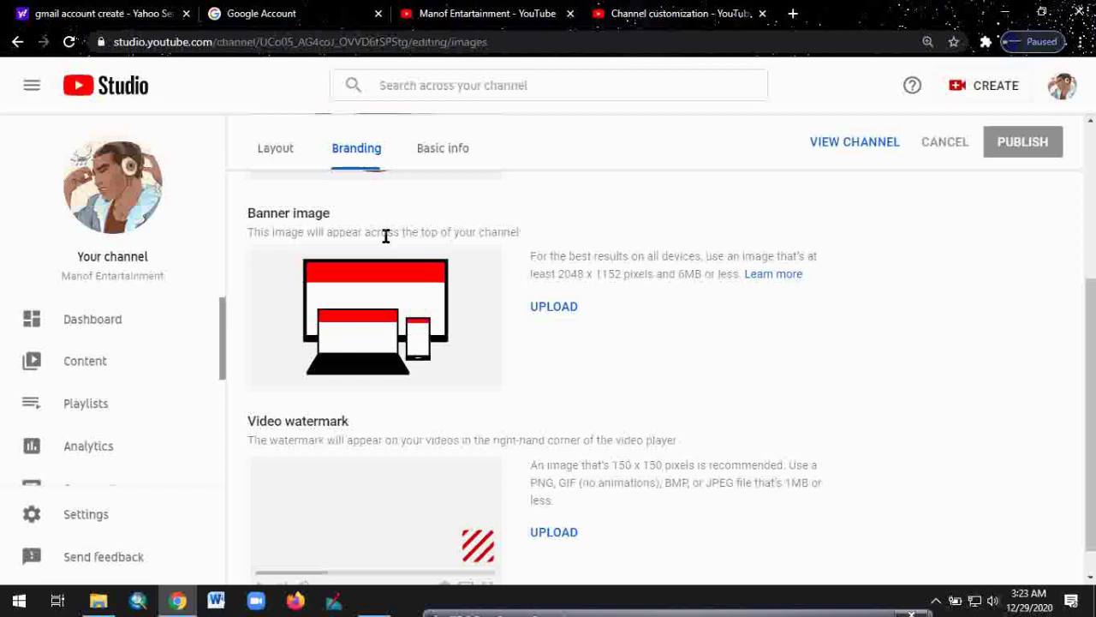
Check the PHOTOS folder for a banner picture and try to upload the youtube PNG file from the Desktop
left_click(553, 309)
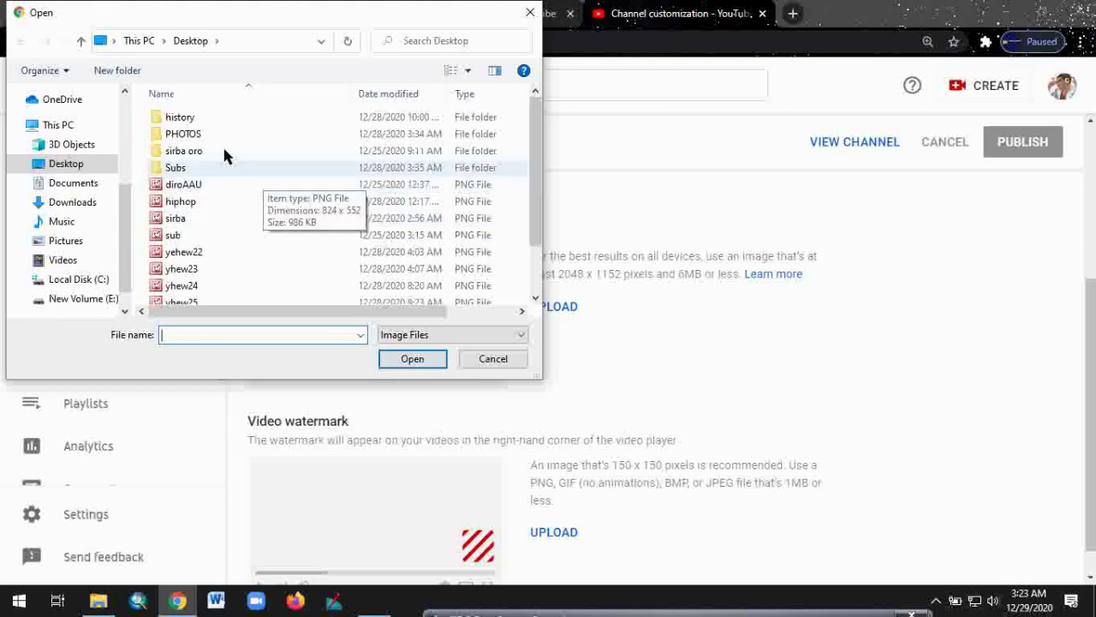
double_click(198, 137)
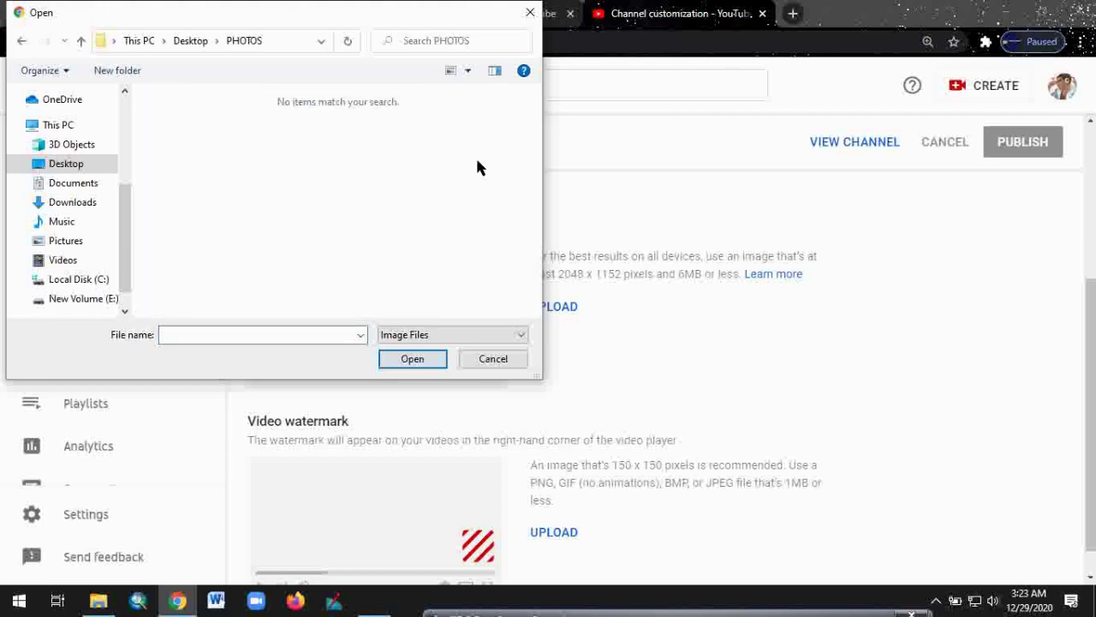
left_click(81, 42)
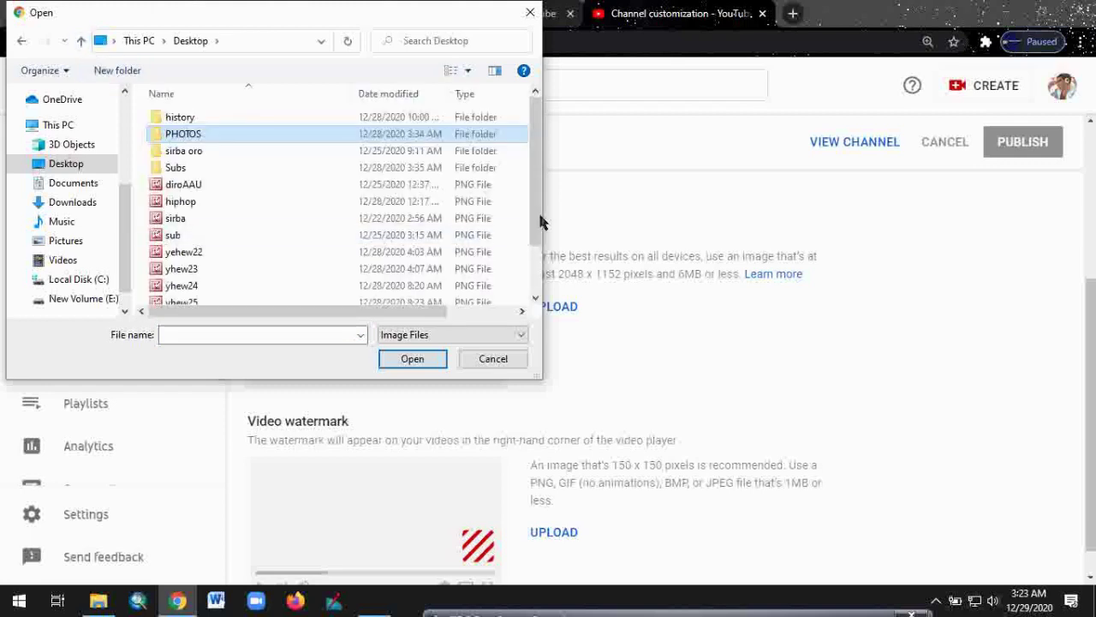
scroll(535, 214, "down", 1)
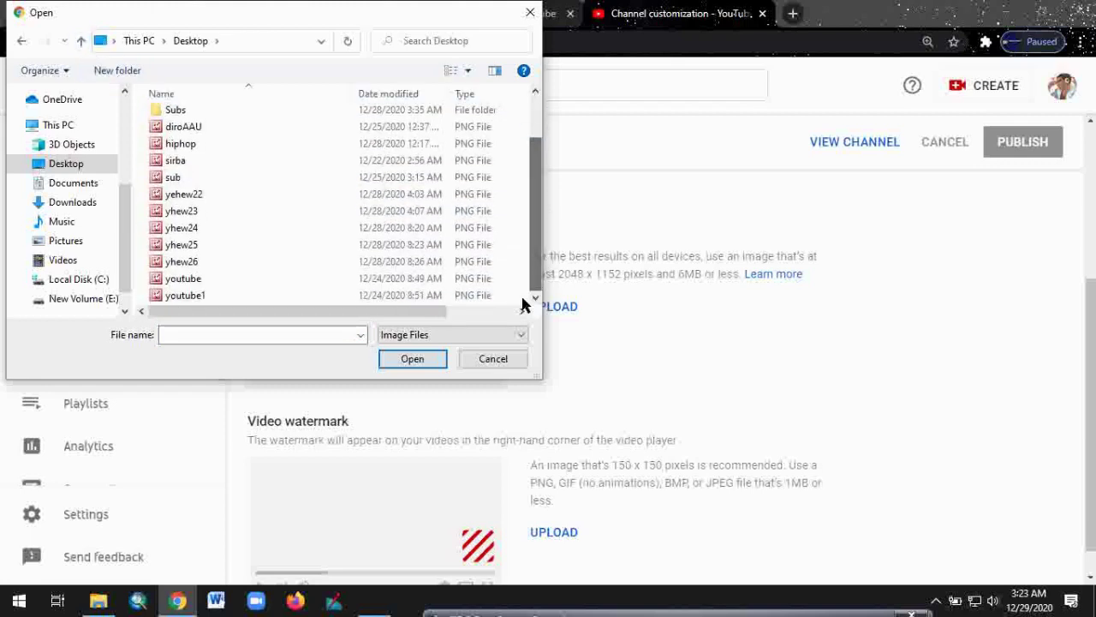
left_click(197, 280)
left_click(413, 356)
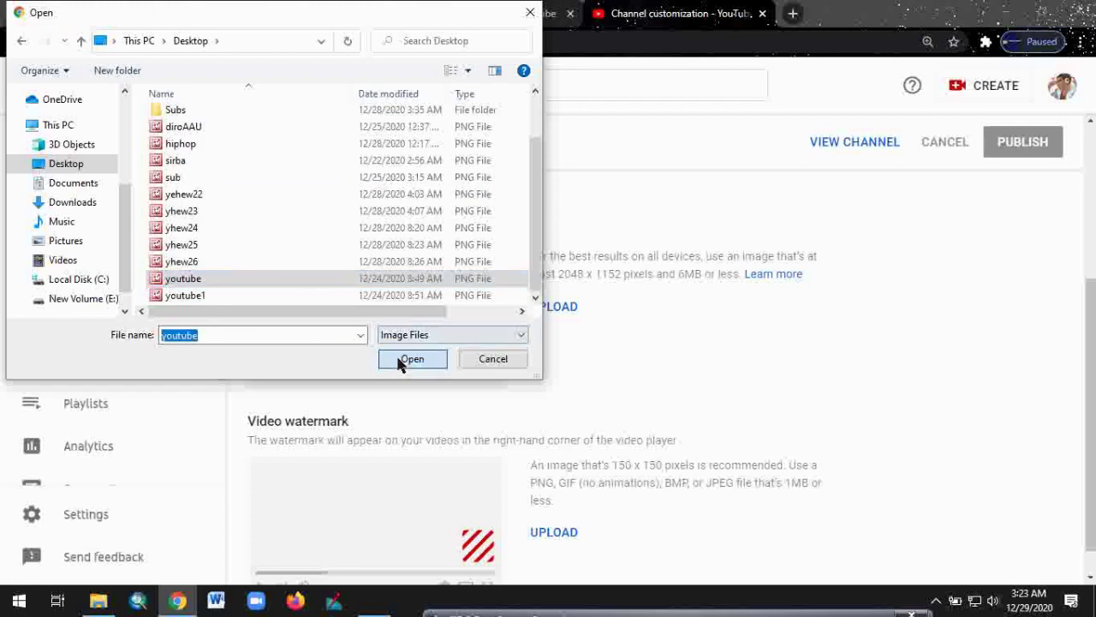
left_click(666, 372)
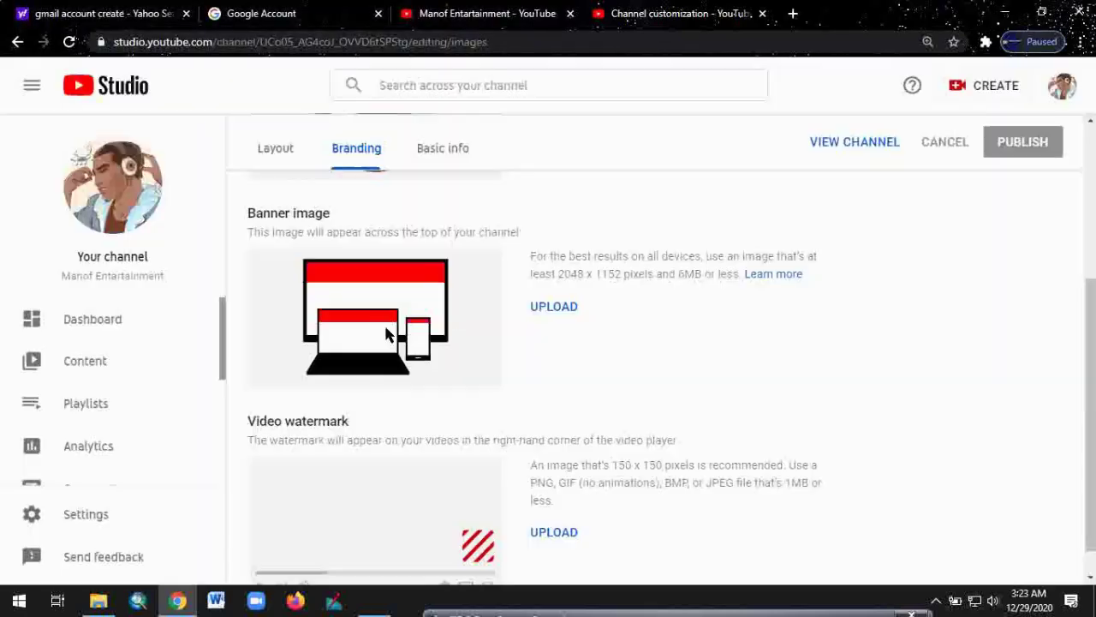
Try to upload the hiphop PNG file from the Desktop as the channel's banner image
left_click(548, 310)
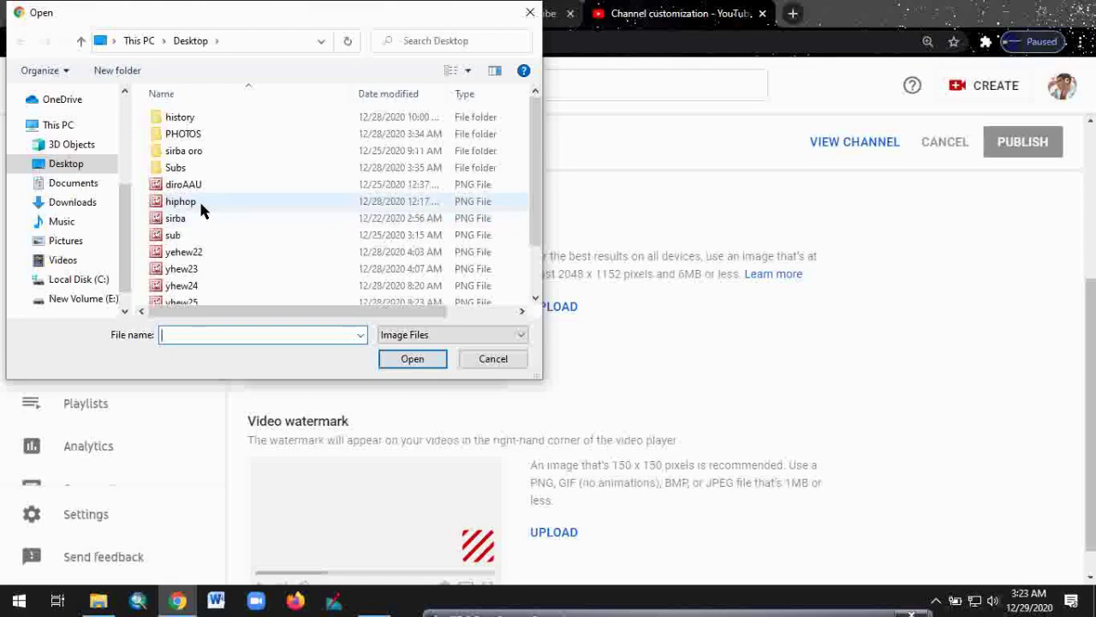
left_click(199, 201)
left_click(409, 359)
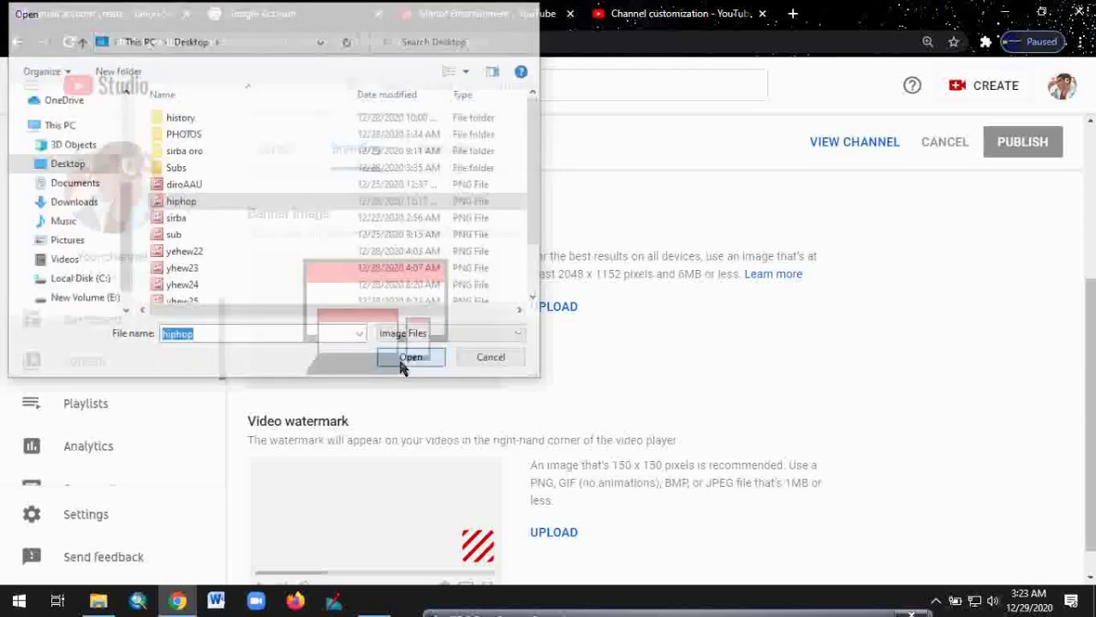
left_click(677, 377)
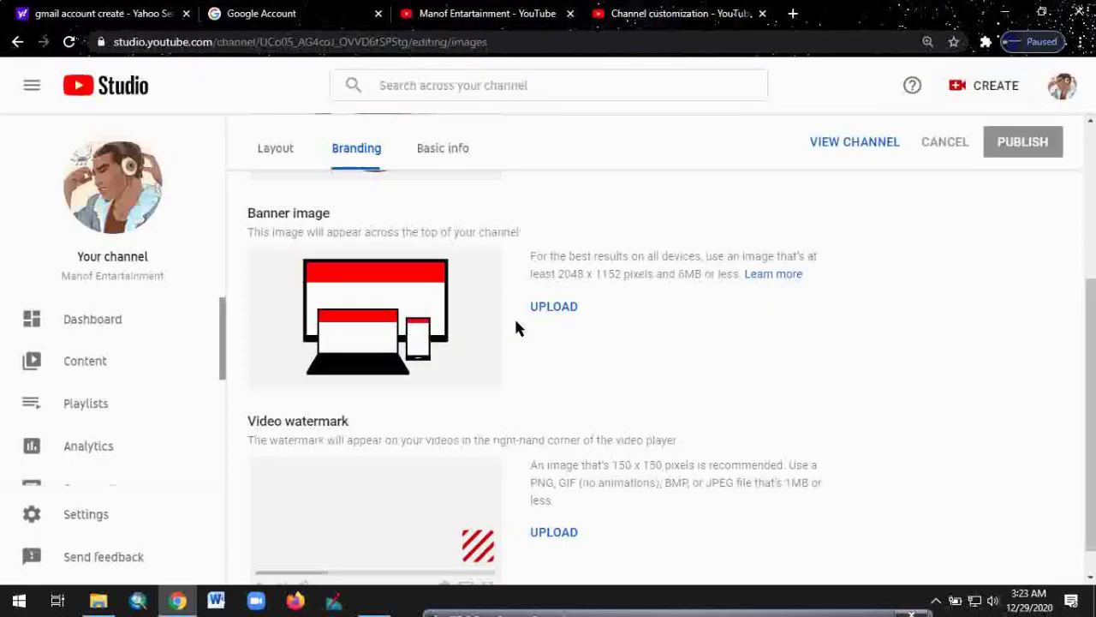
Check the history folder for a banner picture and try to upload the Funny Pictures Of The Day - 40 Pics JPG from Downloads
left_click(561, 312)
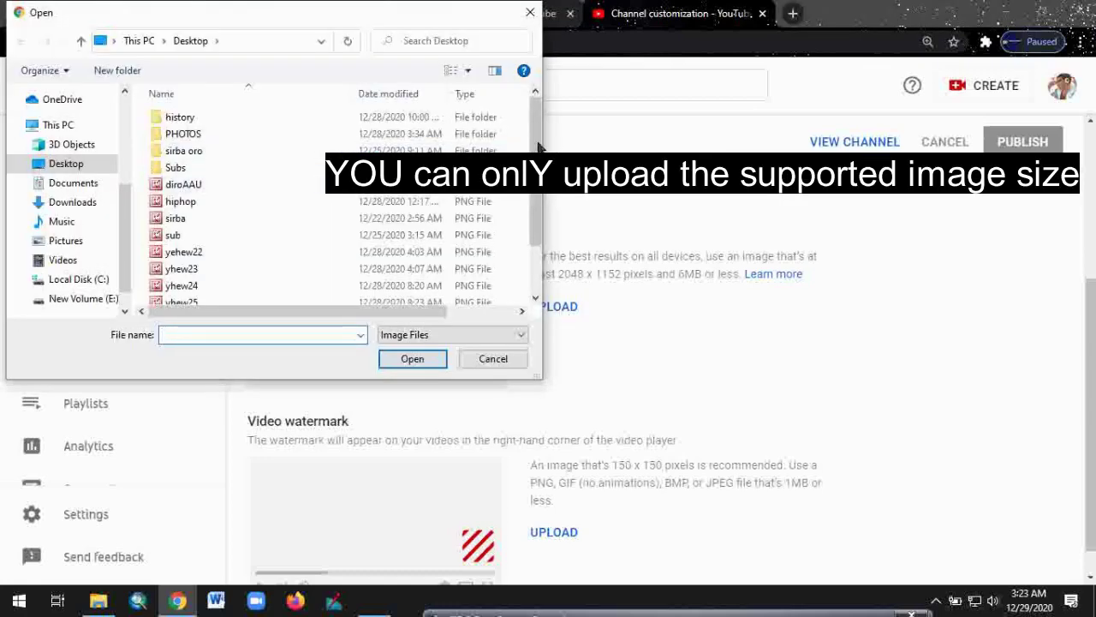
mouse_move(534, 139)
left_mouse_down()
mouse_move(545, 213)
mouse_move(541, 123)
left_mouse_up()
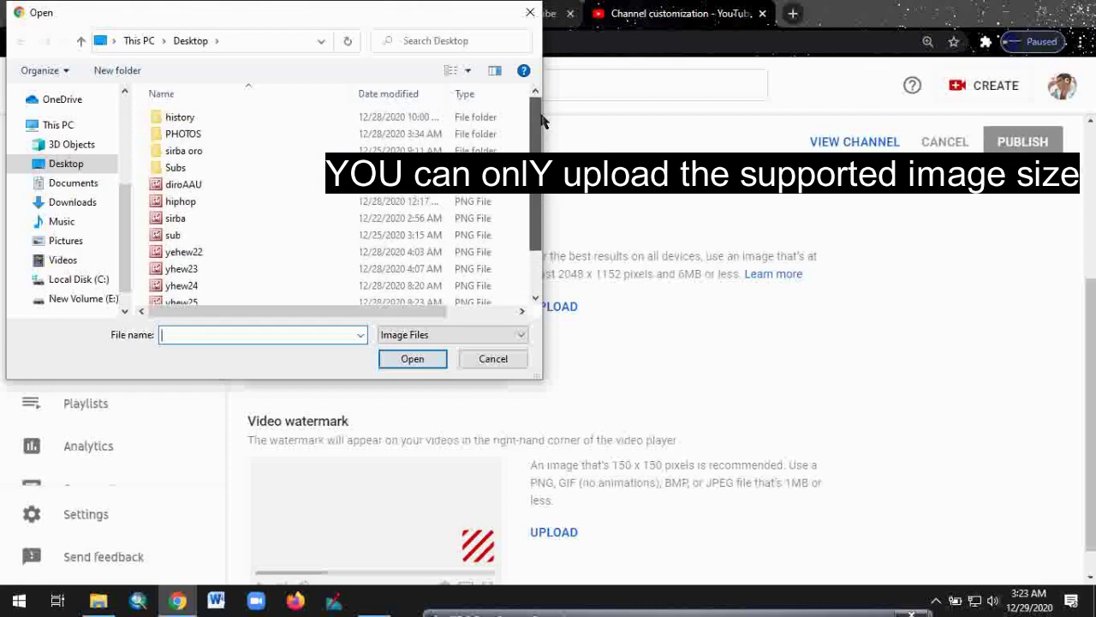
double_click(206, 115)
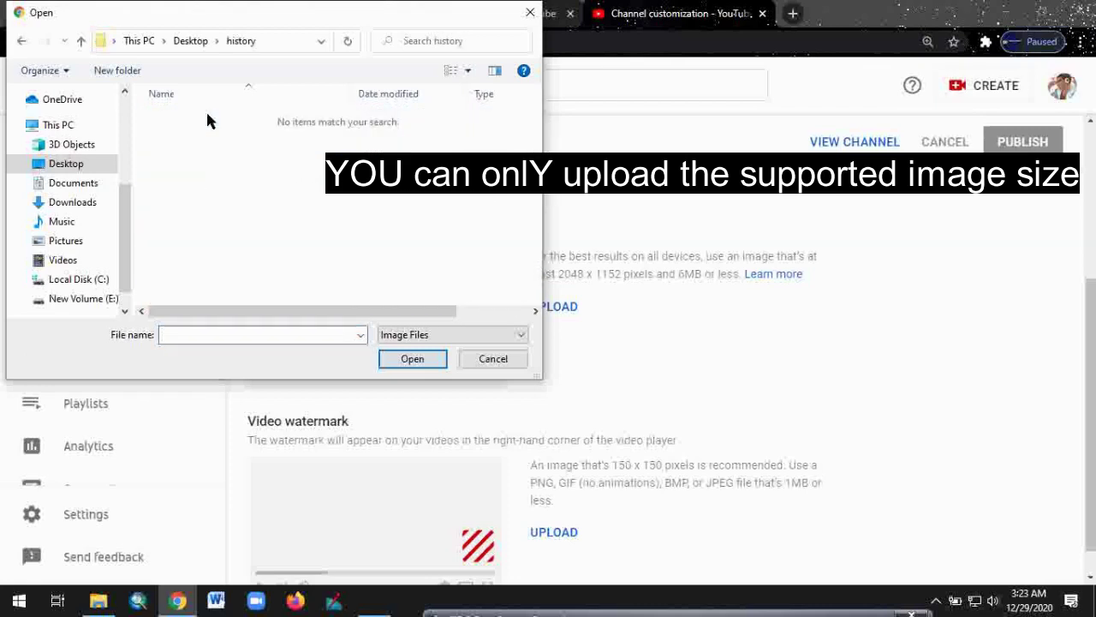
left_click(80, 40)
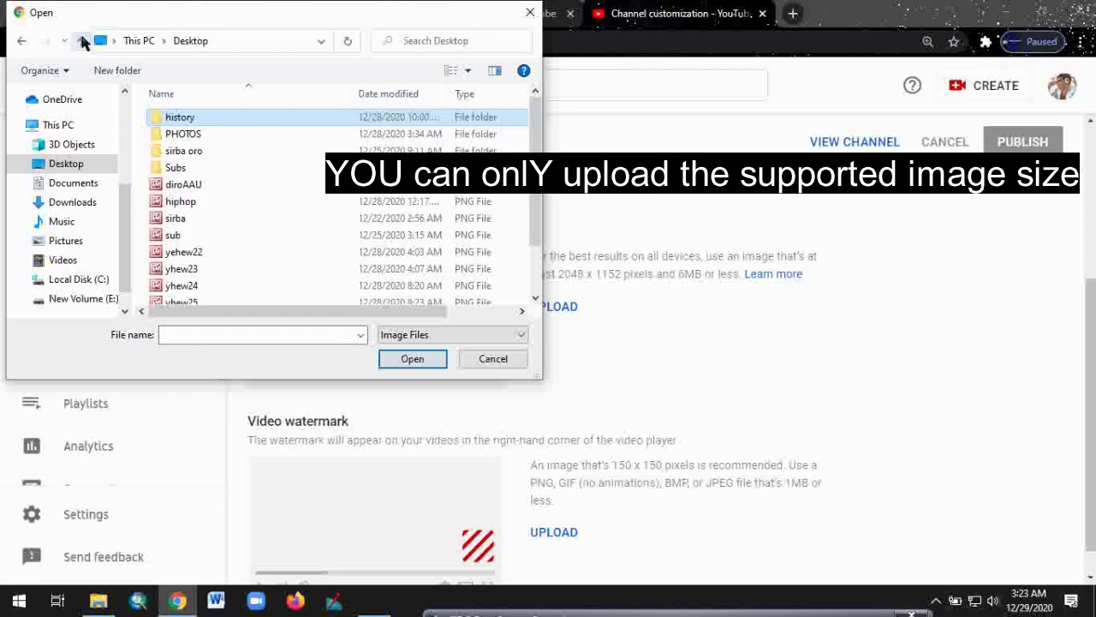
left_click(72, 202)
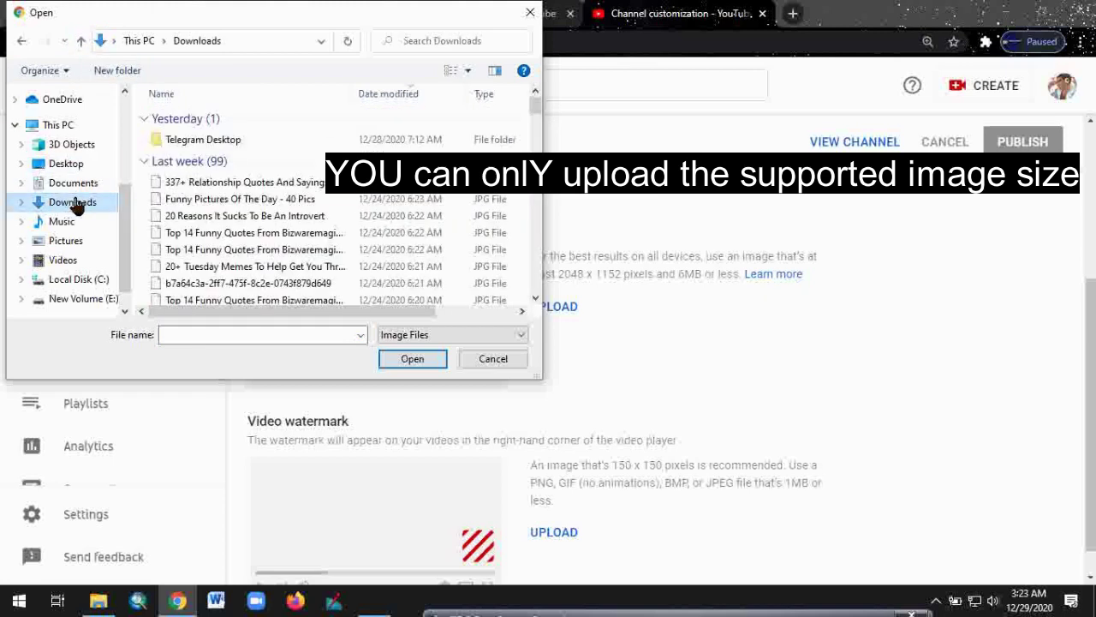
left_click(281, 185)
left_click(257, 199)
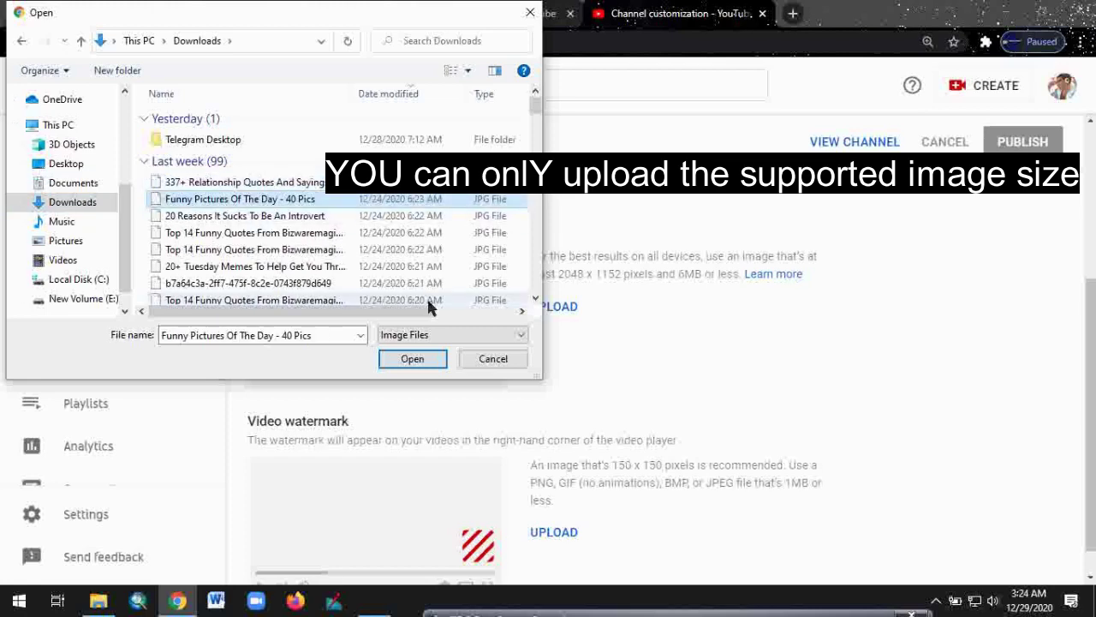
left_click(407, 361)
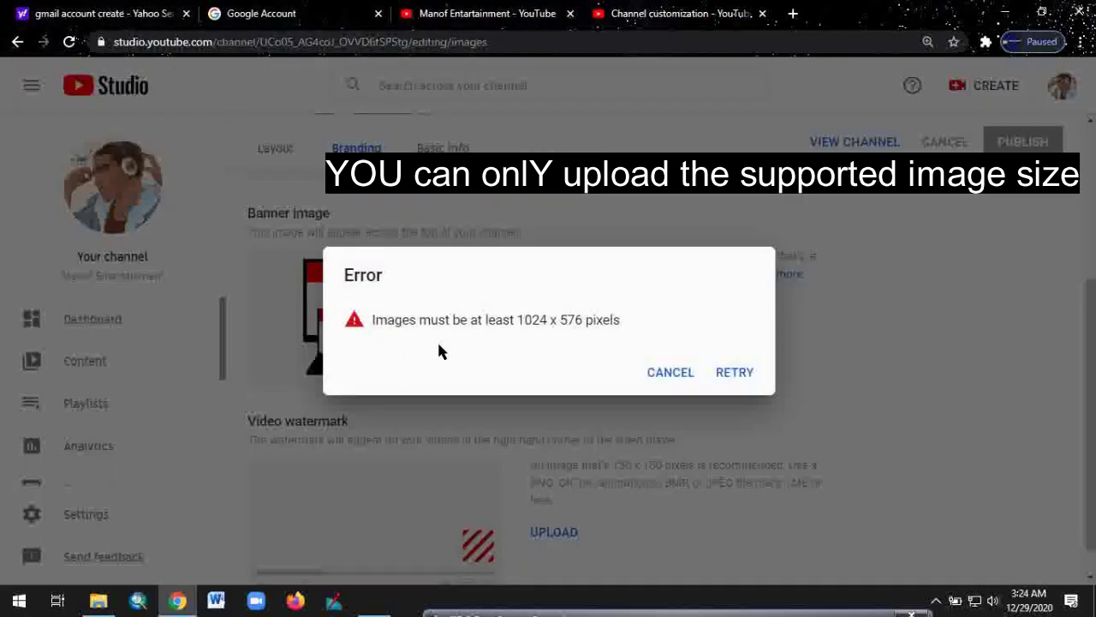
left_click(673, 373)
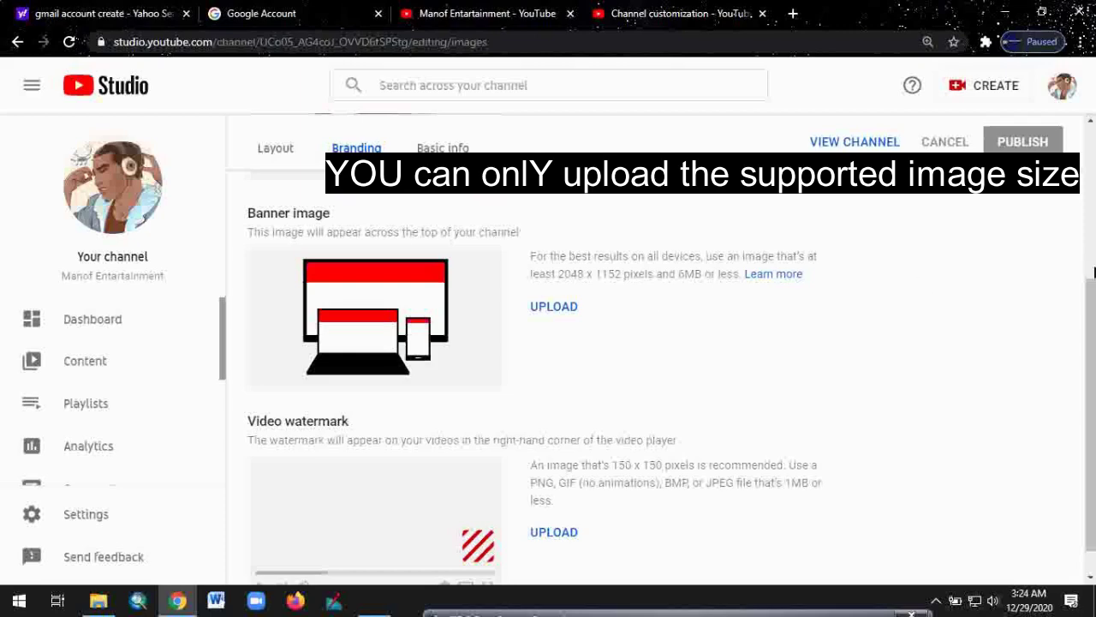
Upload the sirba PNG file from the Desktop as the channel's video watermark and publish the branding change
scroll(1095, 272, "down", 2)
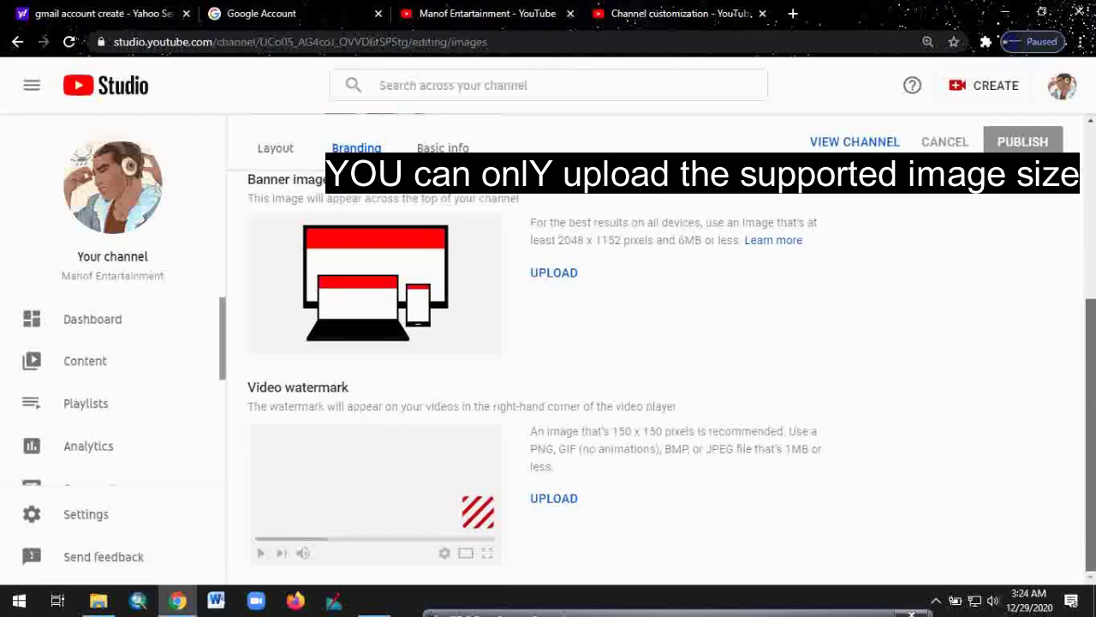
left_click(556, 498)
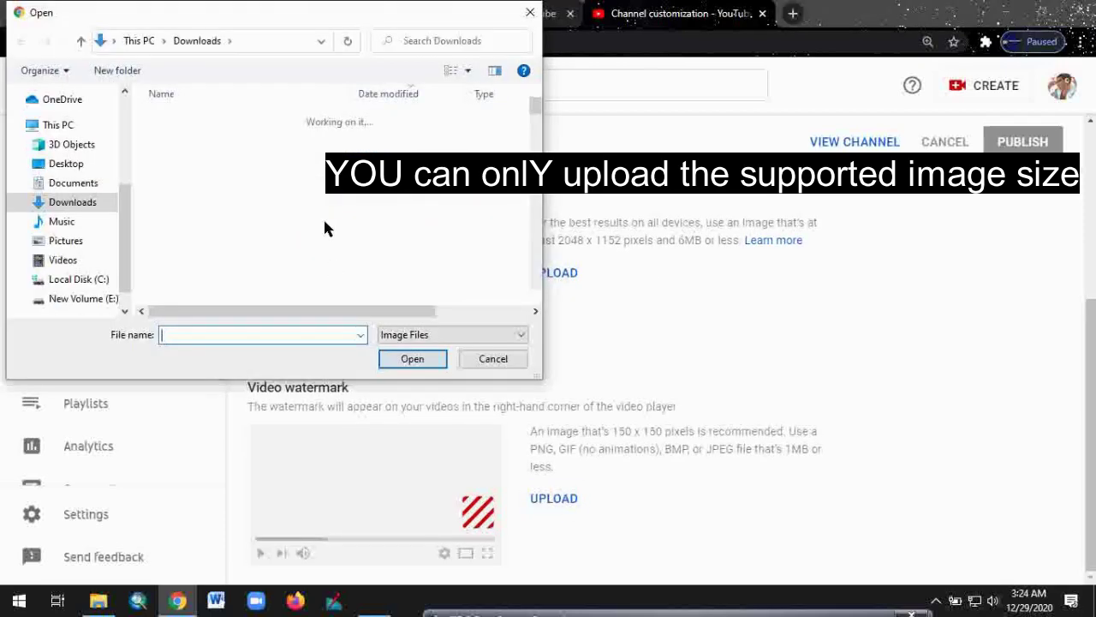
left_click(73, 165)
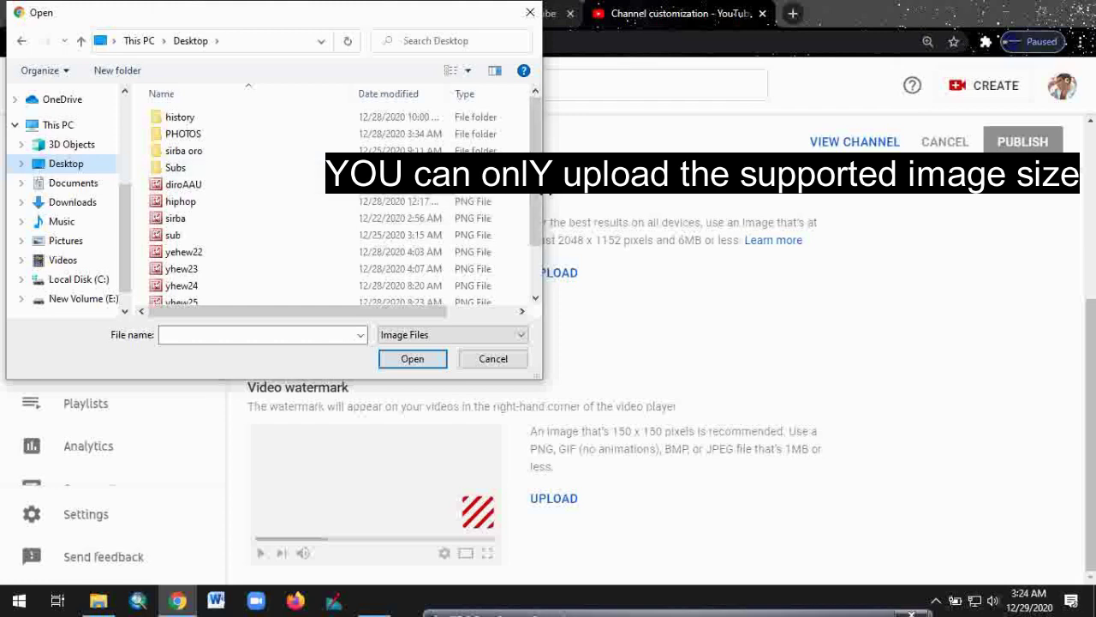
left_click(184, 218)
left_click(399, 360)
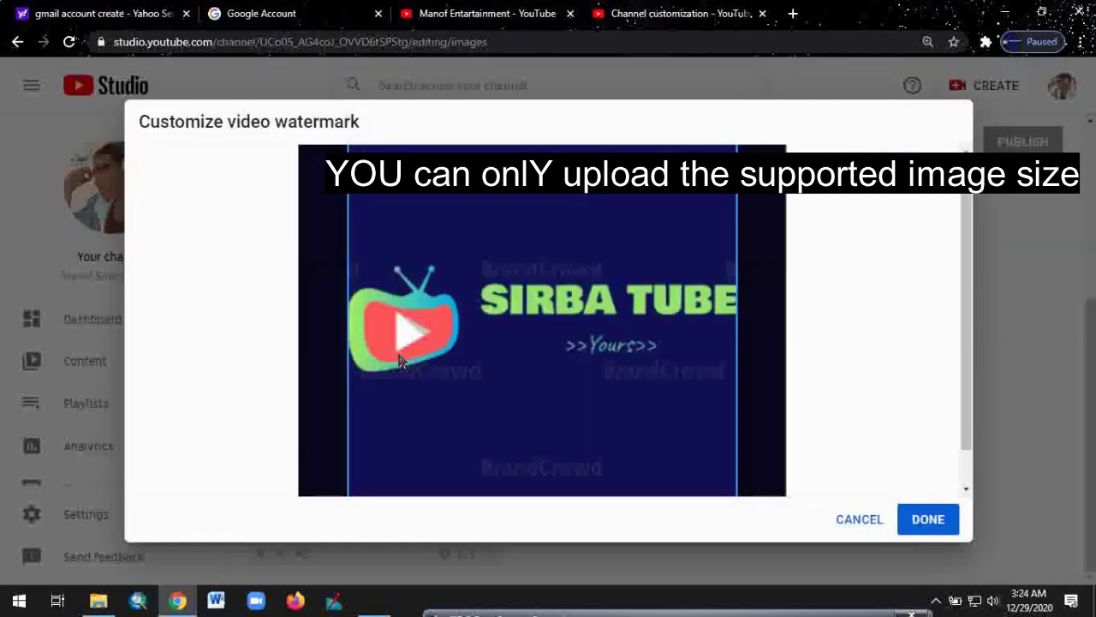
left_click(922, 519)
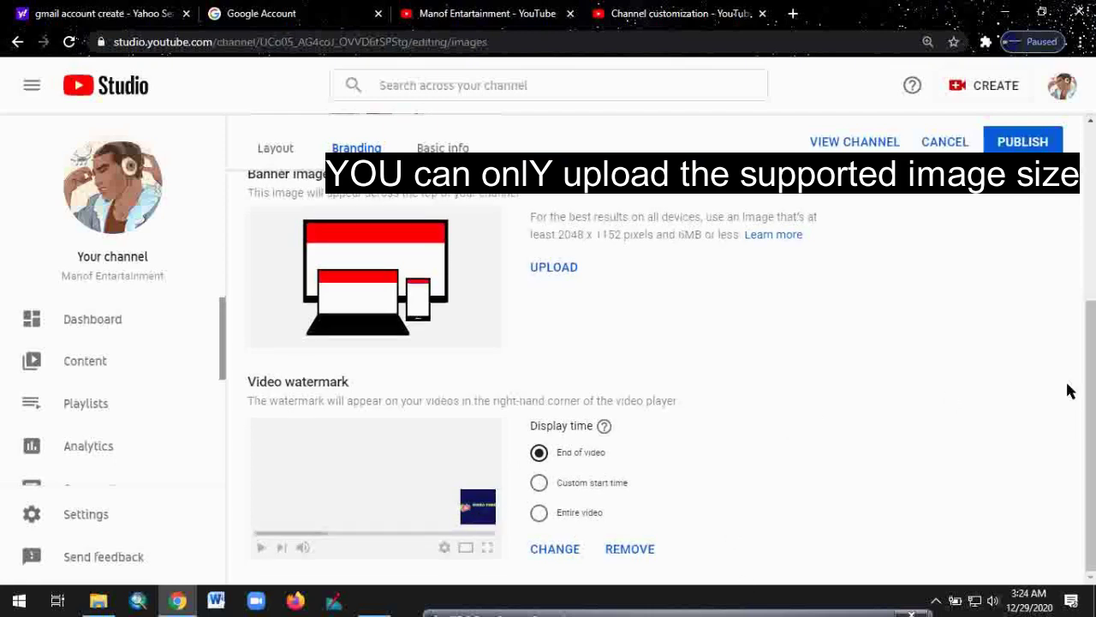
left_click(1027, 144)
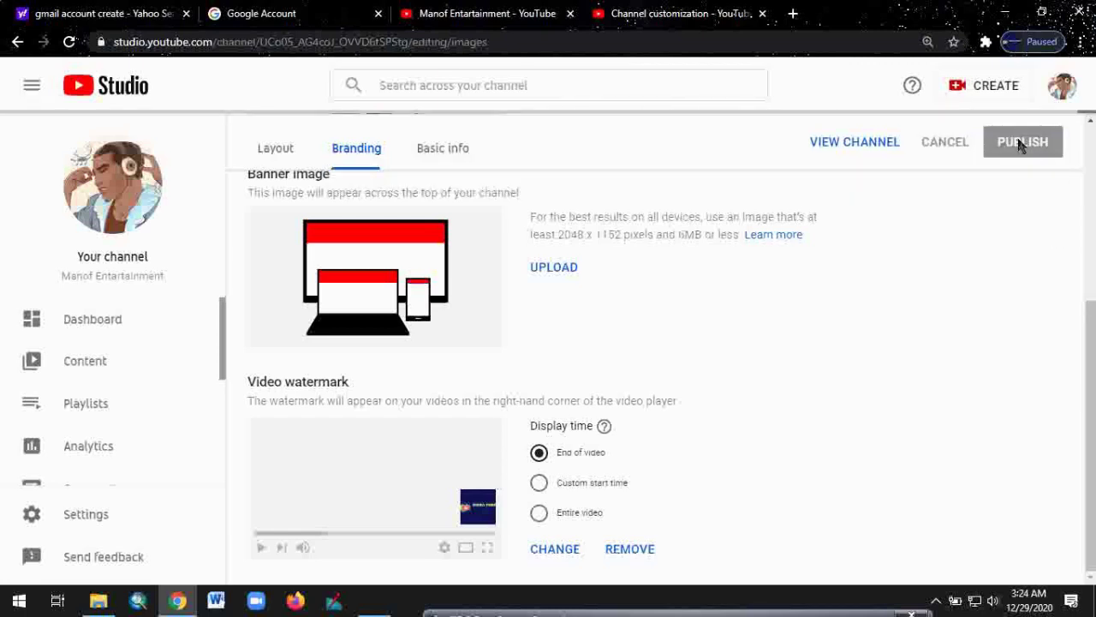
Open the channel's basic info and review its links, the links-on-banner choices and the contact email field, keeping First 5 links
left_click(431, 163)
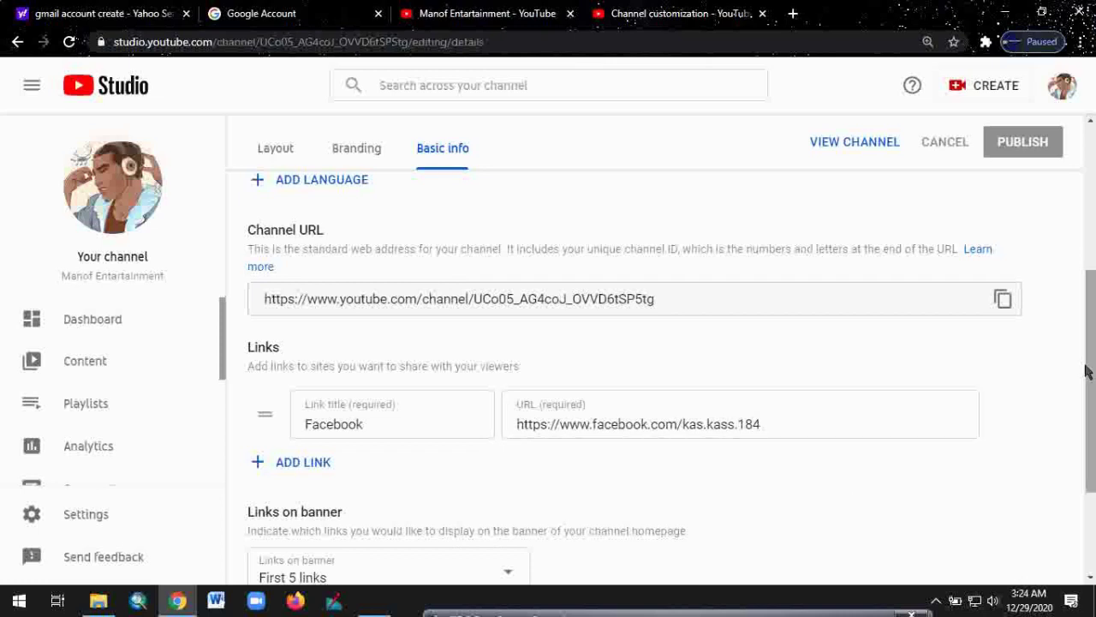
scroll(1092, 360, "down", 1)
scroll(1092, 361, "down", 3)
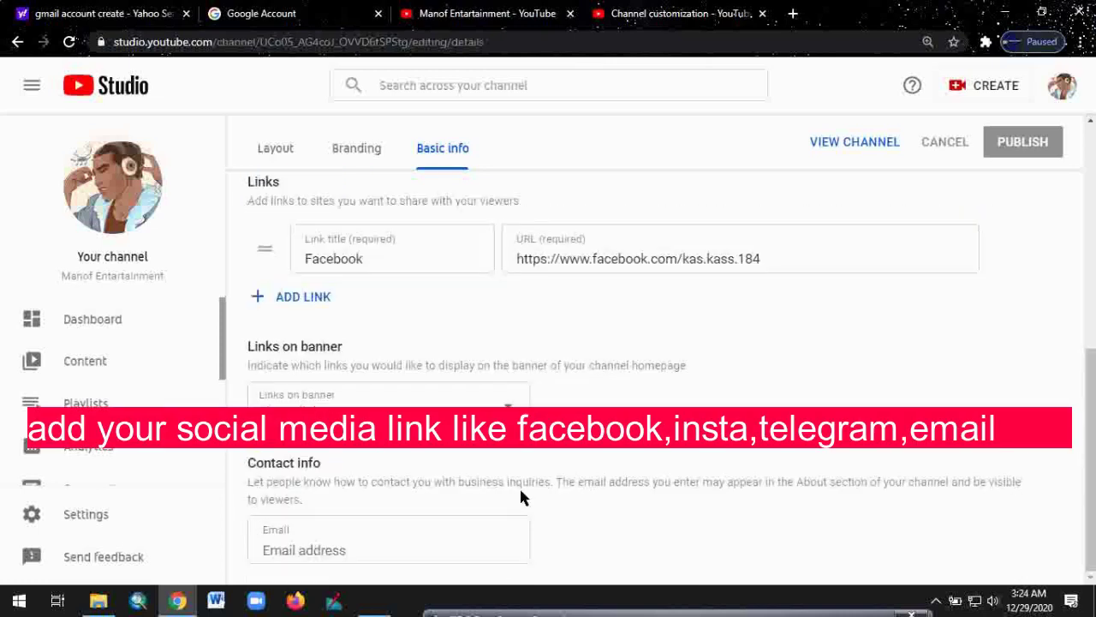
left_click(508, 406)
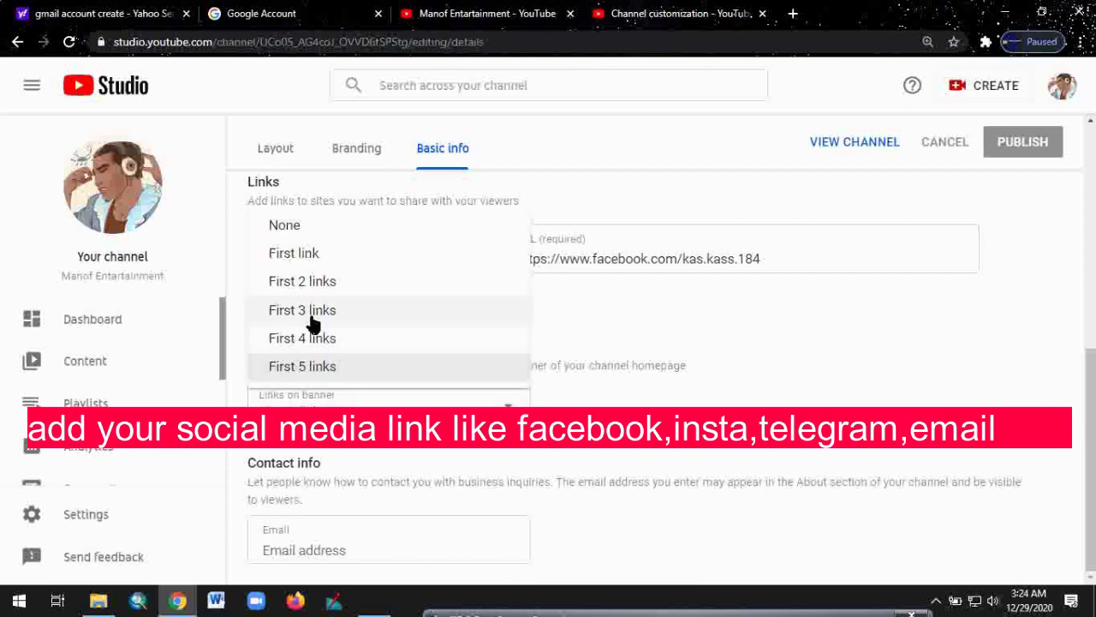
left_click(325, 367)
left_click(345, 543)
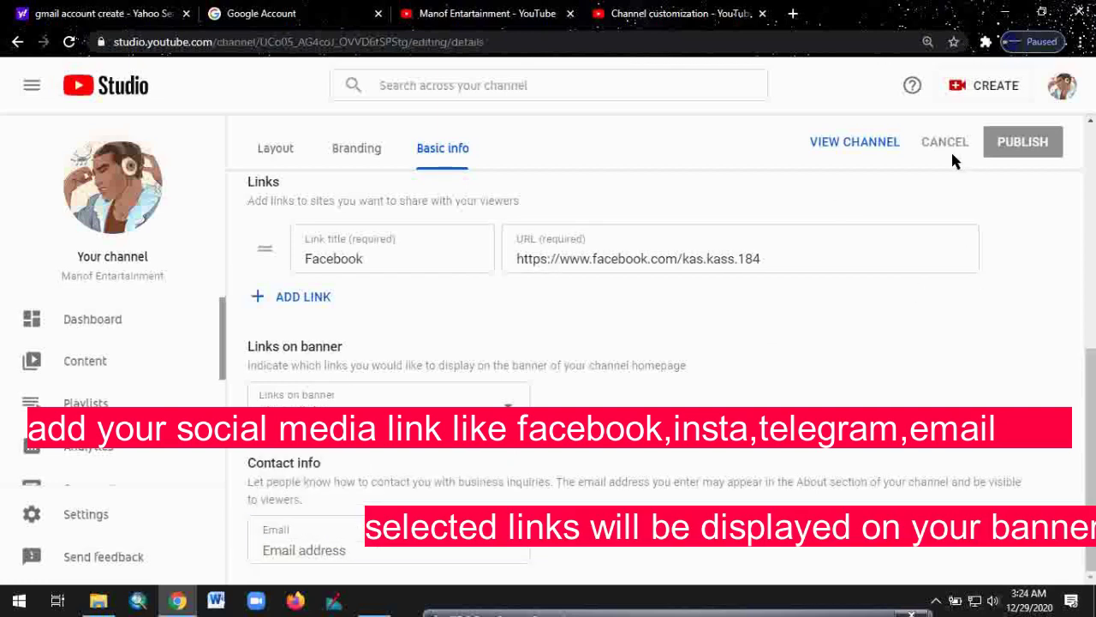
View the channel page and upload the HIN BOYIIN AAYYOOKOO MP4 file from the Desktop as a new video
left_click(829, 143)
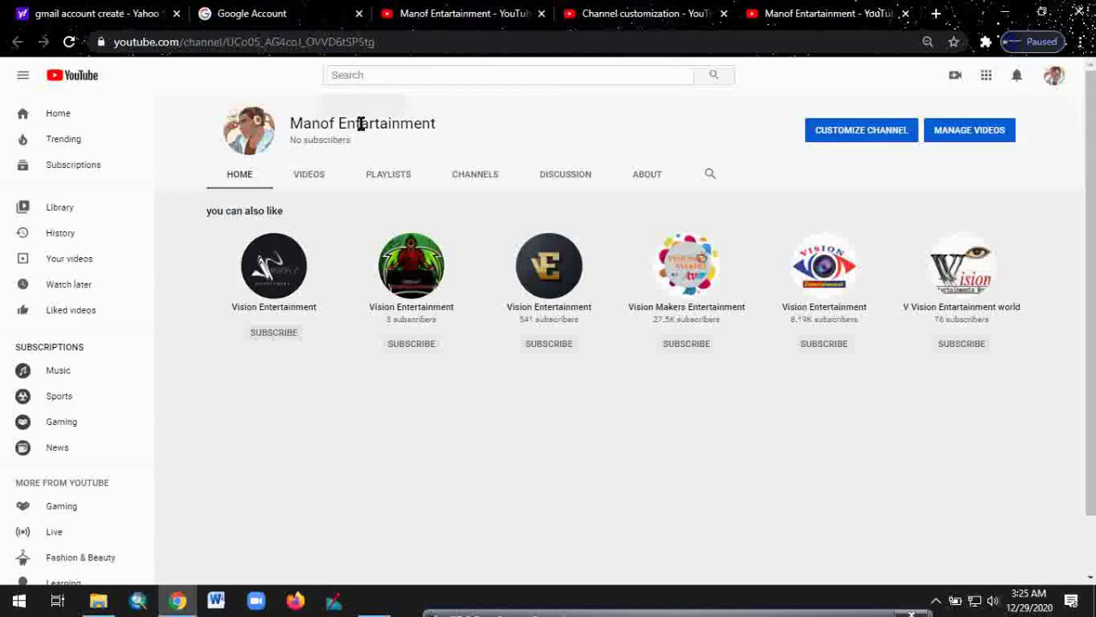
left_click(956, 77)
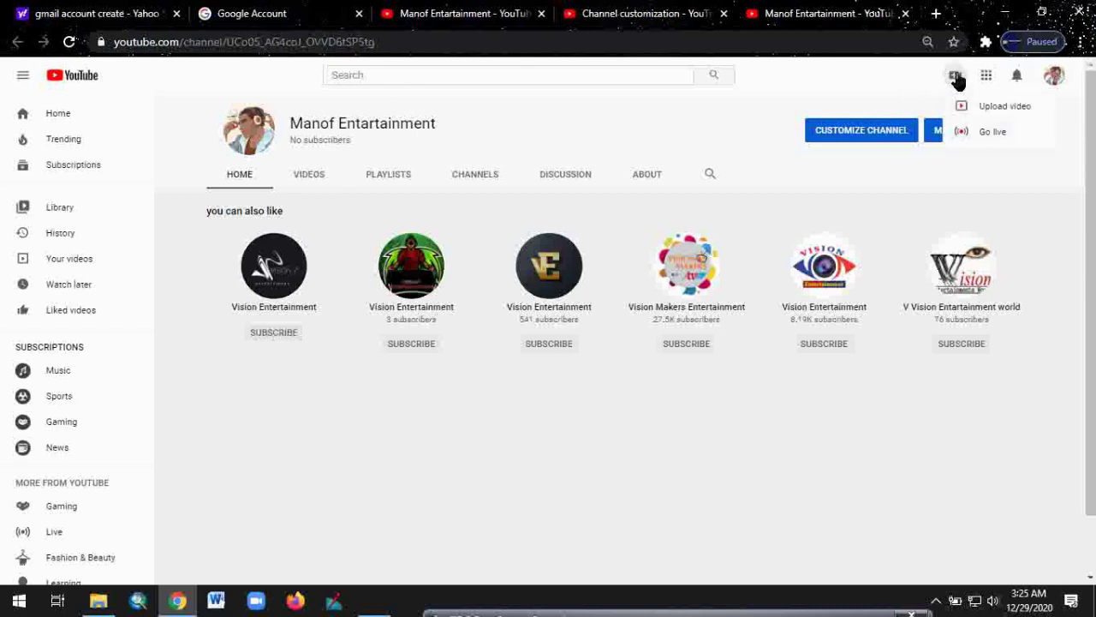
left_click(996, 107)
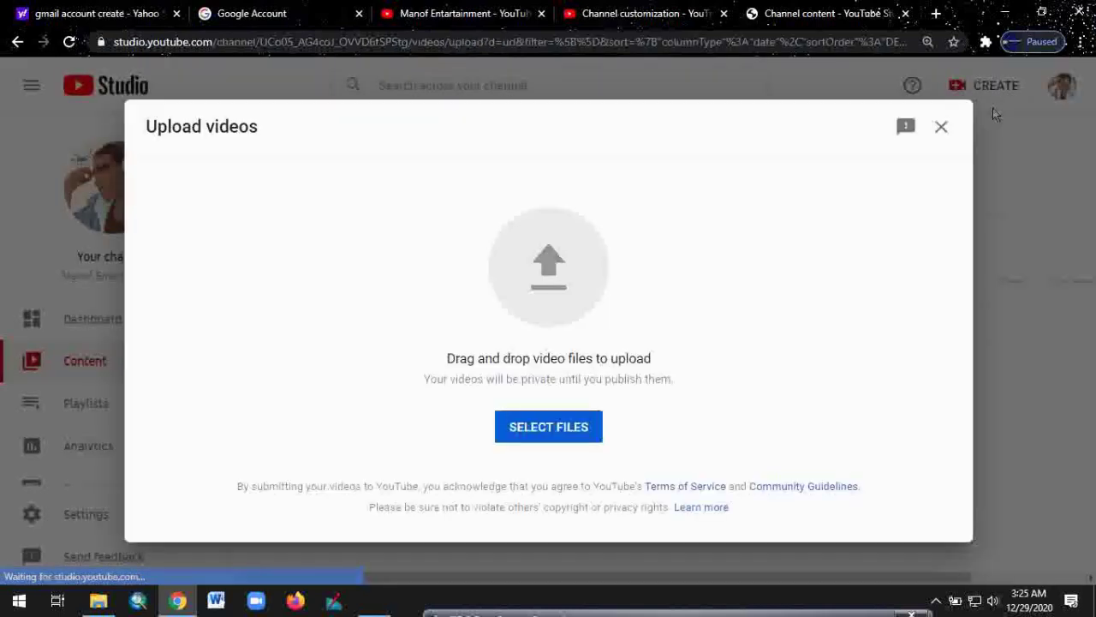
left_click(526, 431)
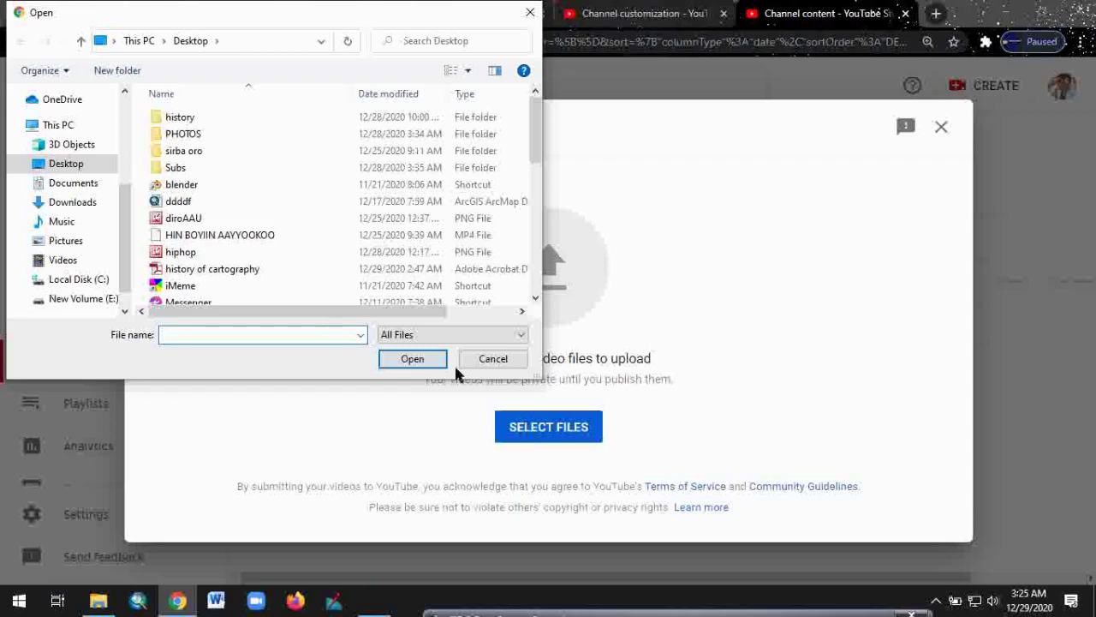
scroll(534, 148, "down", 2)
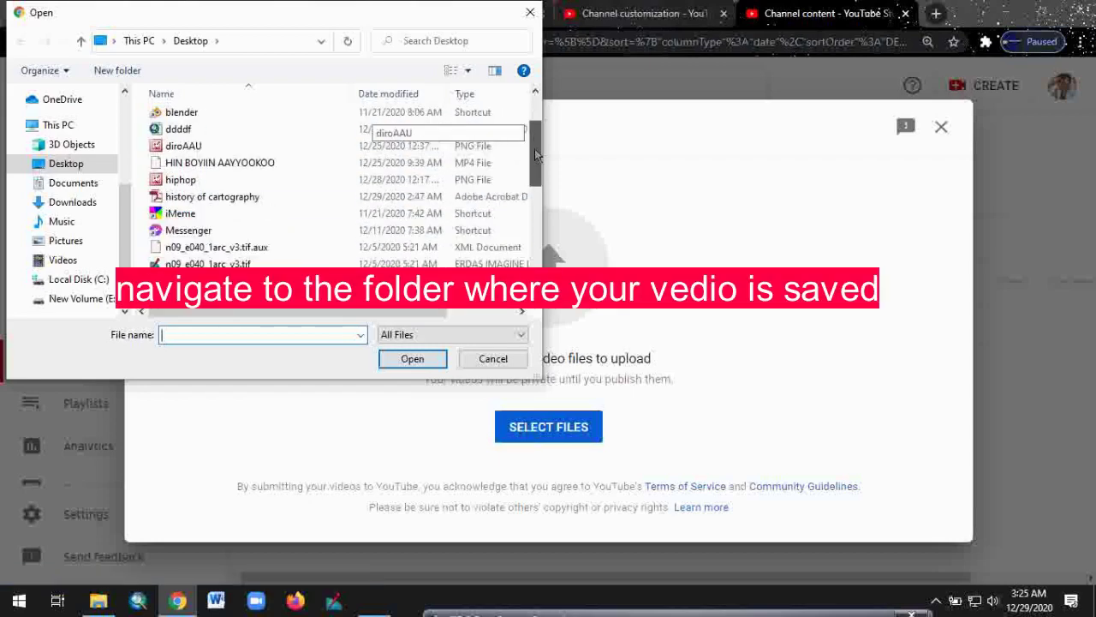
mouse_move(534, 149)
left_mouse_down()
mouse_move(535, 247)
mouse_move(529, 148)
left_mouse_up()
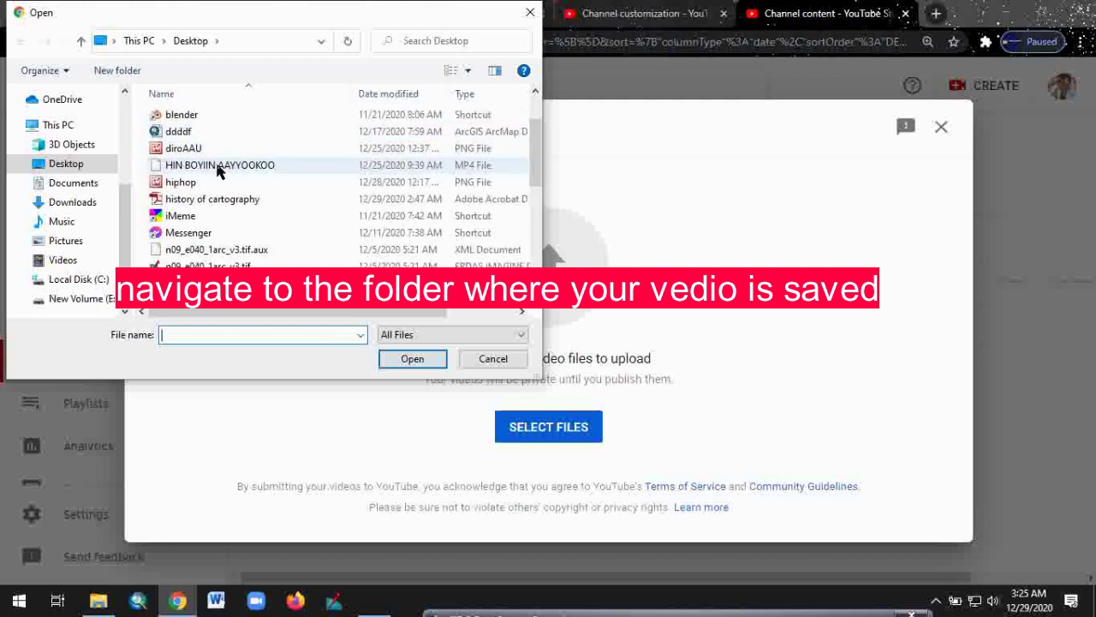
left_click(214, 165)
left_click(409, 359)
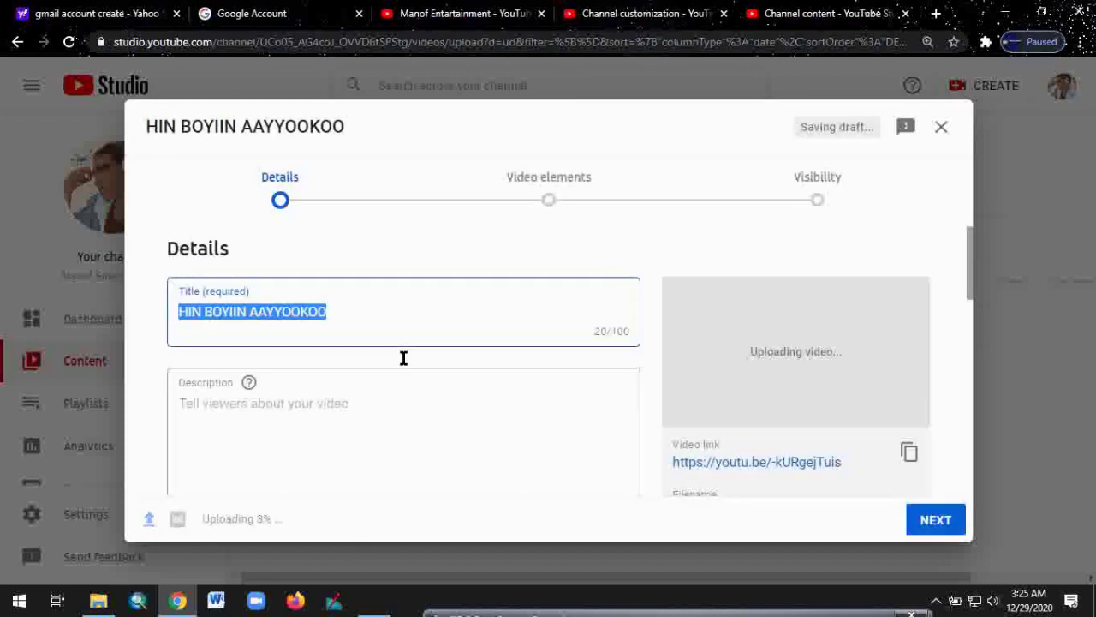
Enter the video description "hin booyiin aayyookoo -eebbisaa addunyaa" with a second line "itti bohaaraa#subscribe godhaa"
left_click(215, 413)
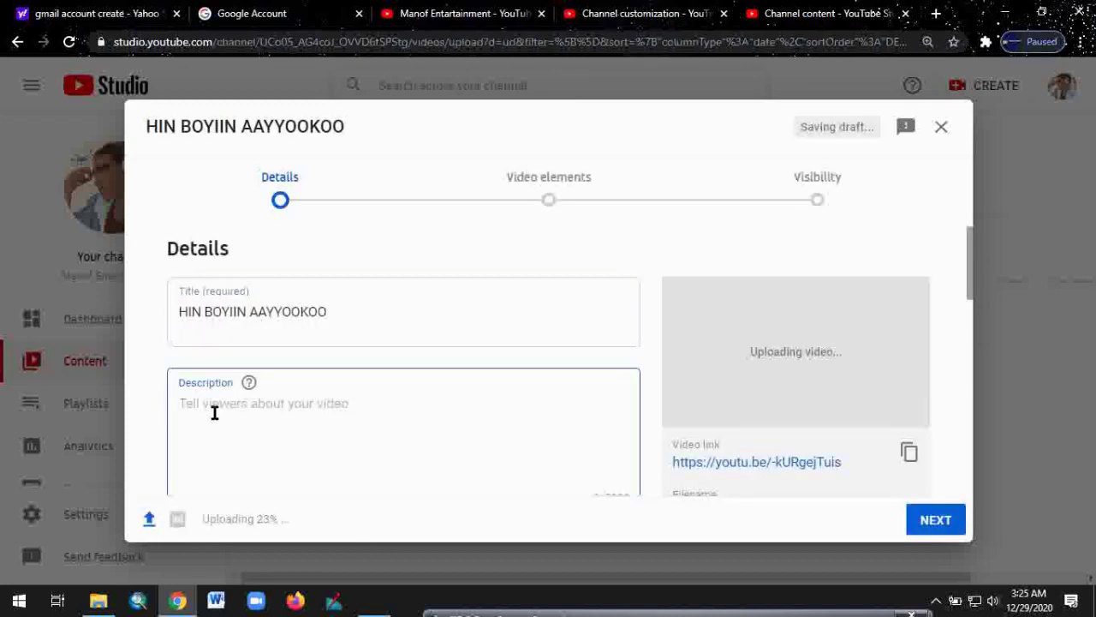
type("hin")
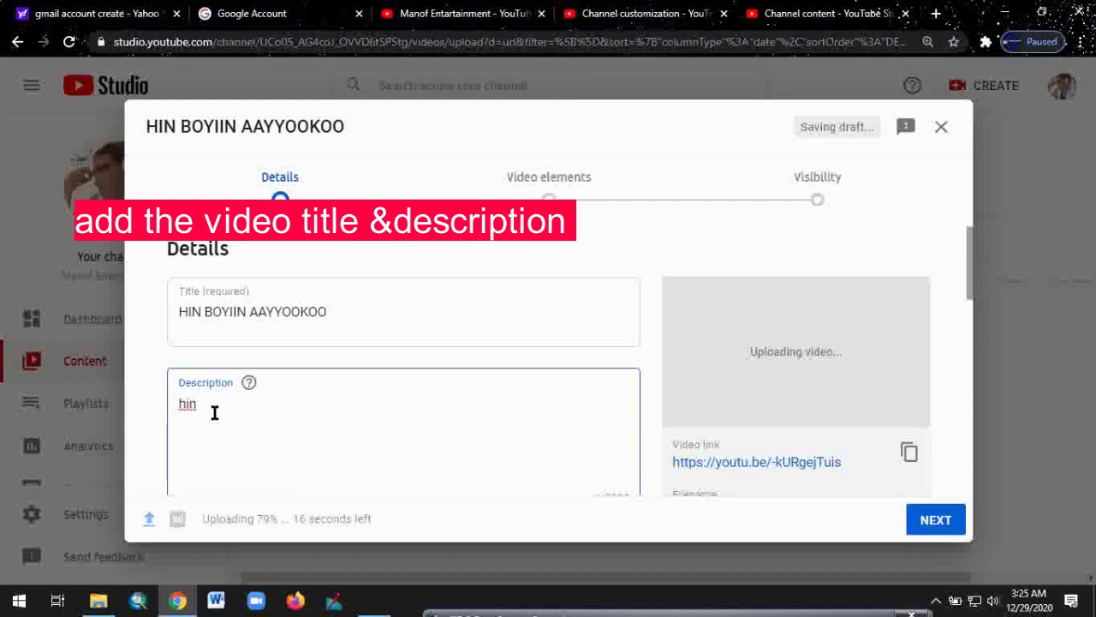
type(" booyiin")
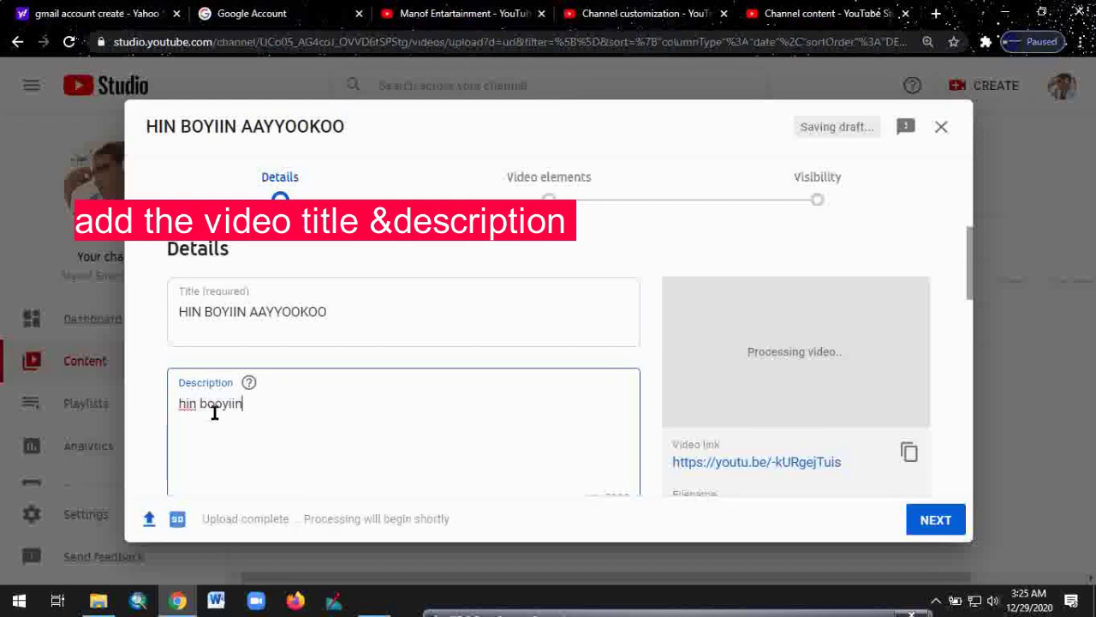
type(" aayyookoo")
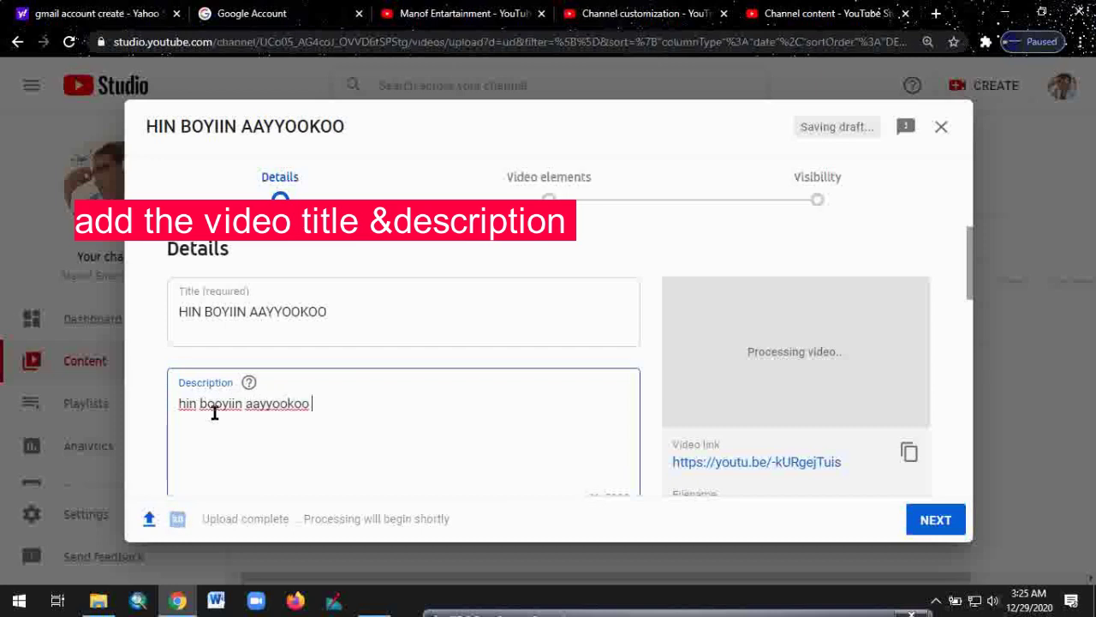
type(" -eebbisaa addunyaa")
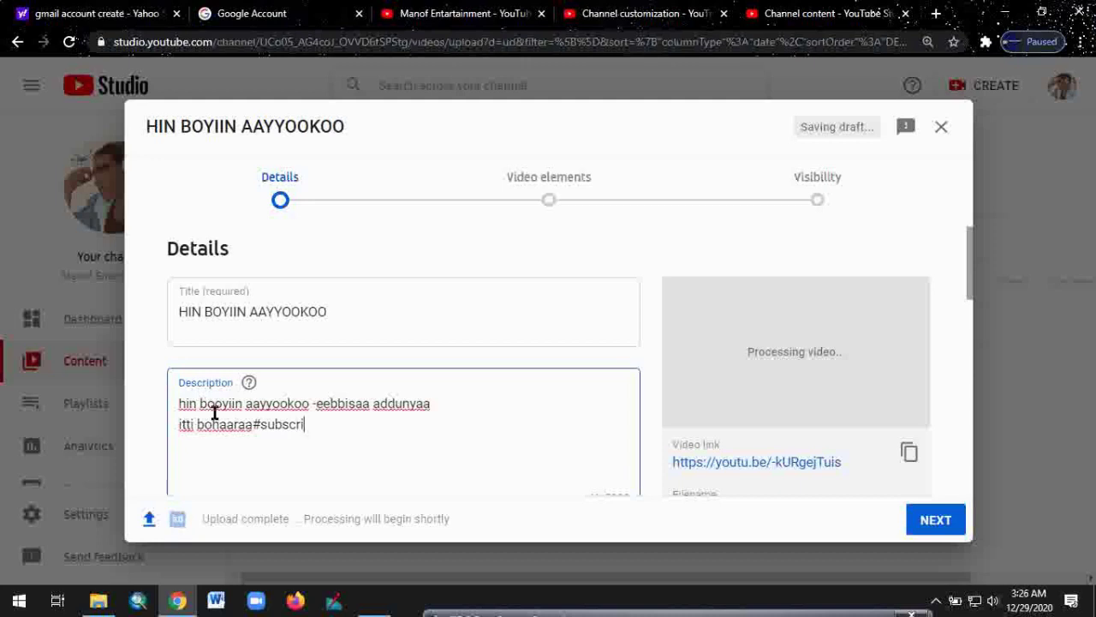
type("be godhaa")
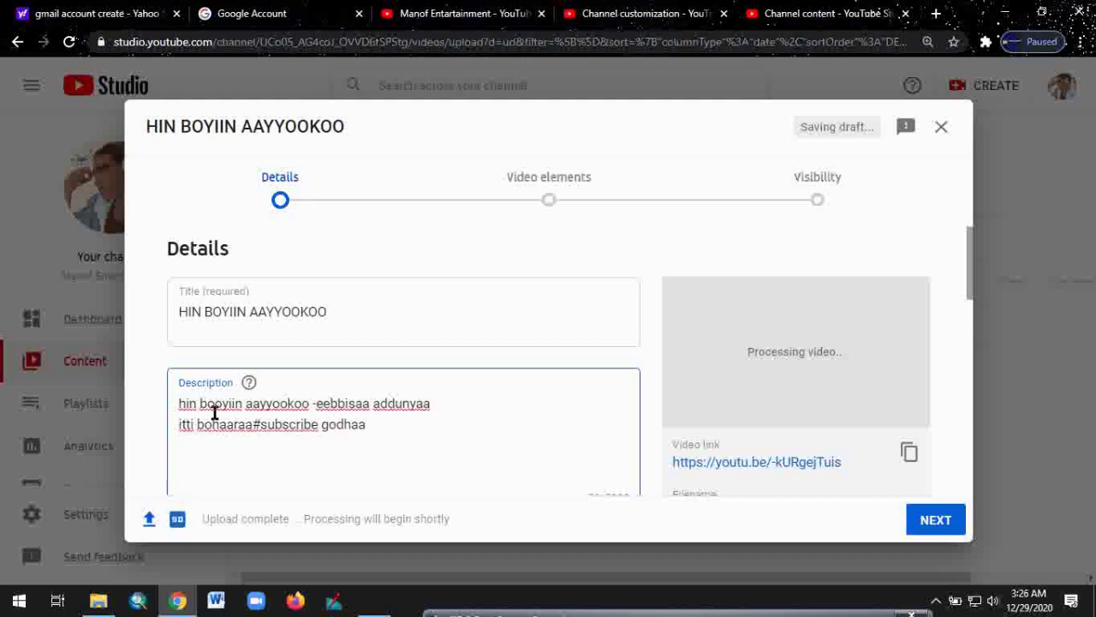
Review the video's thumbnail options and available playlists, closing the playlist selection without choosing one
left_click_drag(971, 272, 983, 358)
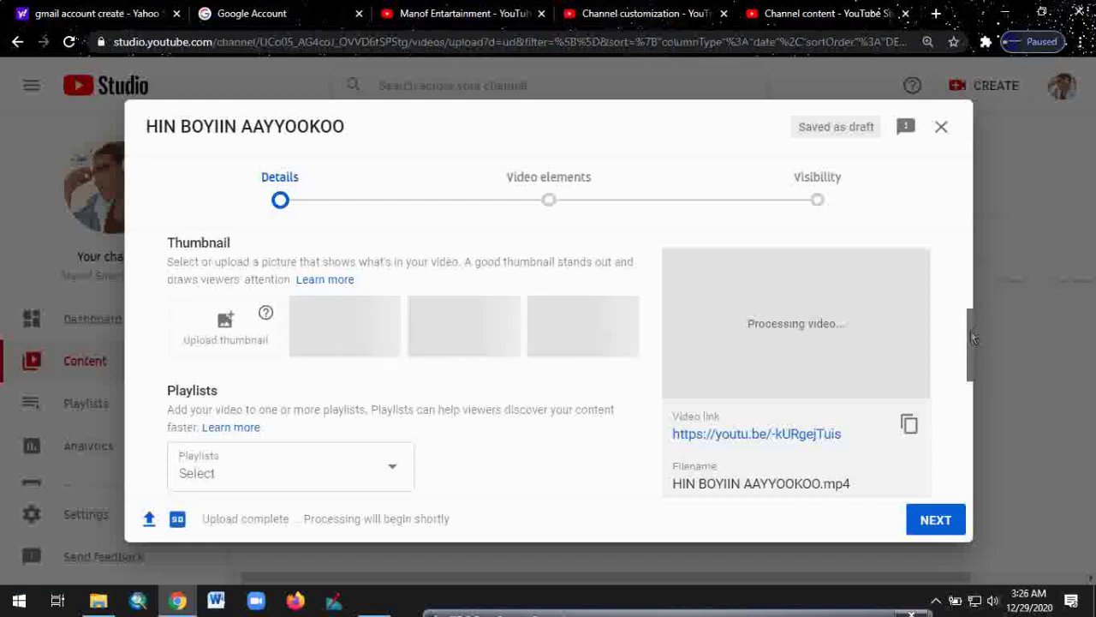
left_click_drag(970, 331, 971, 385)
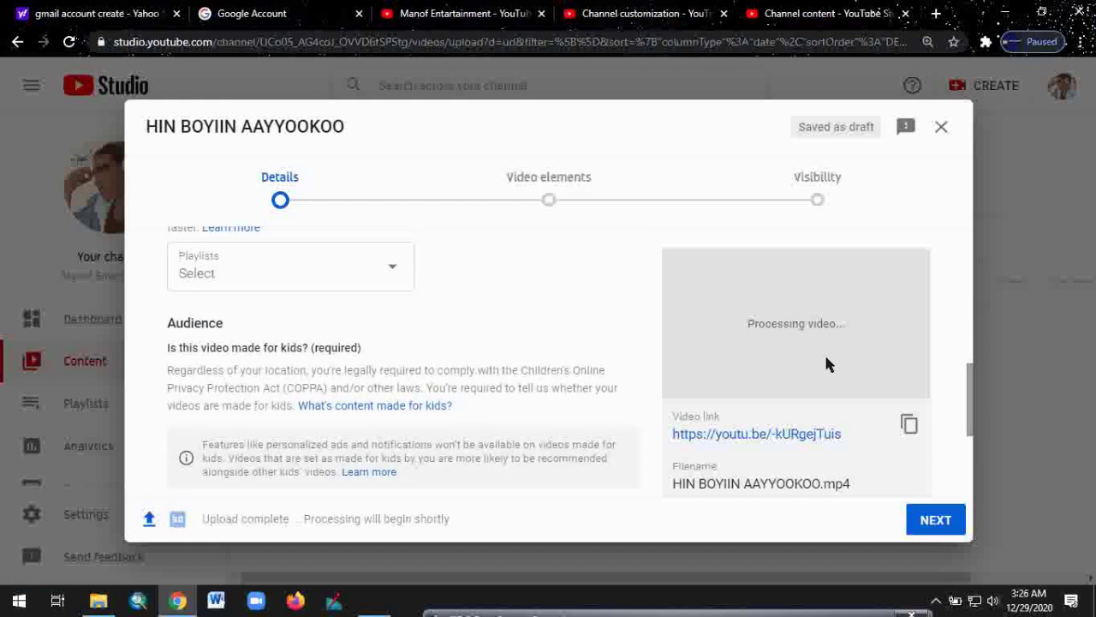
left_click(388, 272)
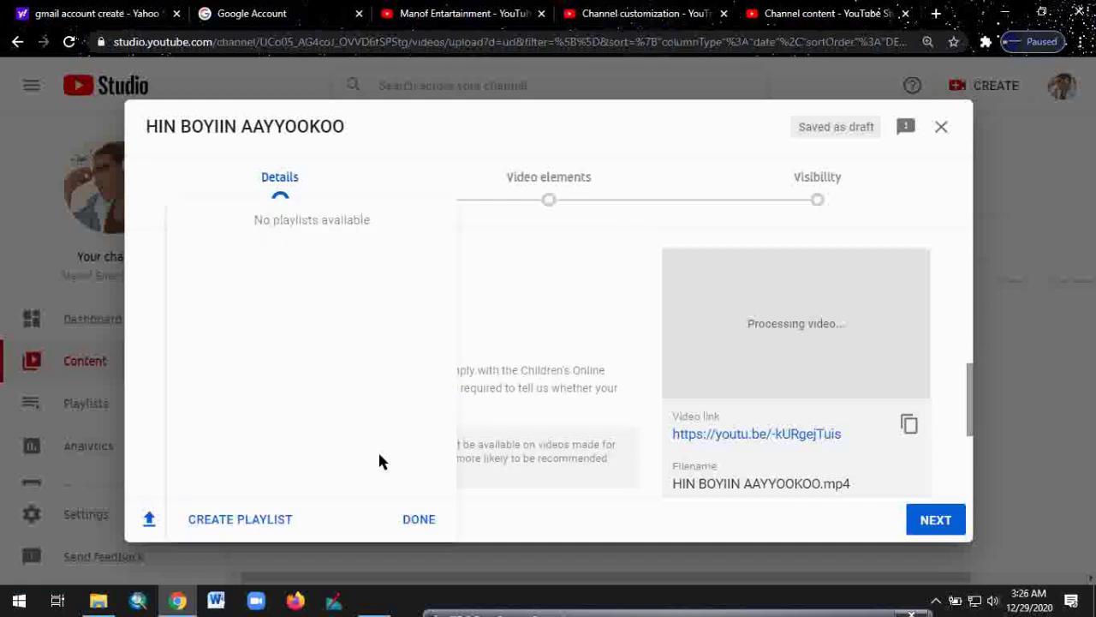
left_click(412, 520)
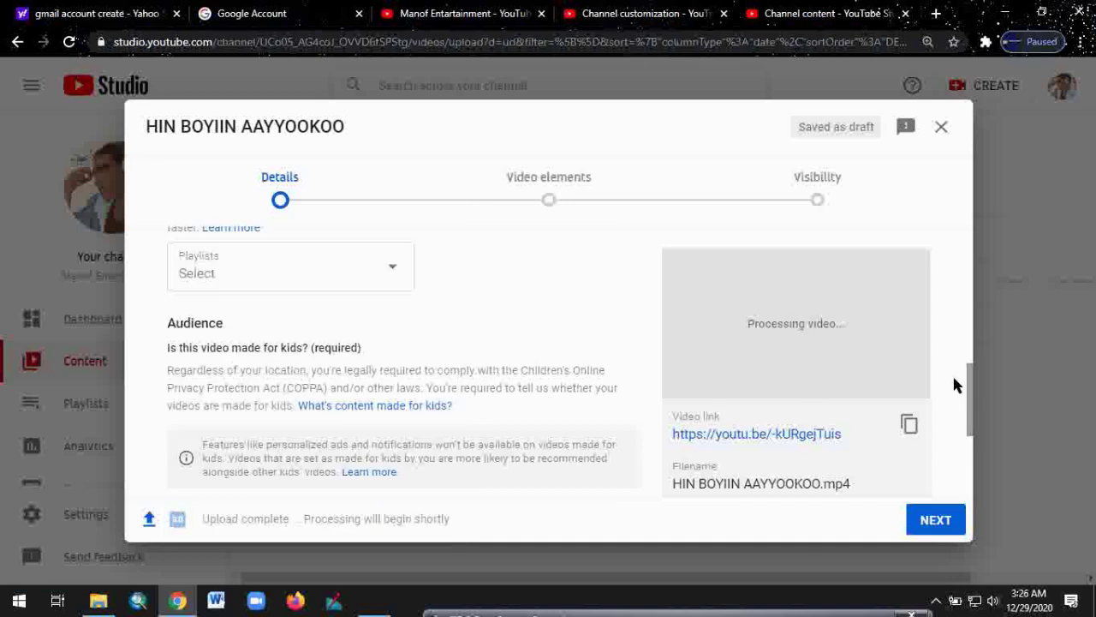
Try to create a public playlist titled "Eebbisaa addunyaa" for the video
left_click(389, 271)
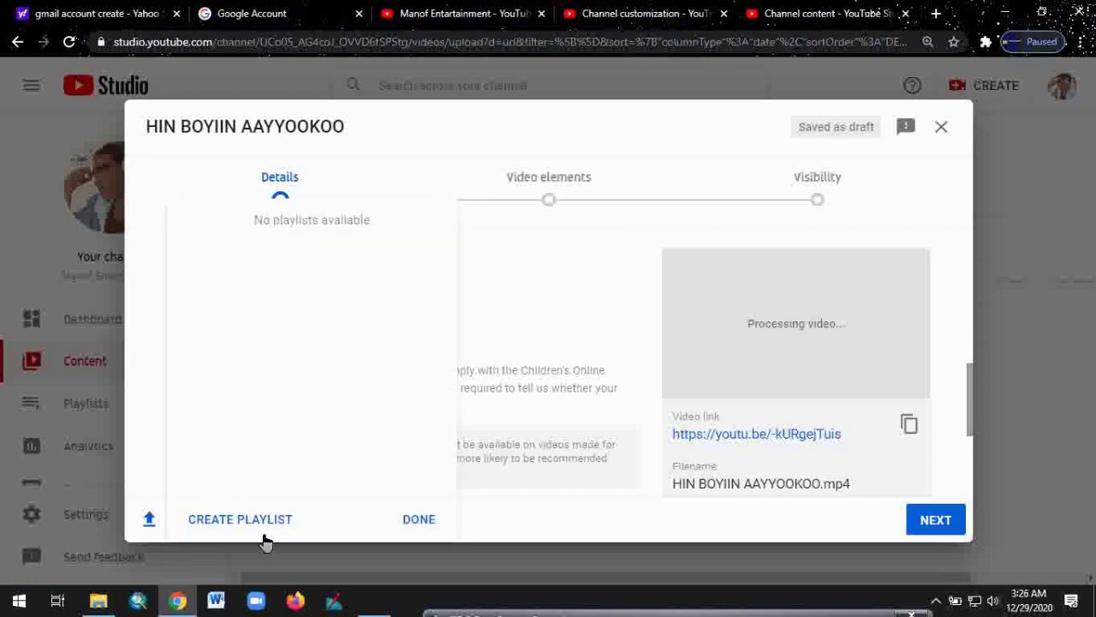
left_click(216, 520)
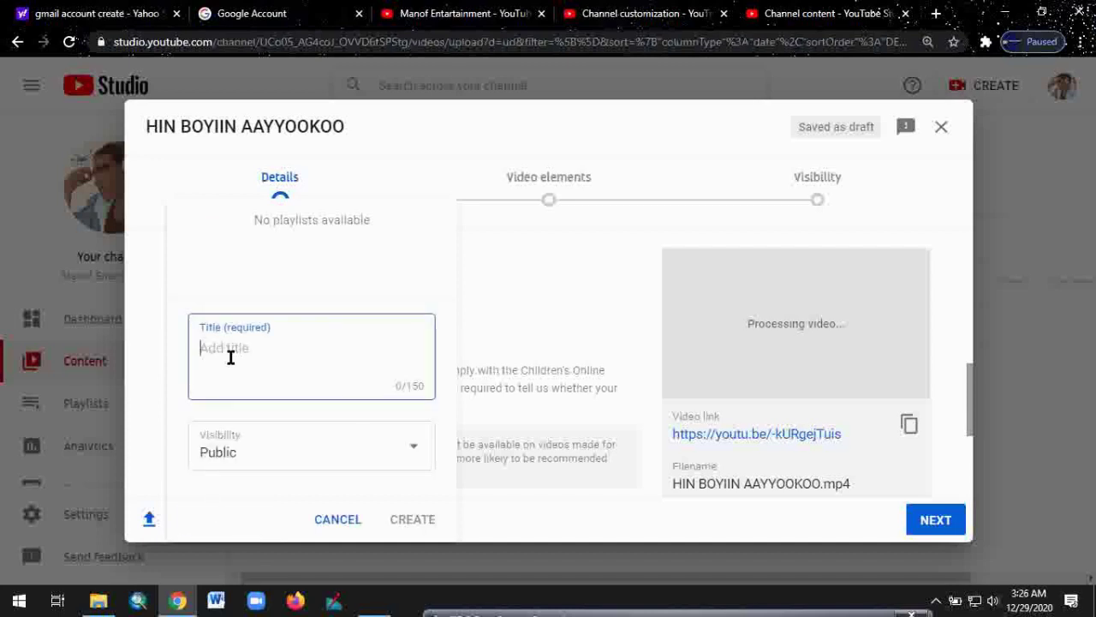
type("E")
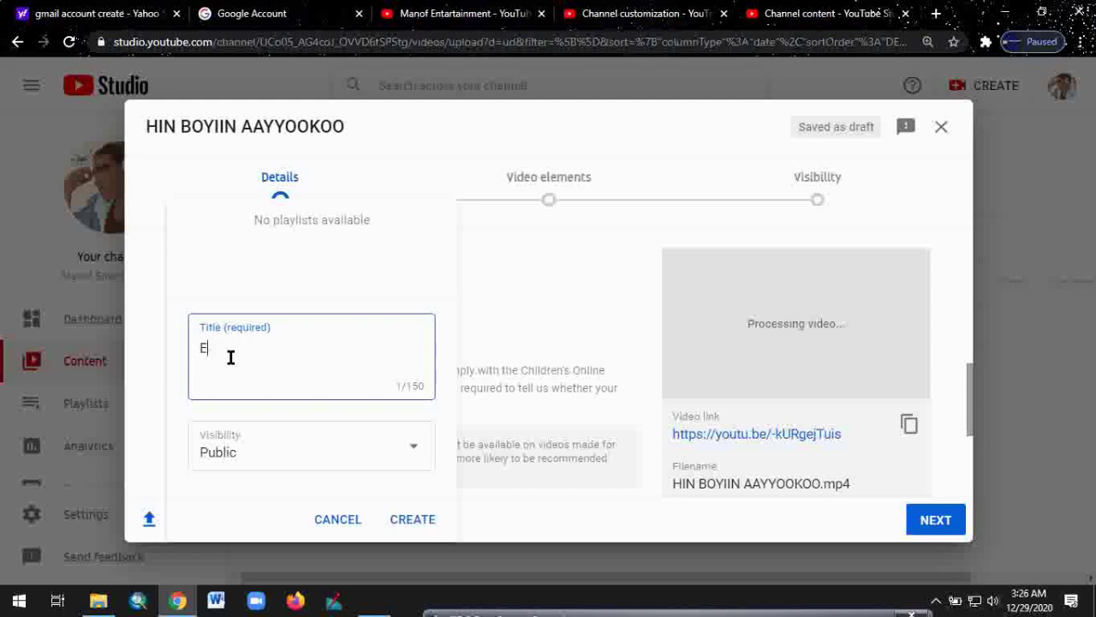
type("ebbisaa add")
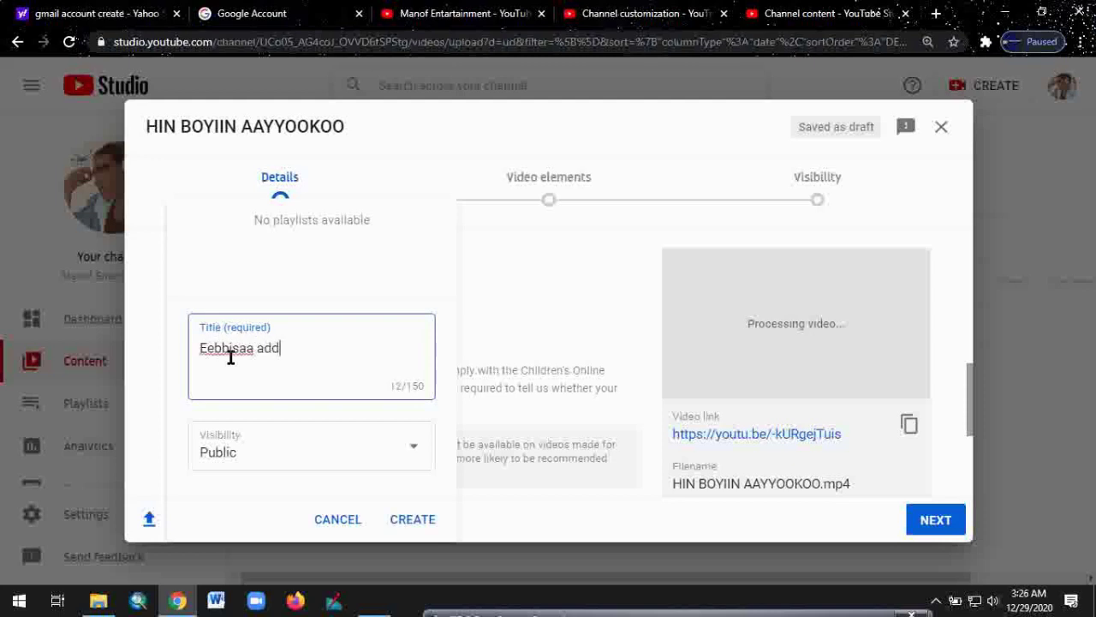
type("unyaa")
left_click(970, 402)
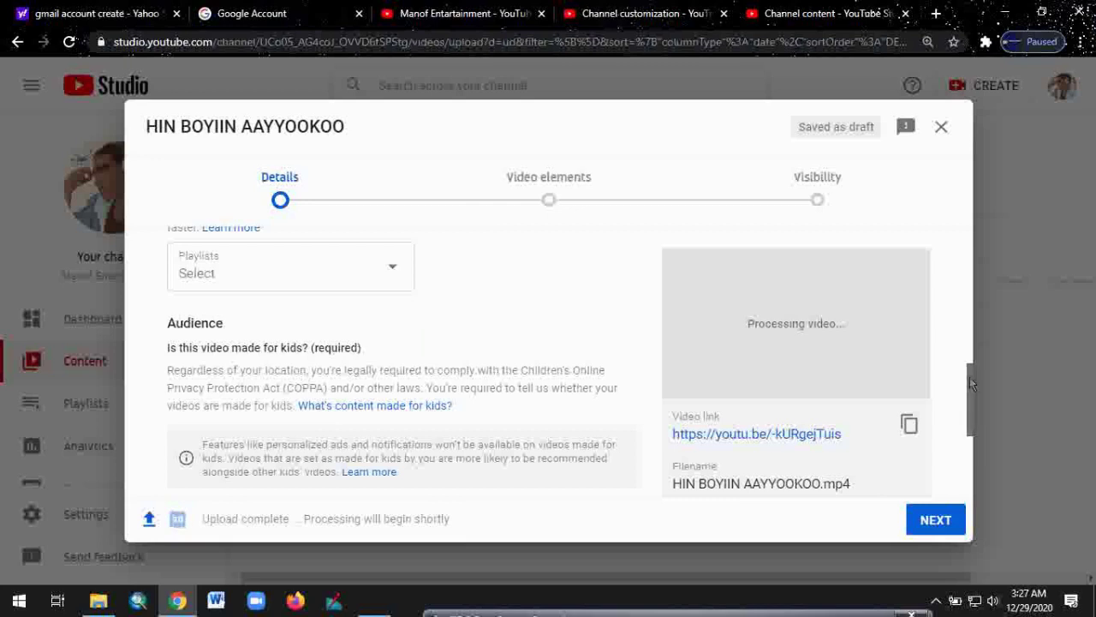
Mark the video as not made for kids and reveal the additional detail options
left_click_drag(967, 377, 971, 438)
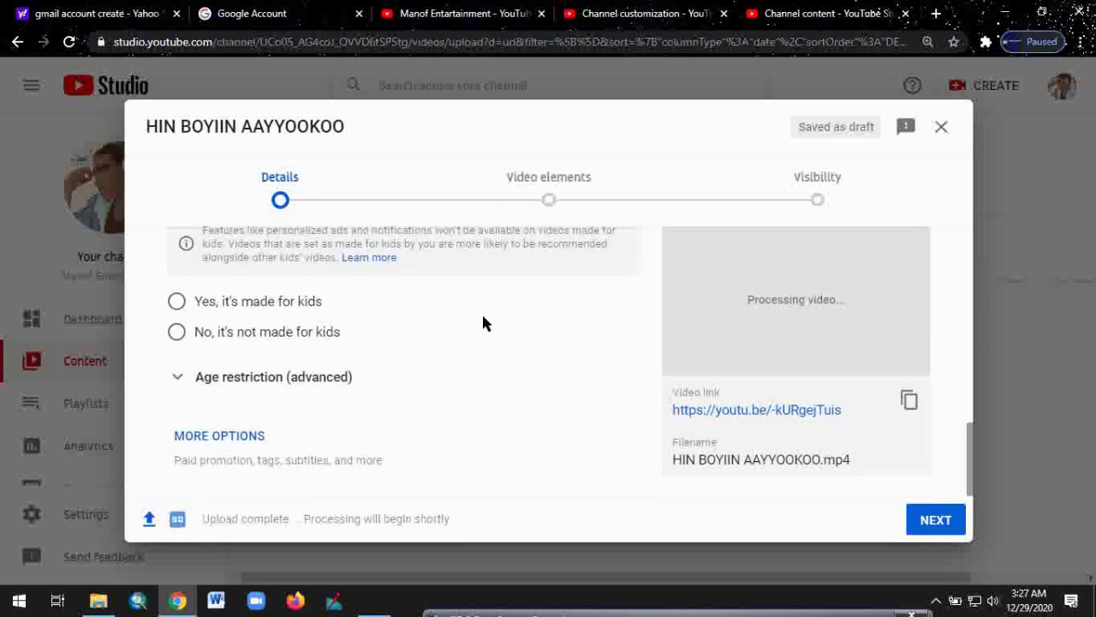
left_click(176, 333)
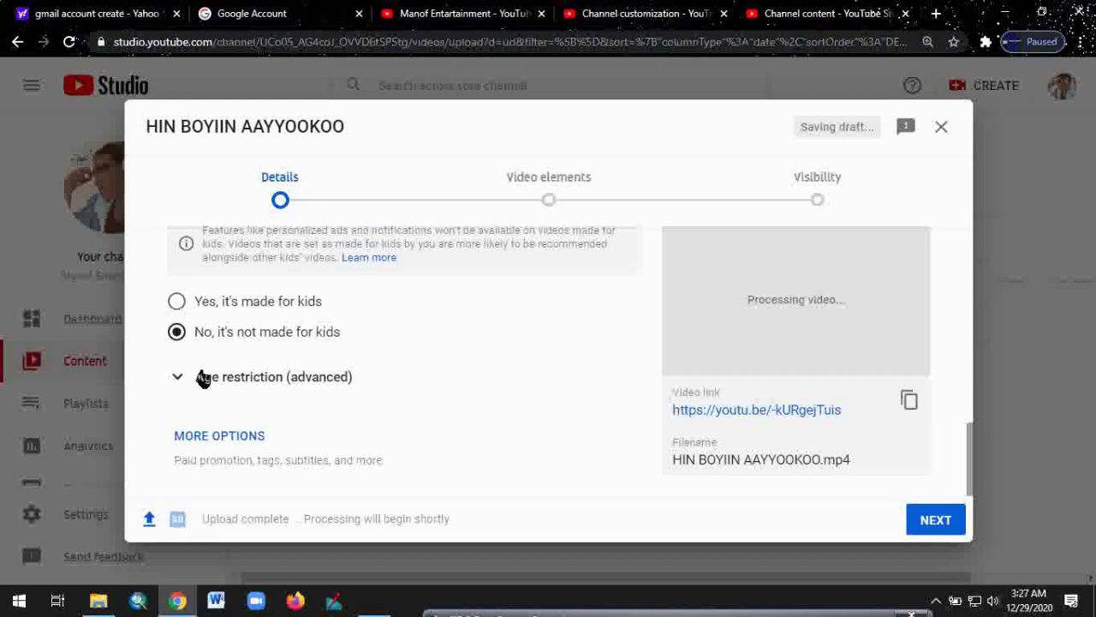
left_click(186, 438)
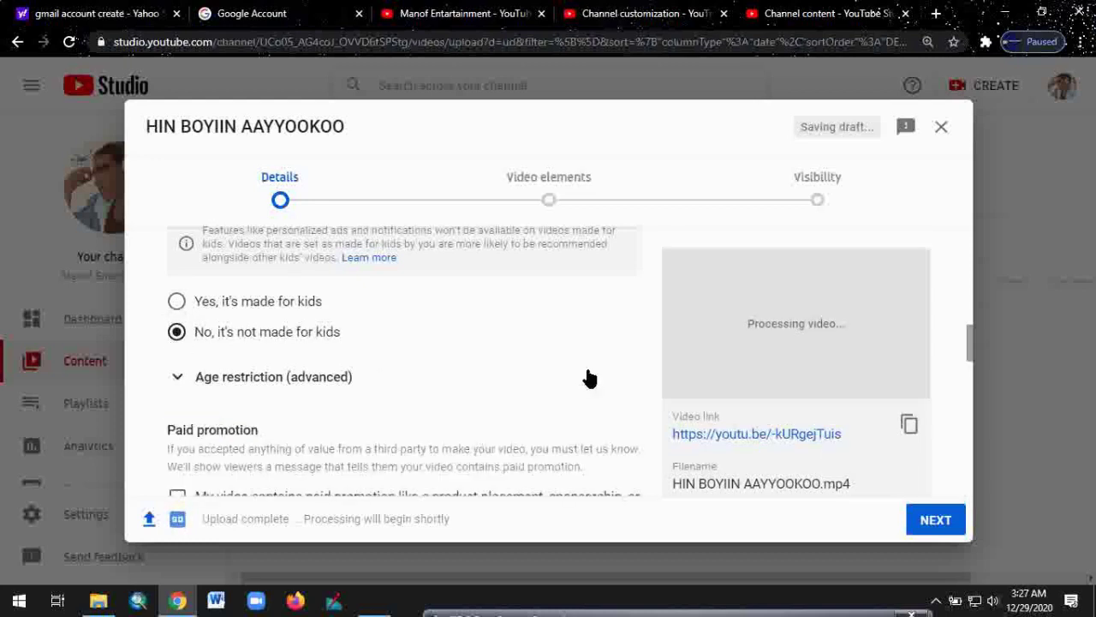
Add the video tags "vision entartainment" and "eebbisaa addunyaa"
left_click_drag(968, 348, 971, 374)
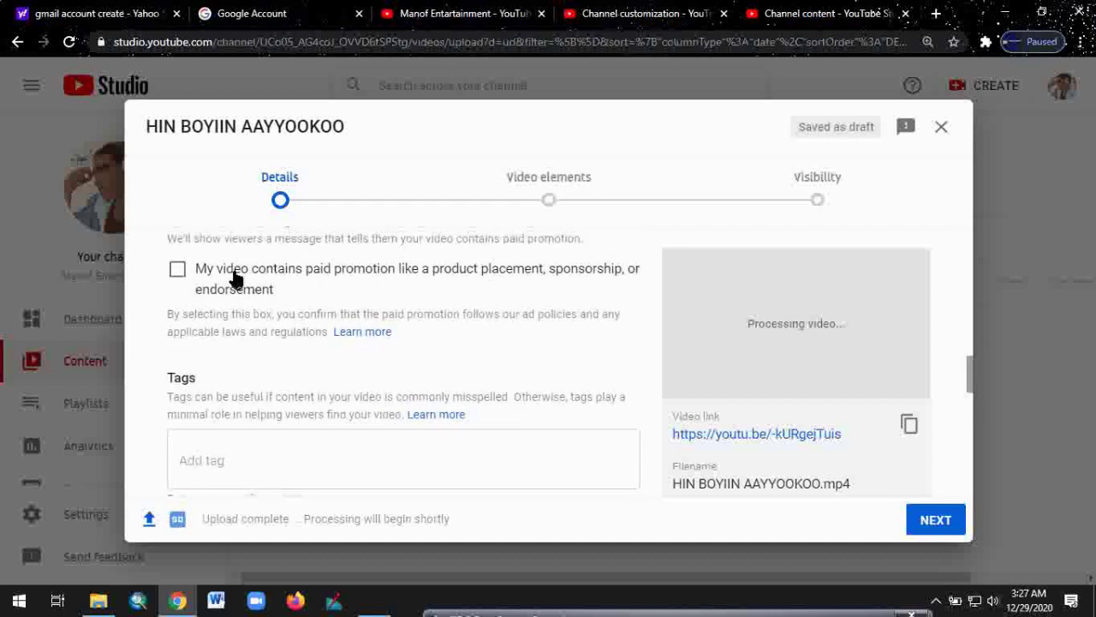
left_click(224, 444)
type("vision entartainment")
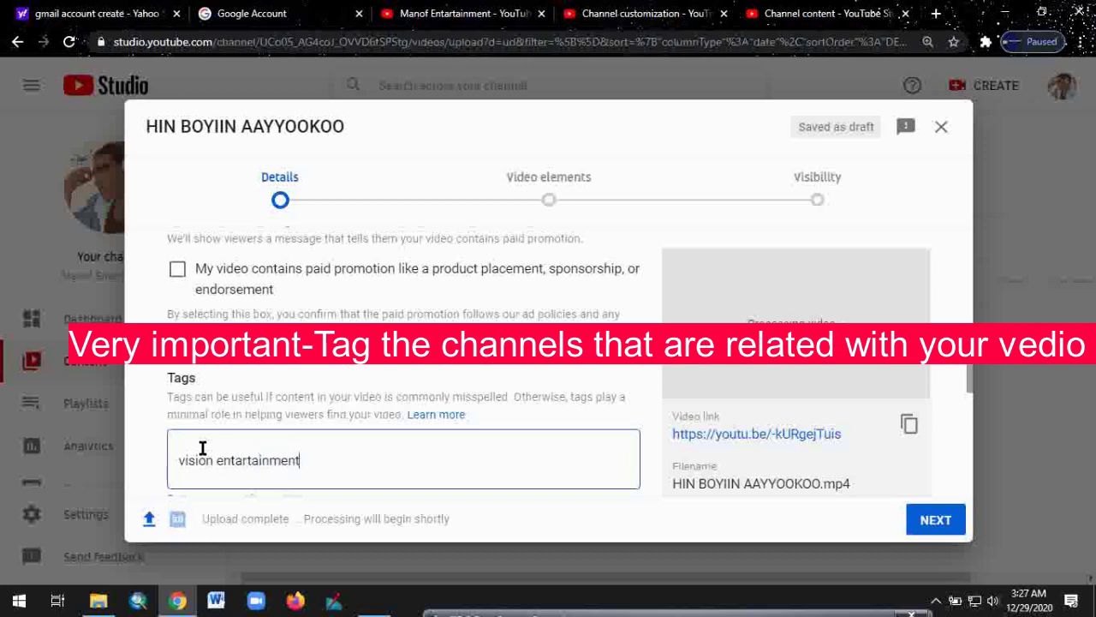
key("Return")
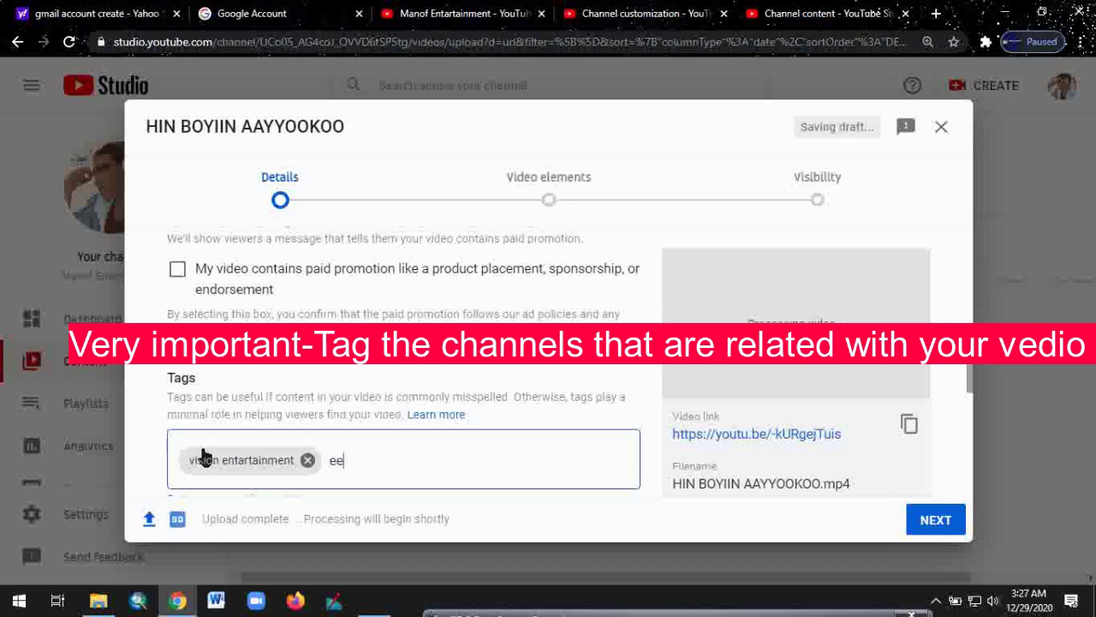
type("eebbisaa adduny")
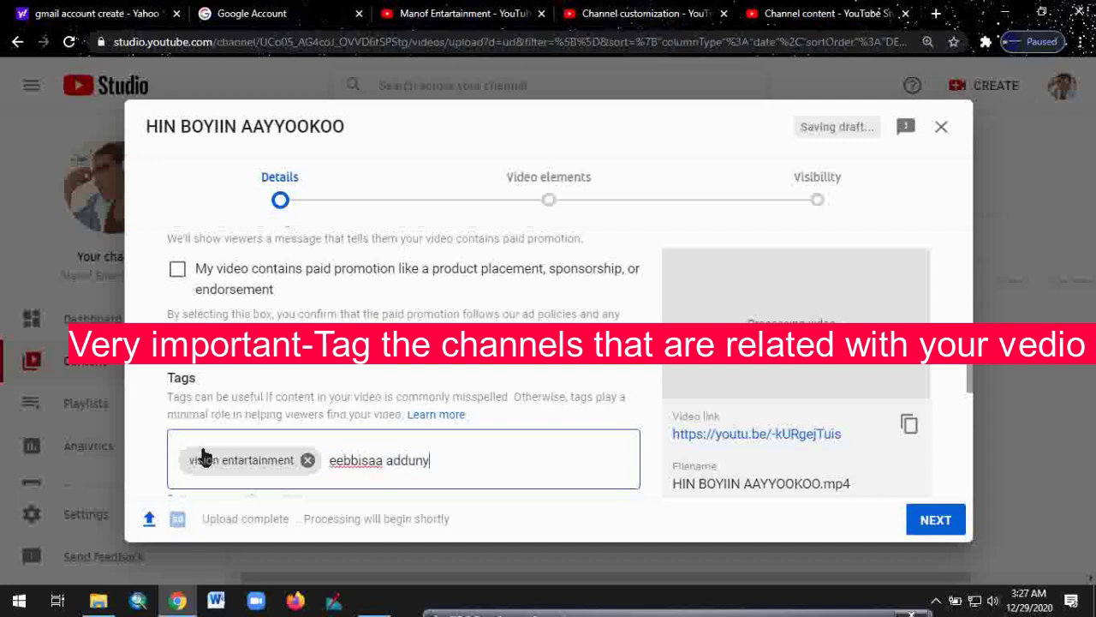
type("aa")
key("comma")
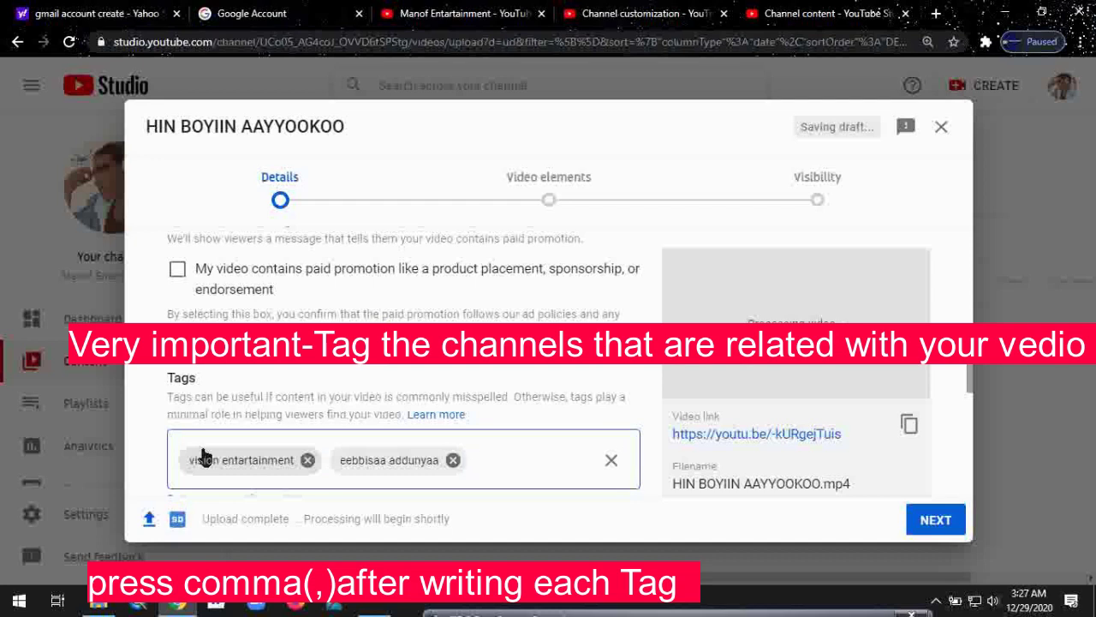
Add two more video tags, "sirba oromiffaa" and "youtube"
type("sirba ")
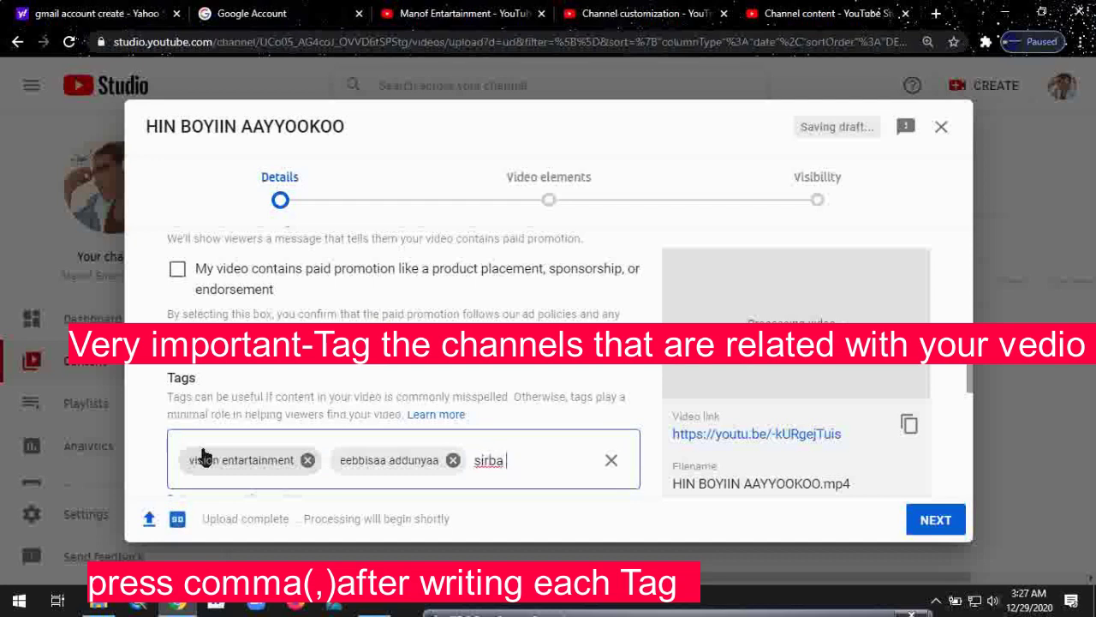
type("oromi")
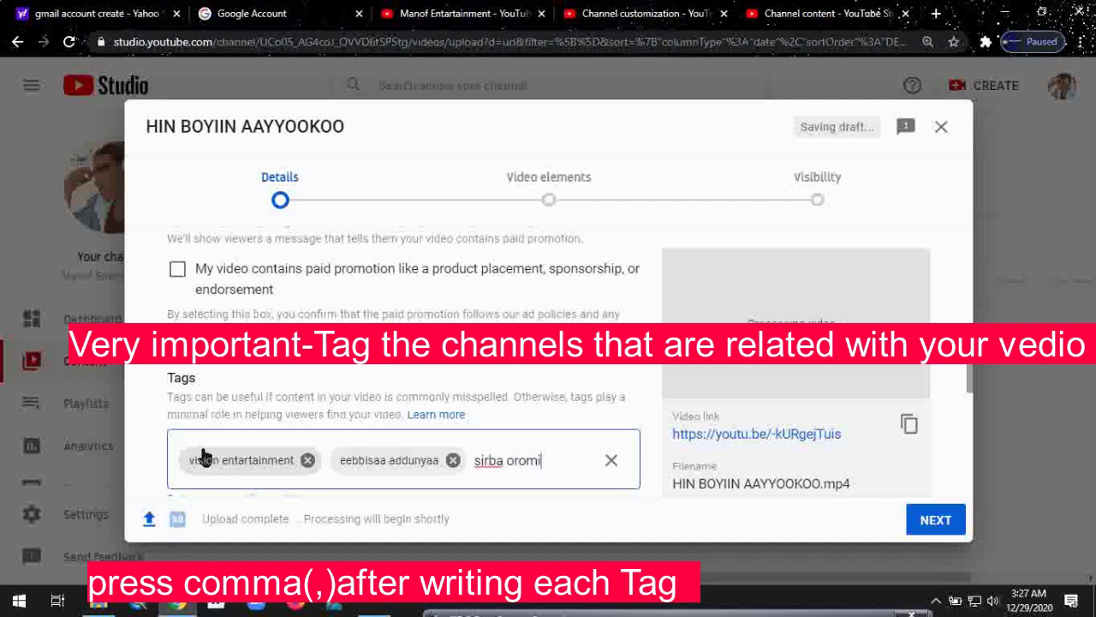
type("ffaa")
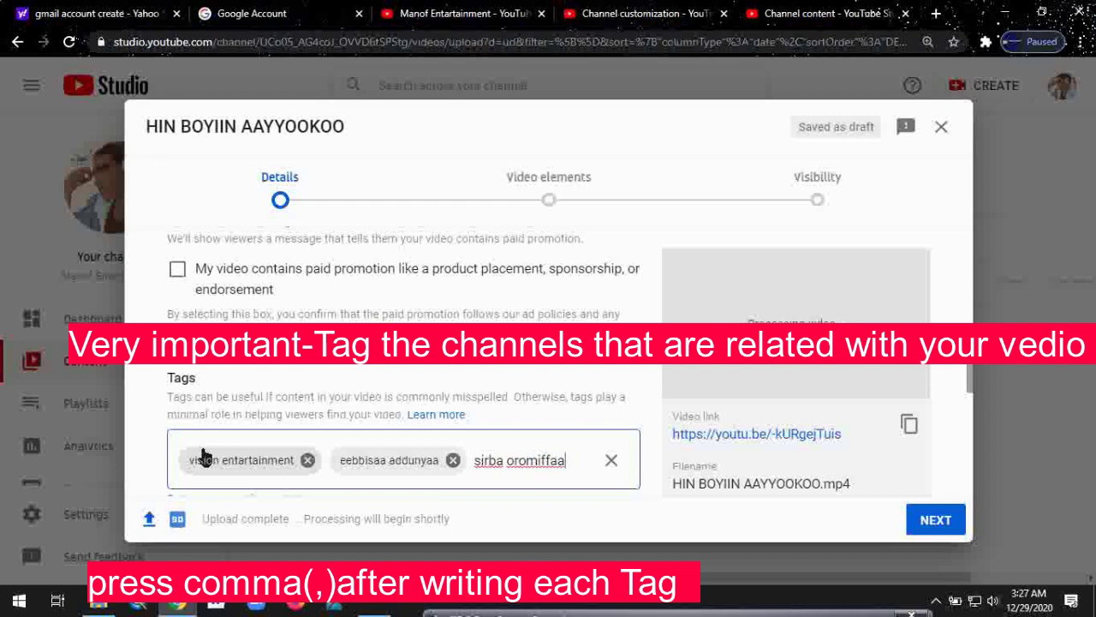
key("comma")
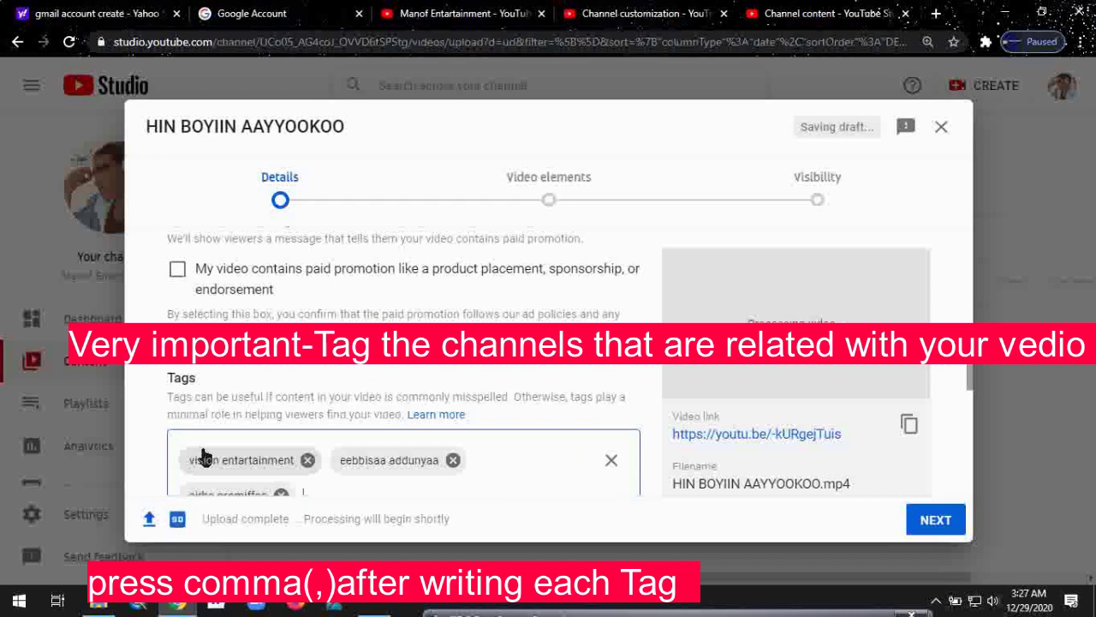
type("youtub")
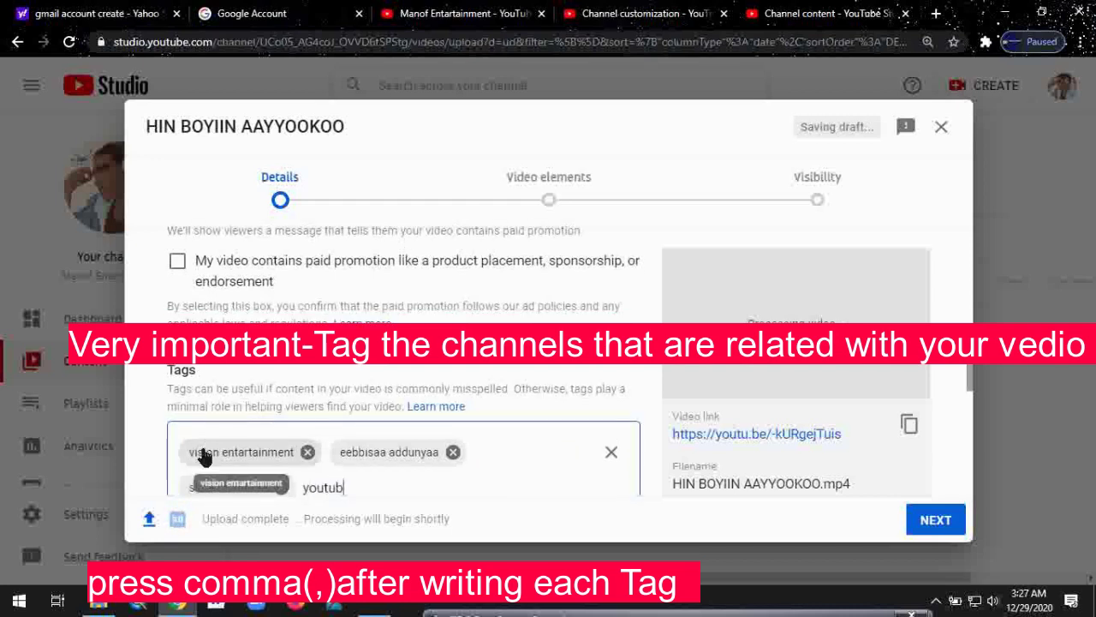
type("e")
key("comma")
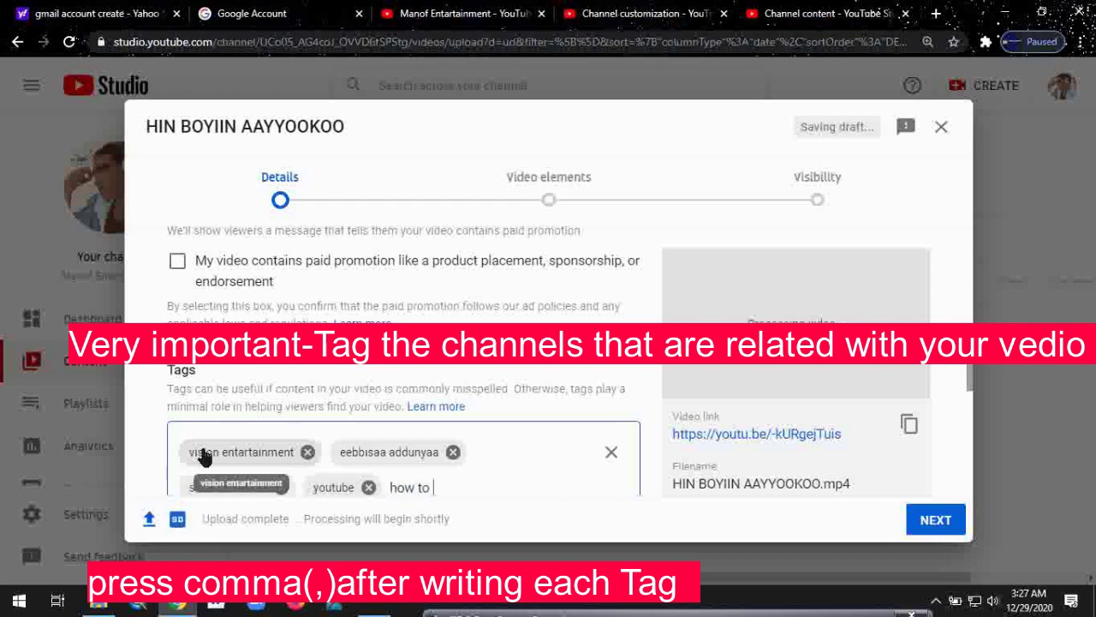
Add the video tag "how to create a youtube channel"
type("how to create ")
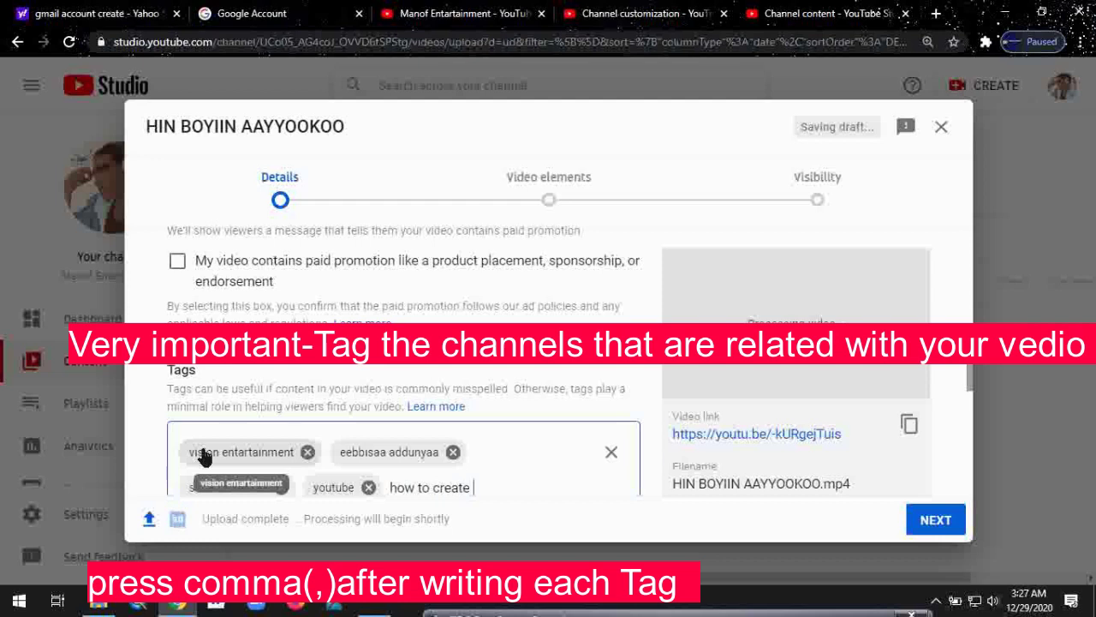
type("a y")
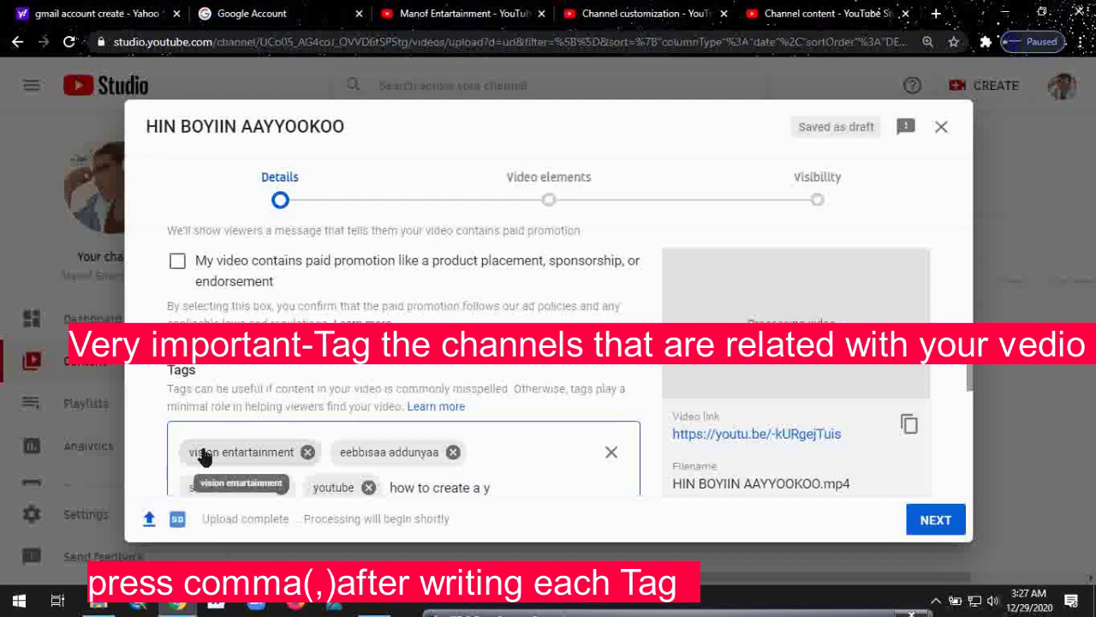
type("outube")
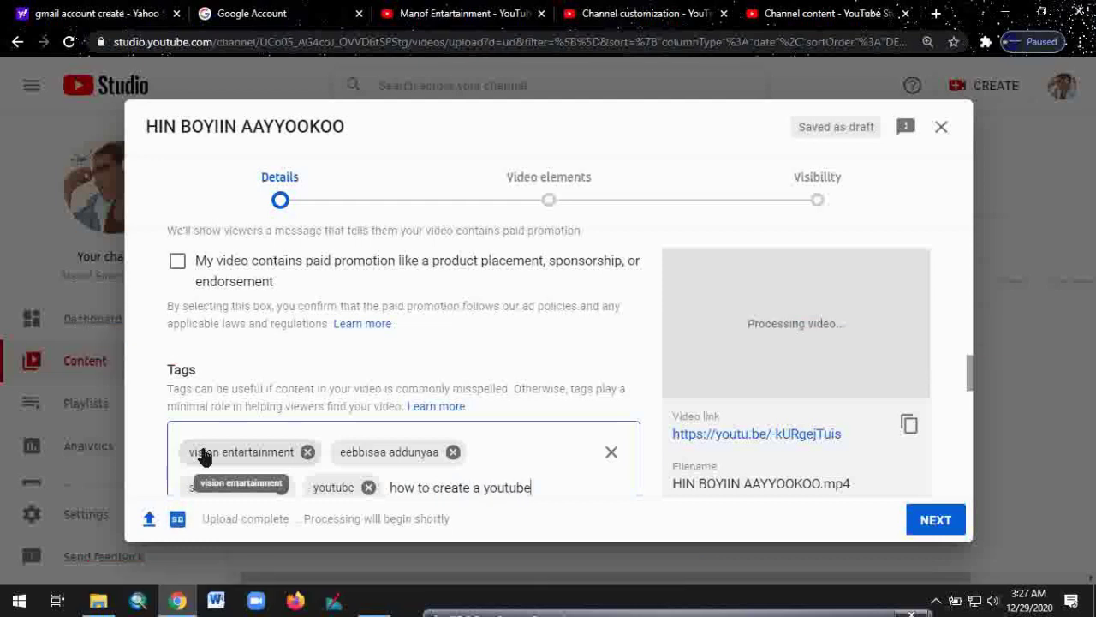
type(" channel")
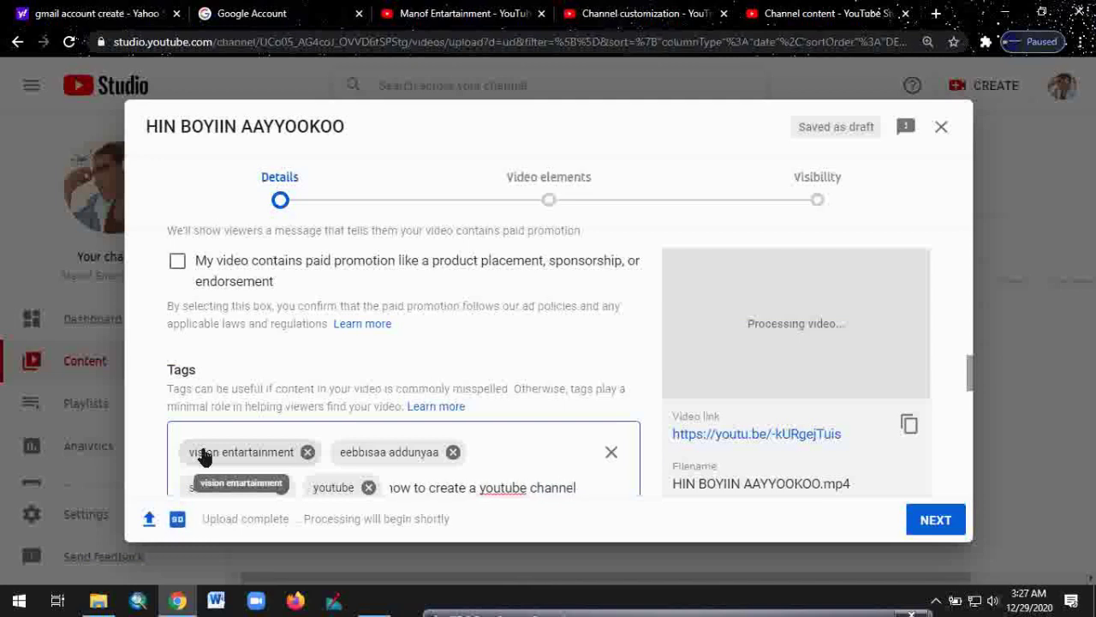
key("Return")
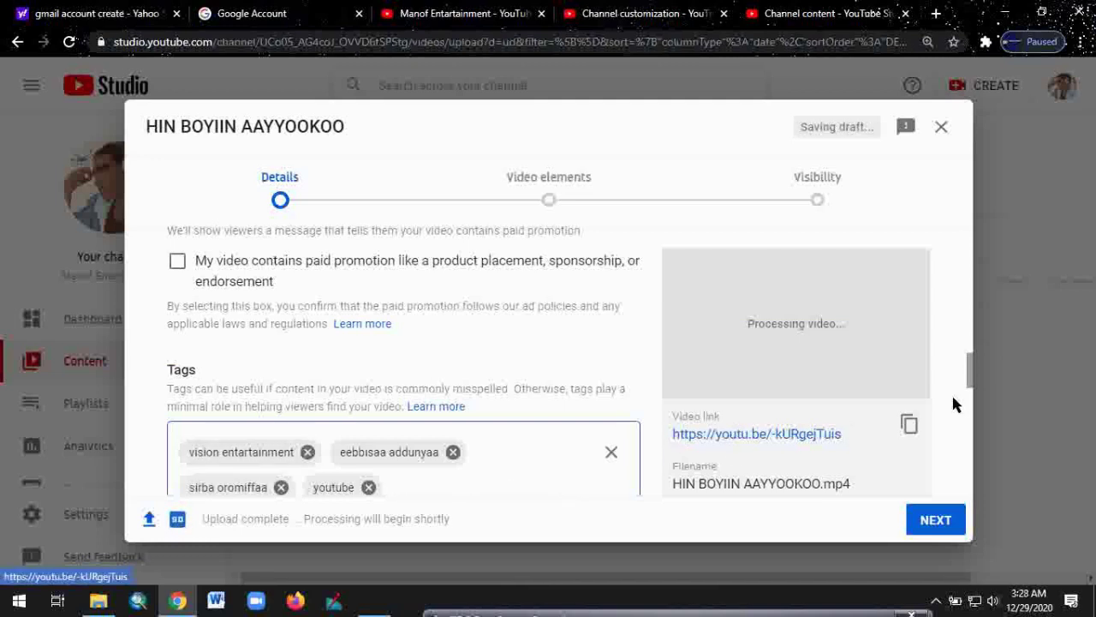
Set the video language to English (United States)
left_click(970, 372)
left_click_drag(970, 373, 974, 403)
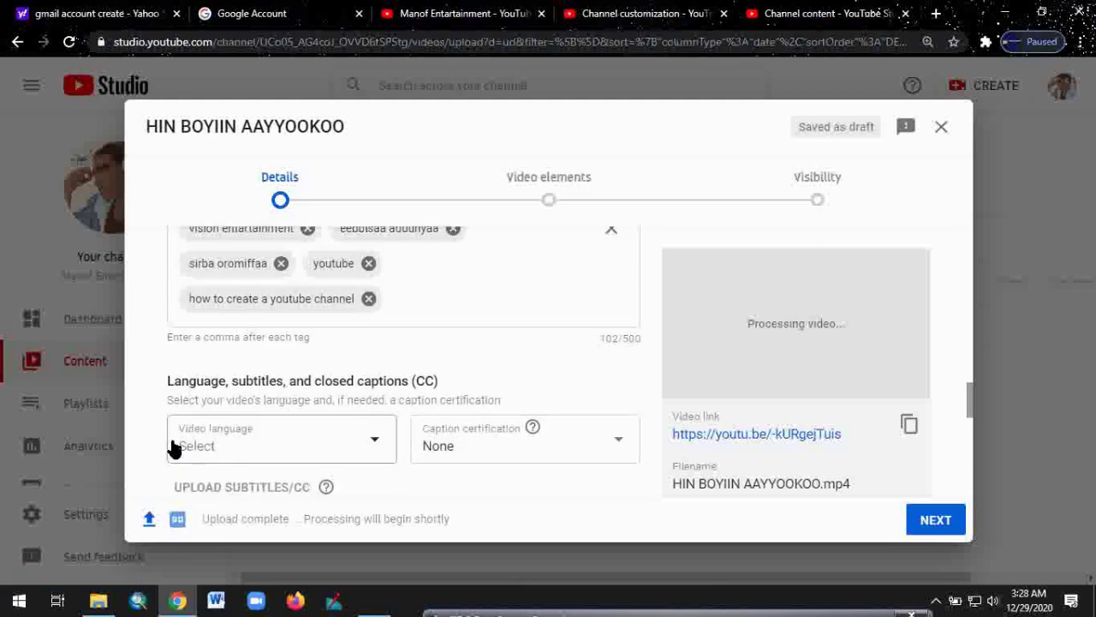
left_click(378, 446)
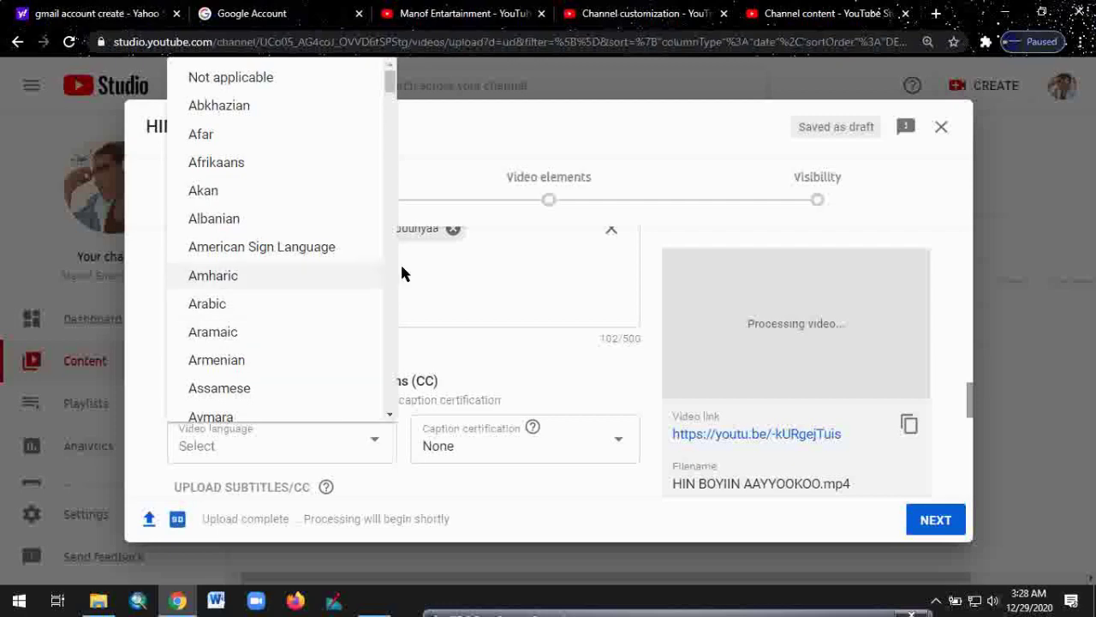
left_click_drag(390, 85, 399, 157)
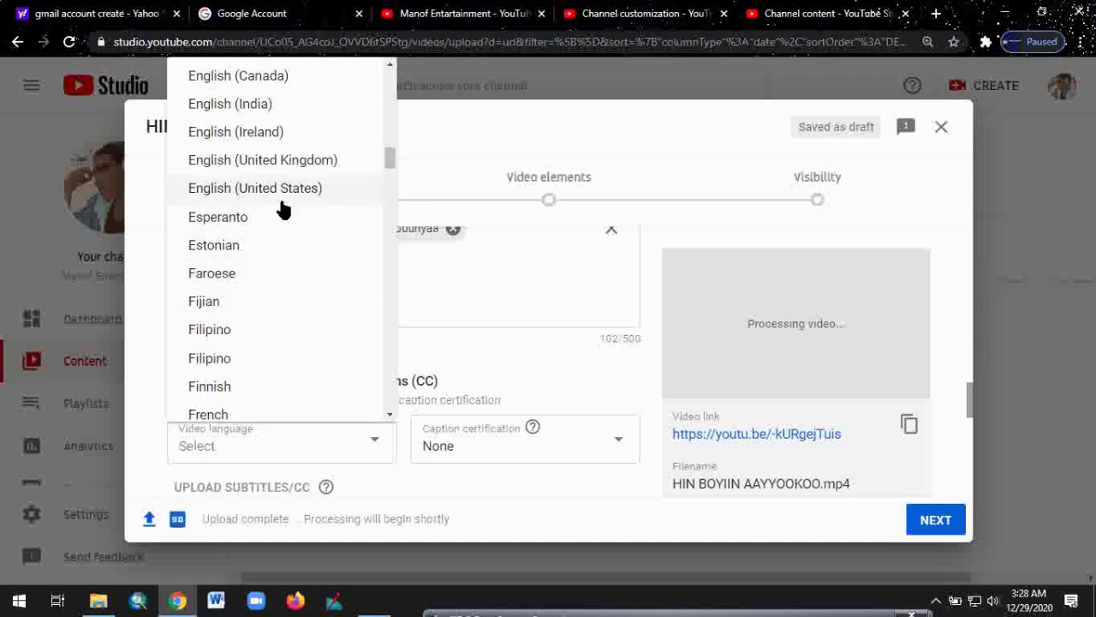
left_click(225, 196)
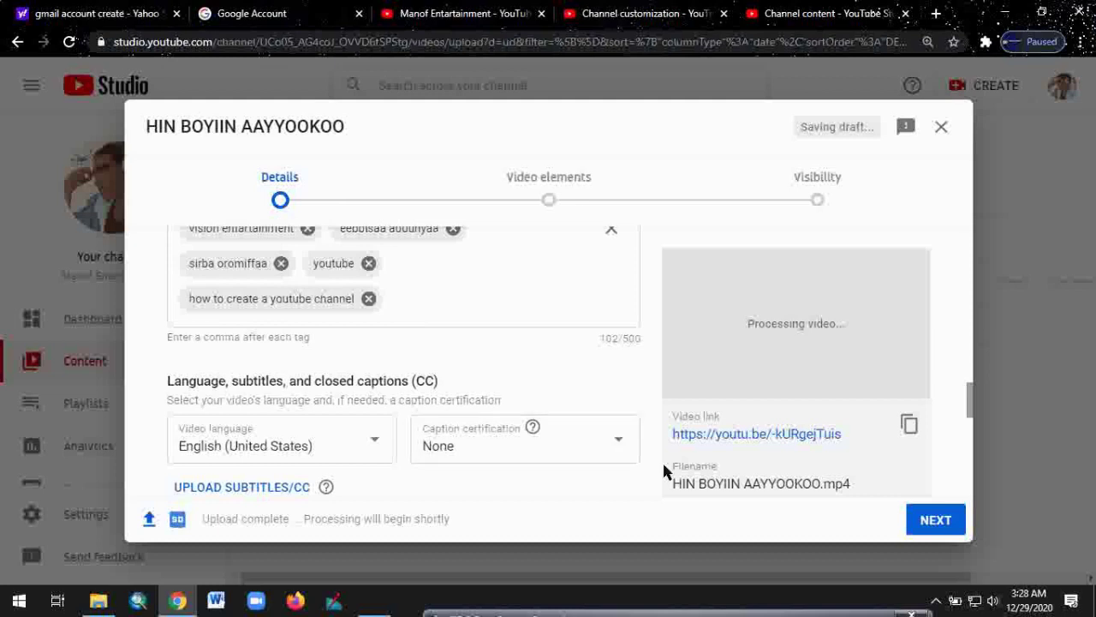
Change the video's license to Creative Commons - Attribution
left_click_drag(971, 409, 974, 443)
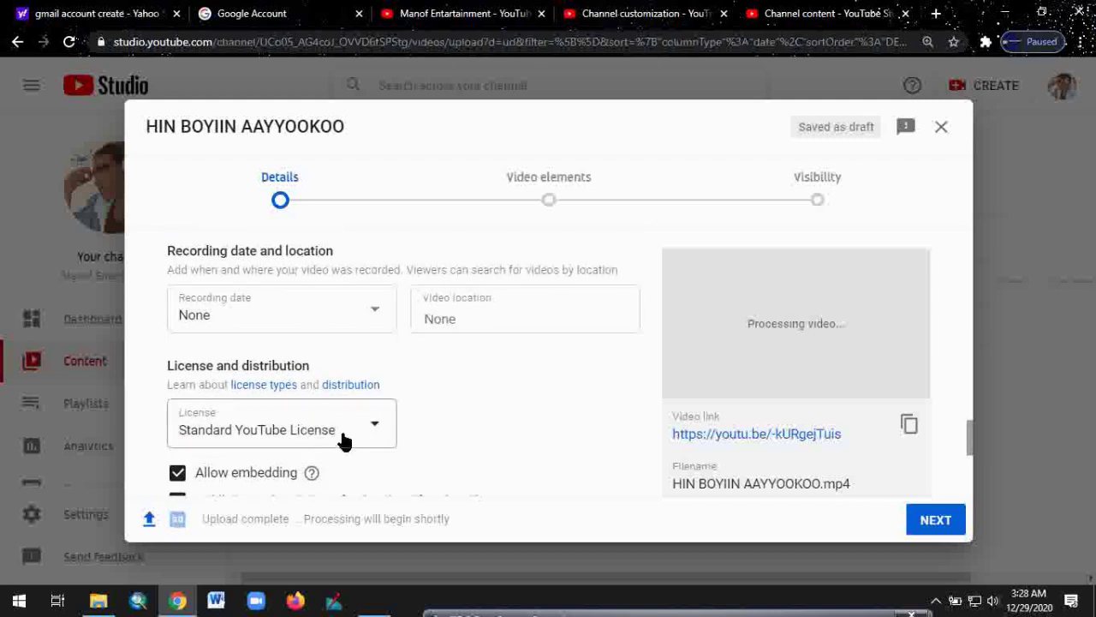
left_click(376, 430)
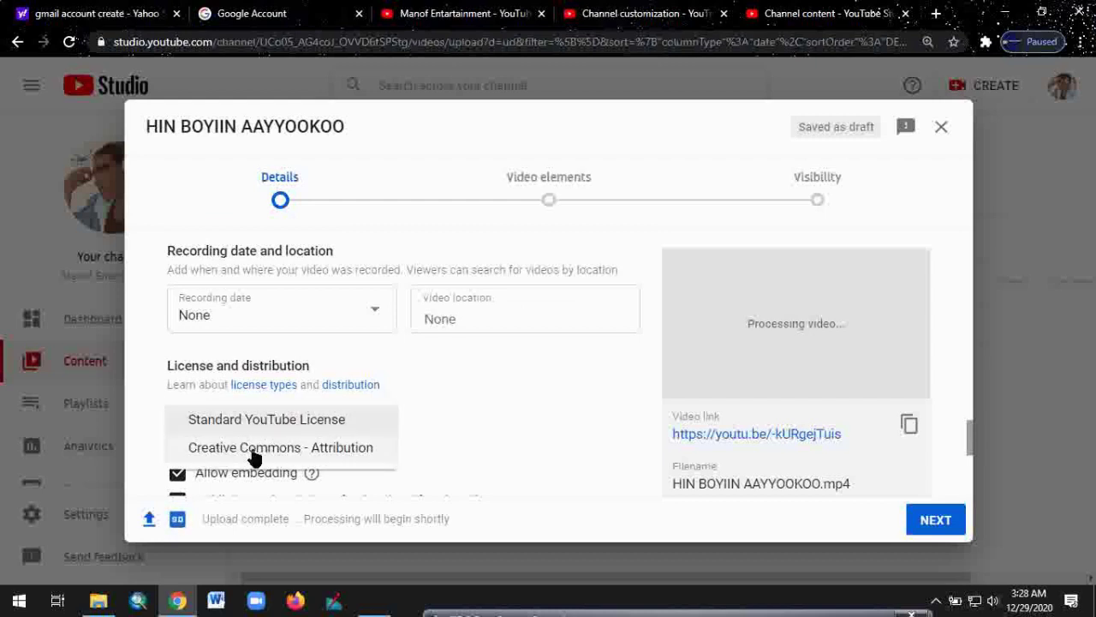
left_click(225, 449)
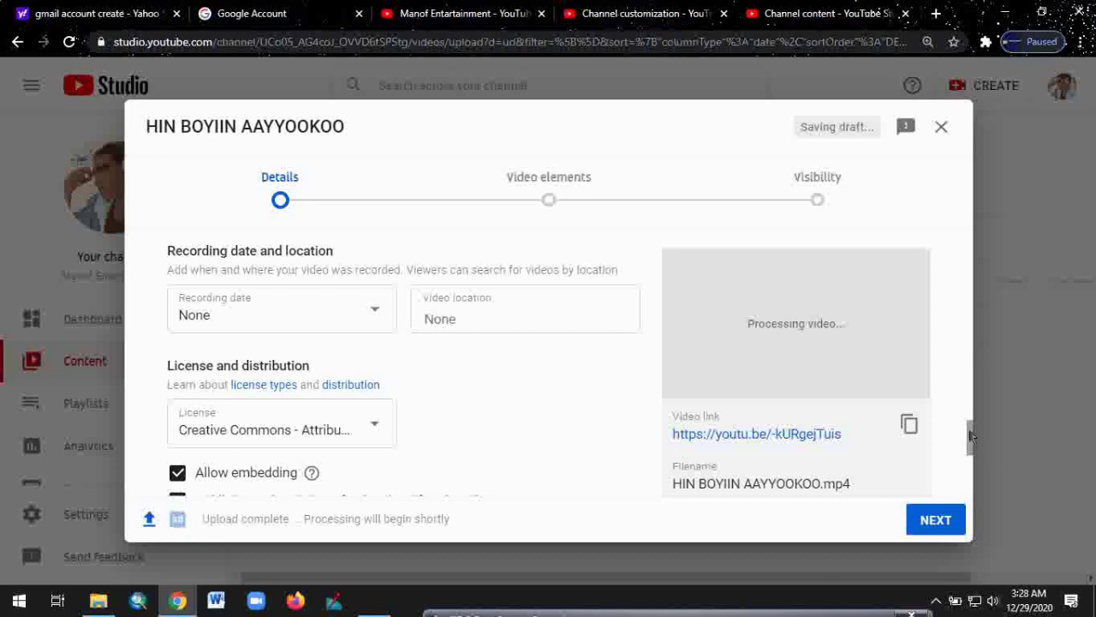
Set the video's category to Music and bring up its comments and ratings settings
left_click_drag(969, 430, 973, 462)
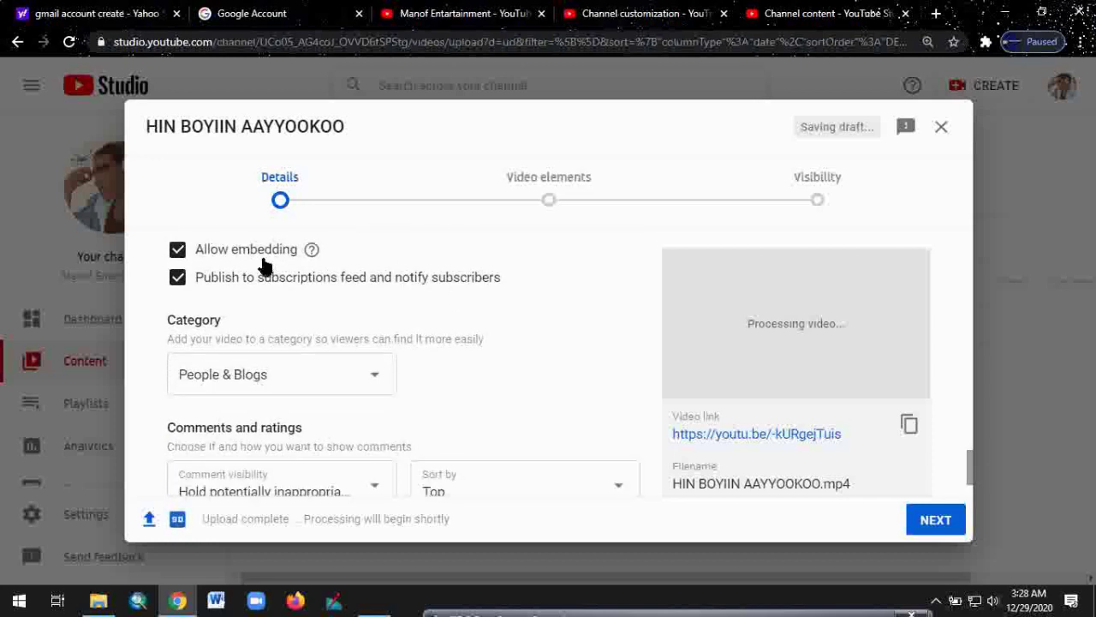
left_click(375, 381)
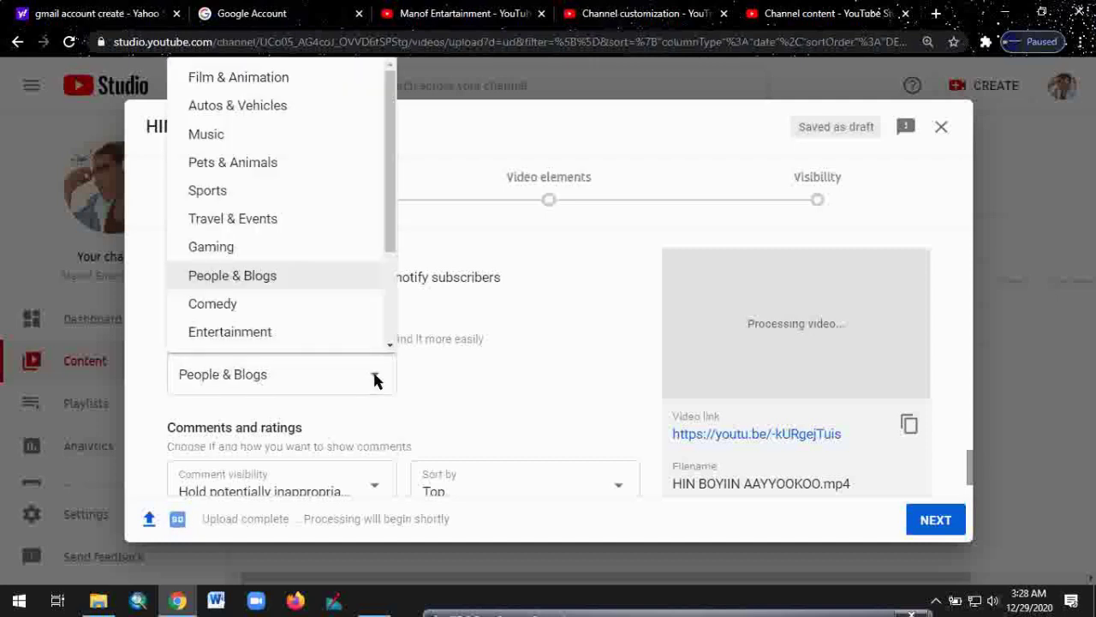
left_click(215, 136)
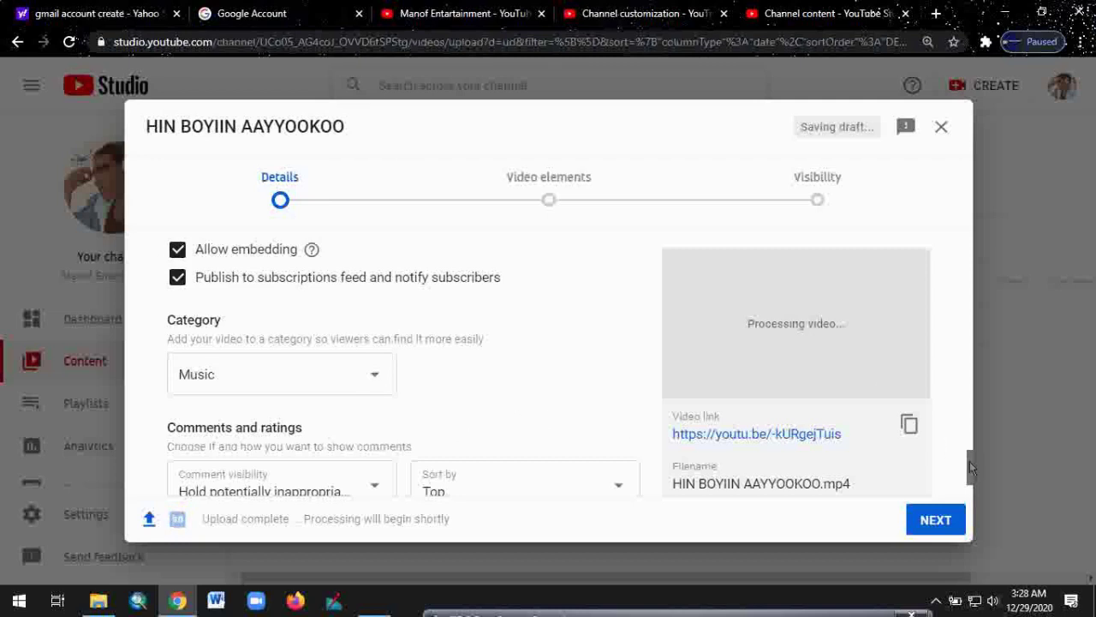
left_click_drag(970, 467, 972, 480)
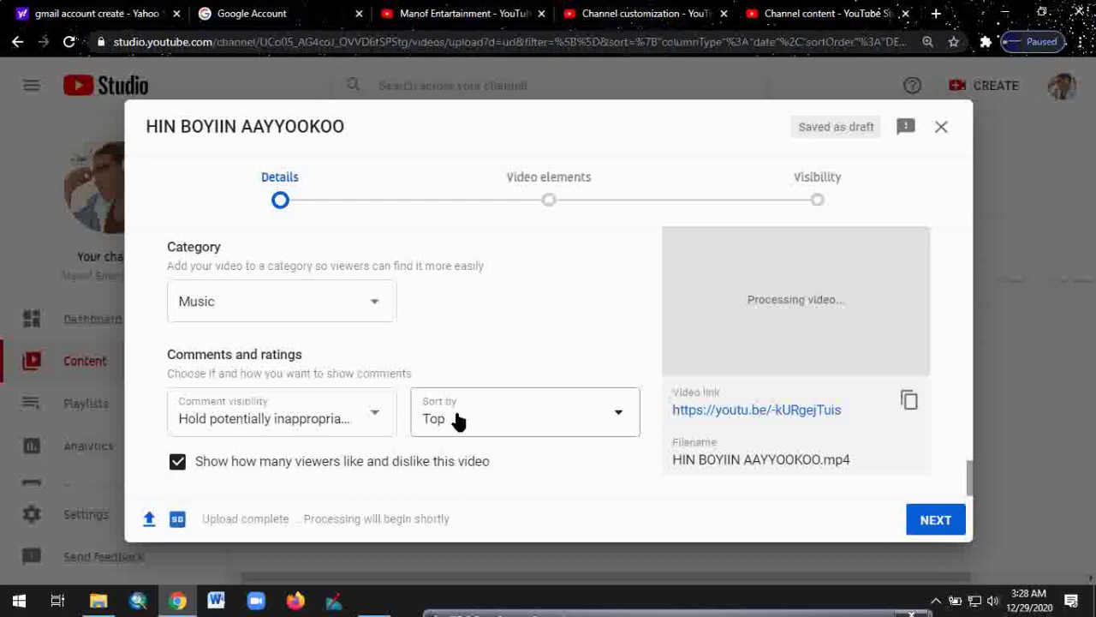
Proceed past the video elements without adding an end screen or cards, set the video's visibility to Public, and publish it
left_click(923, 520)
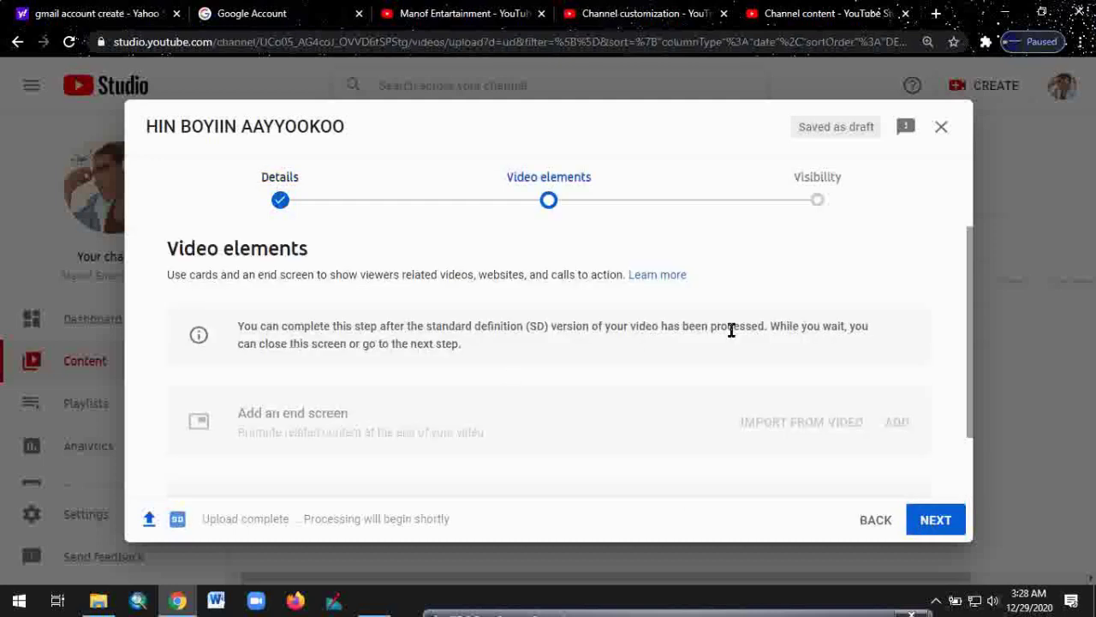
scroll(979, 307, "down", 1)
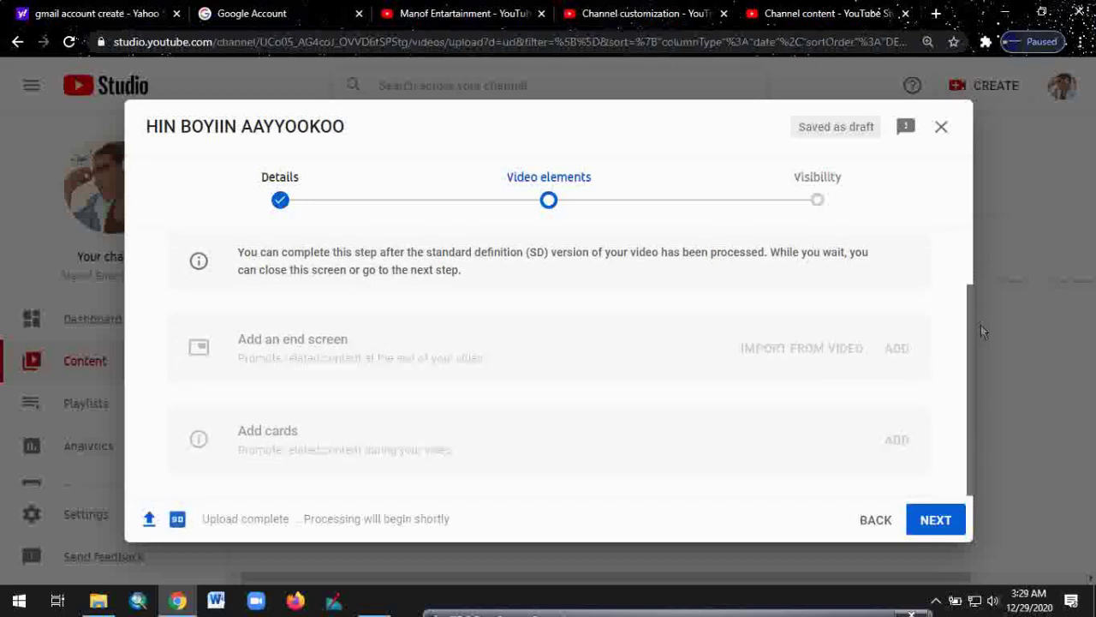
left_click(935, 523)
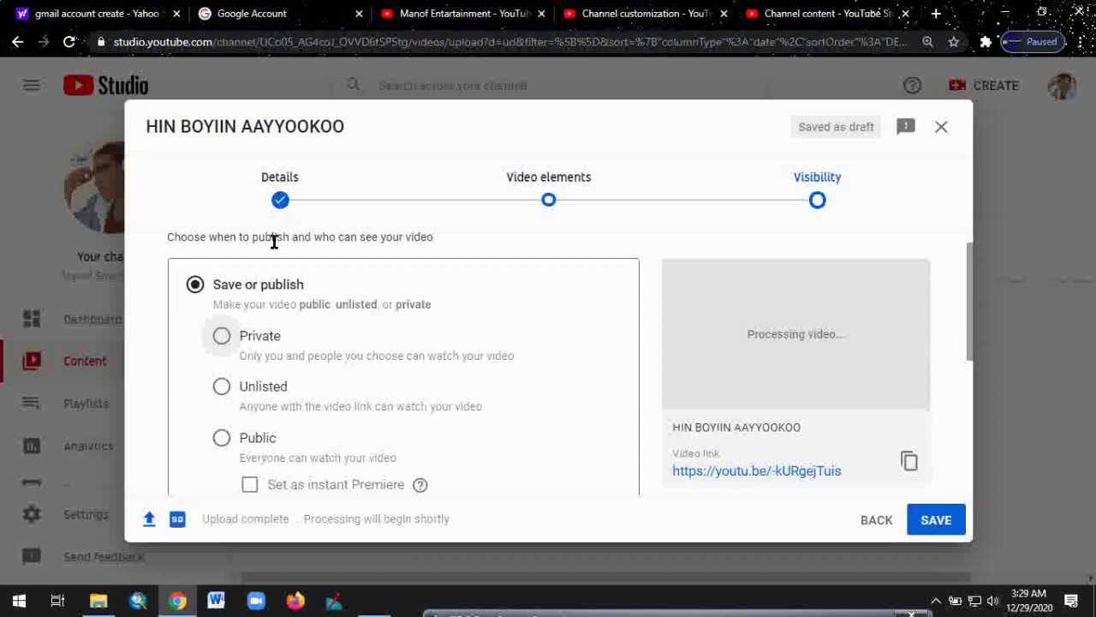
left_click(221, 439)
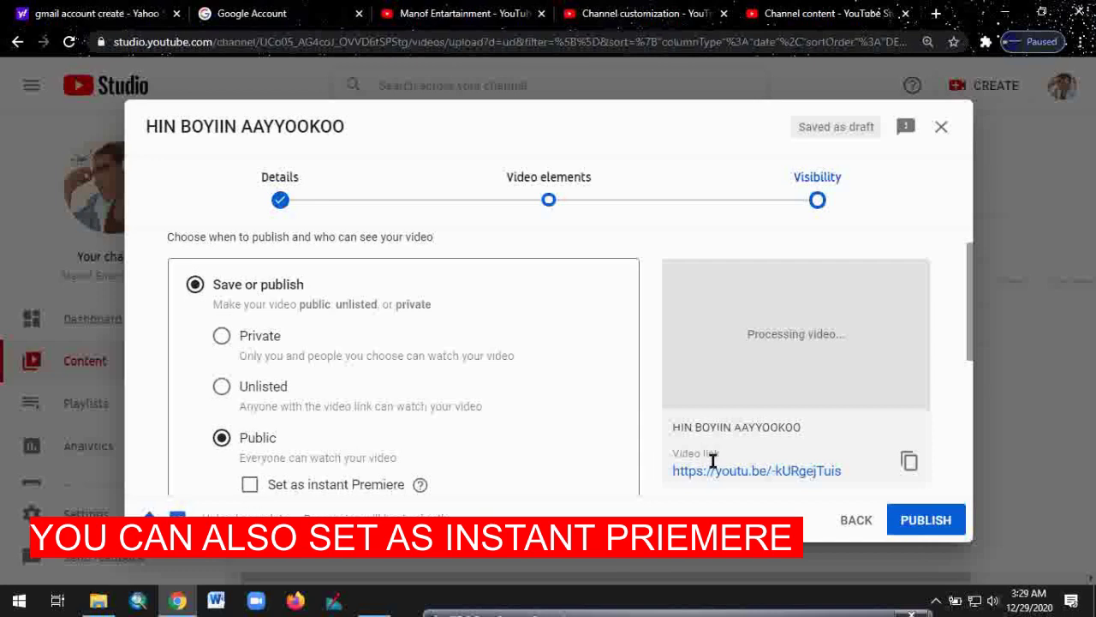
left_click(927, 522)
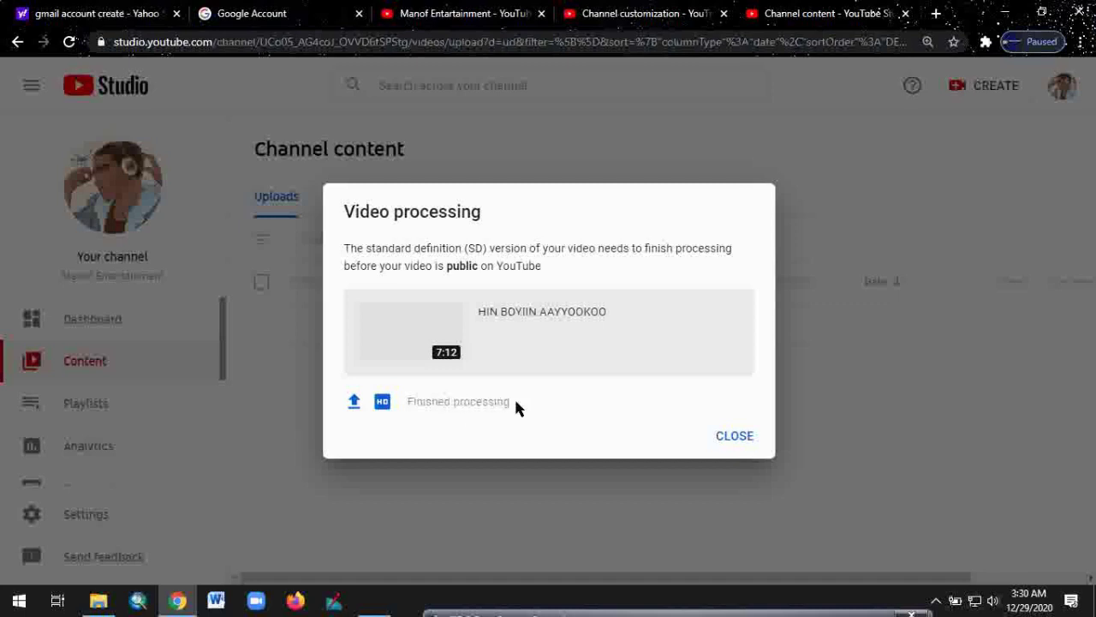
left_click(729, 433)
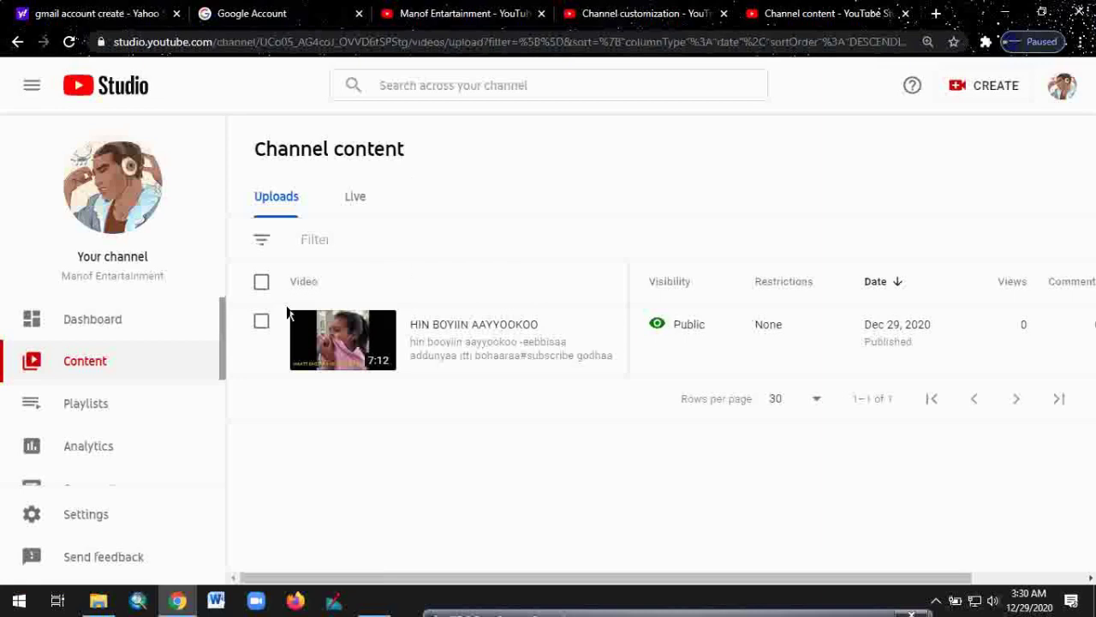
Open the channel's public page from the account options and play the uploaded video HIN BOYIIN AAYYOOKOO
mouse_move(364, 332)
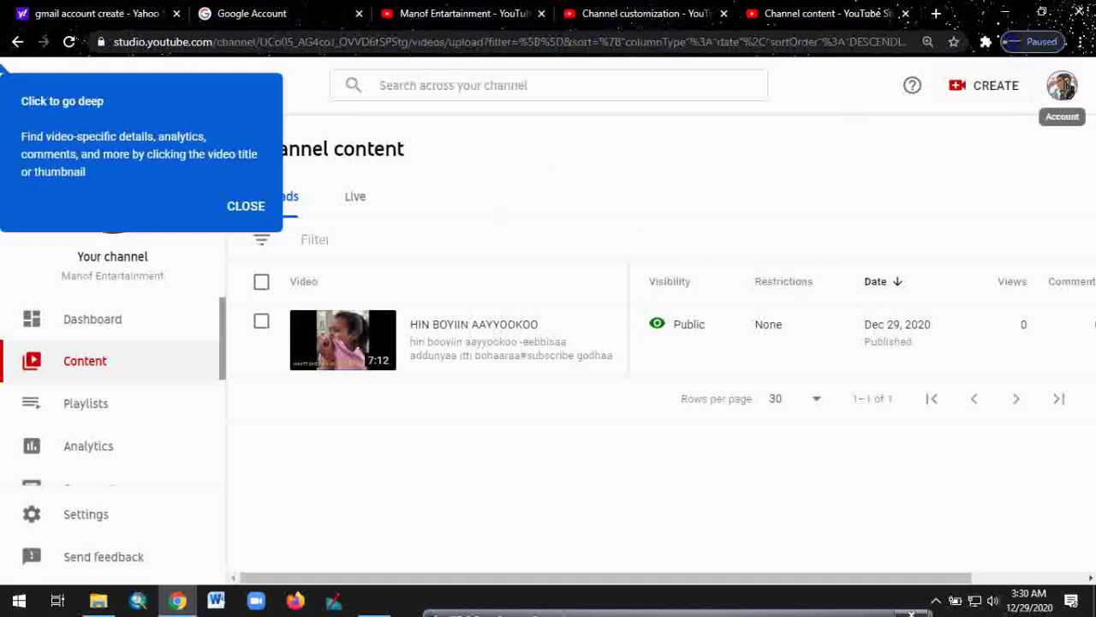
left_click(1062, 88)
left_click(876, 189)
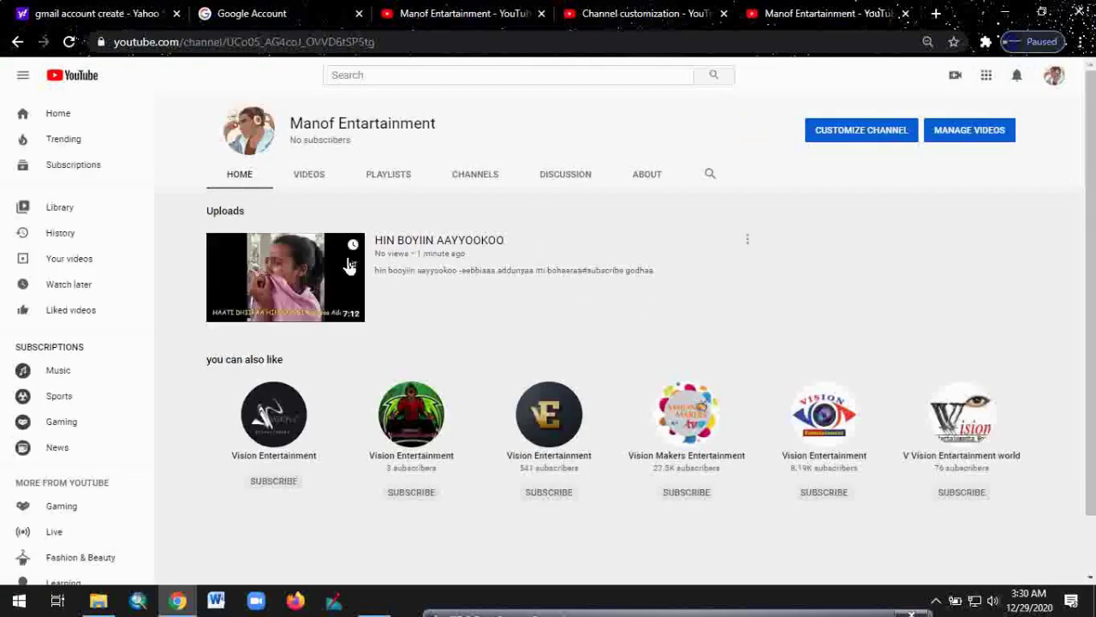
left_click(268, 289)
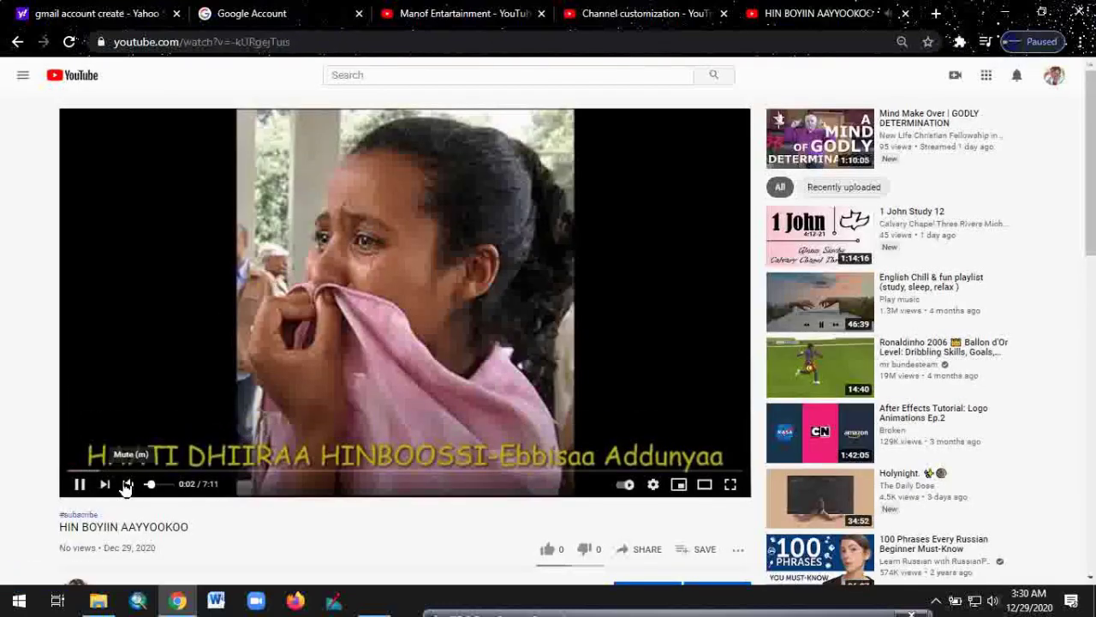
mouse_move(151, 486)
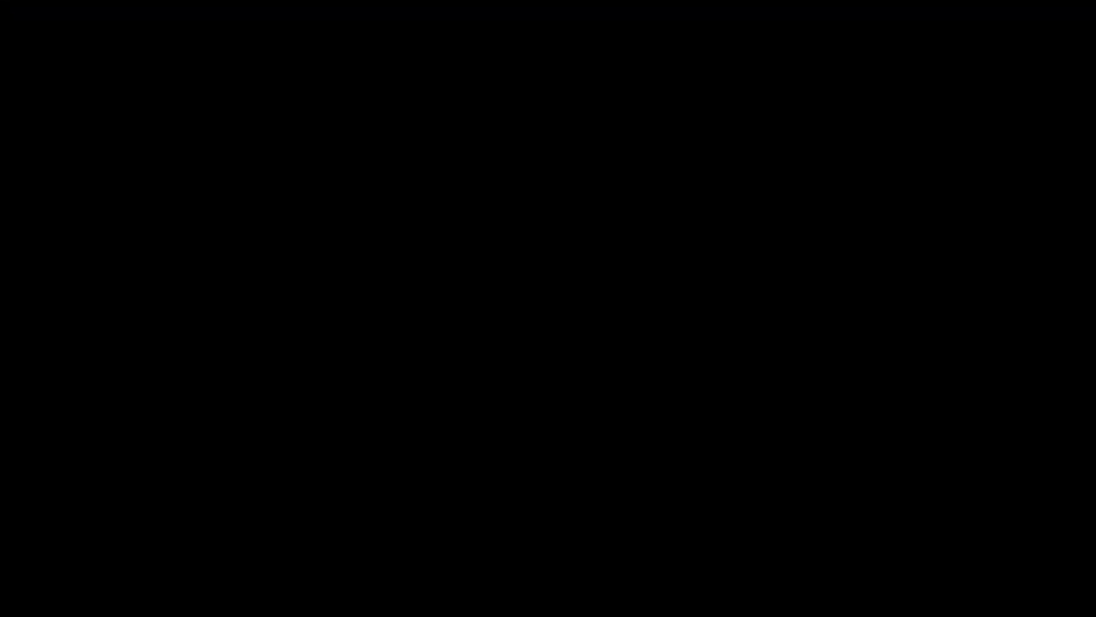